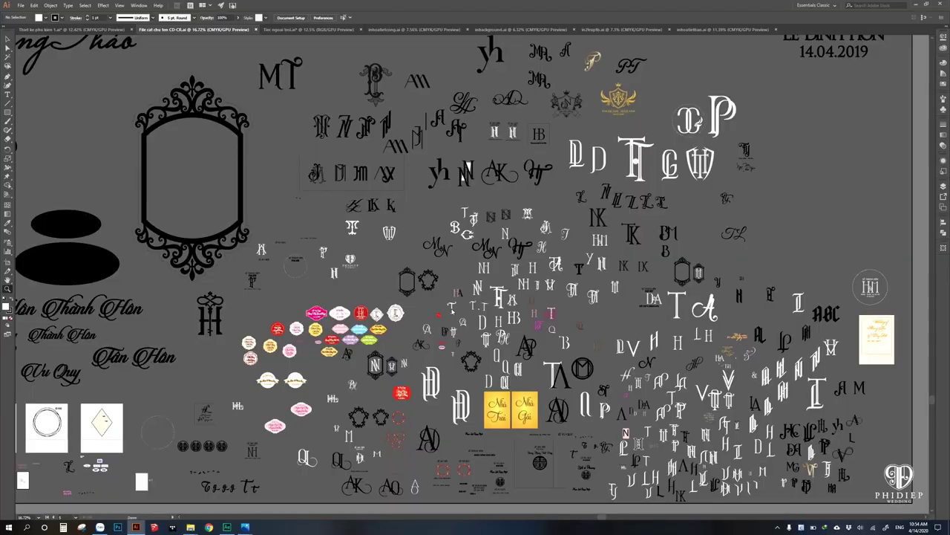
Fit the whole cut-file artboard of wedding monograms, names and dates in the window
scroll(475, 273, "up", 1)
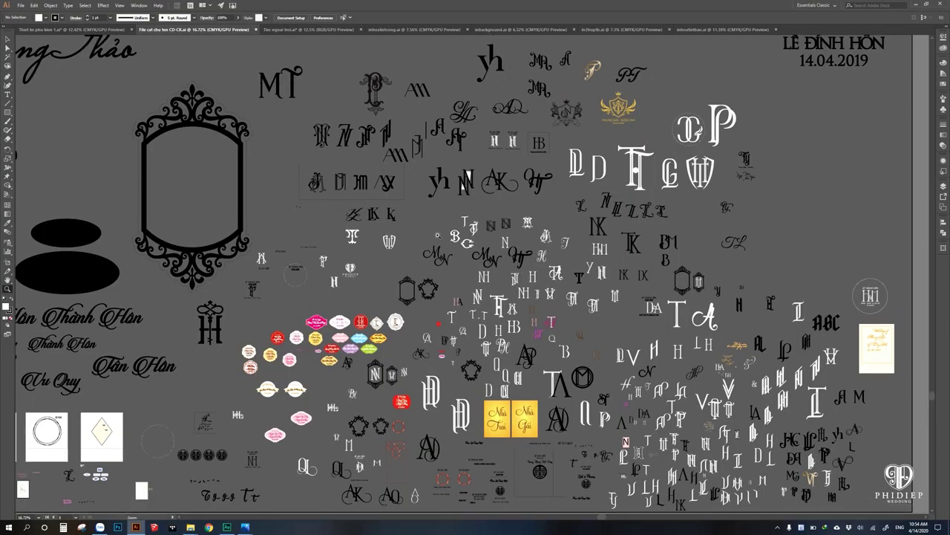
scroll(472, 262, "down", 2)
scroll(474, 261, "down", 3)
key("ctrl+minus")
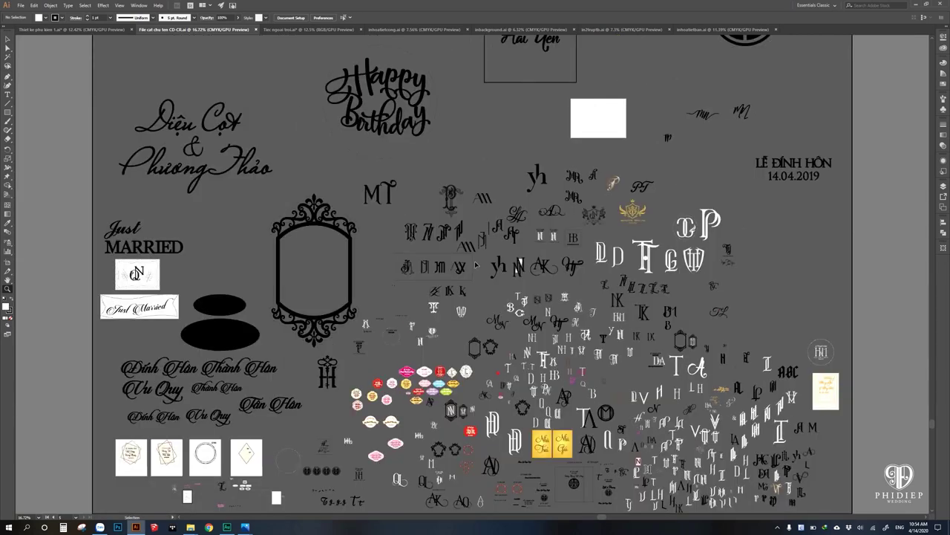
key("ctrl+minus")
key("ctrl+minus")
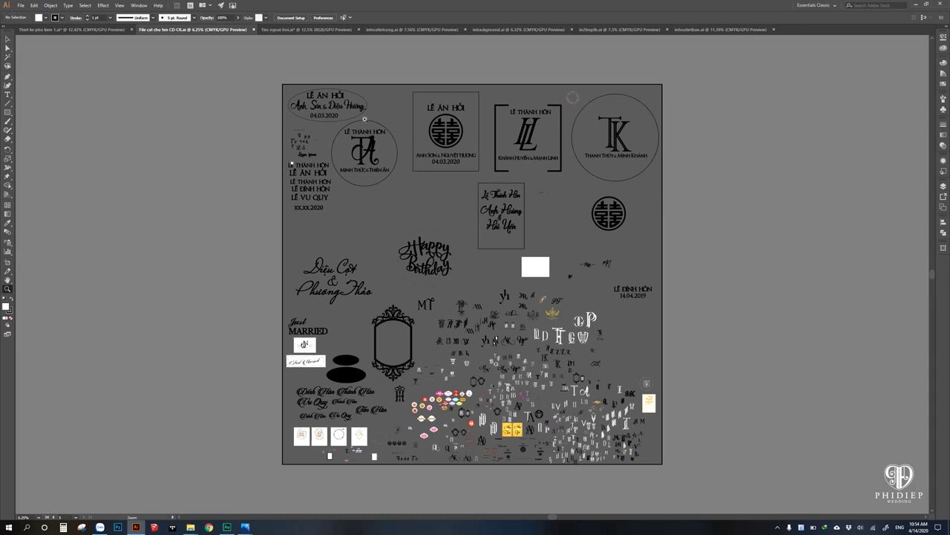
left_click_drag(529, 191, 507, 216)
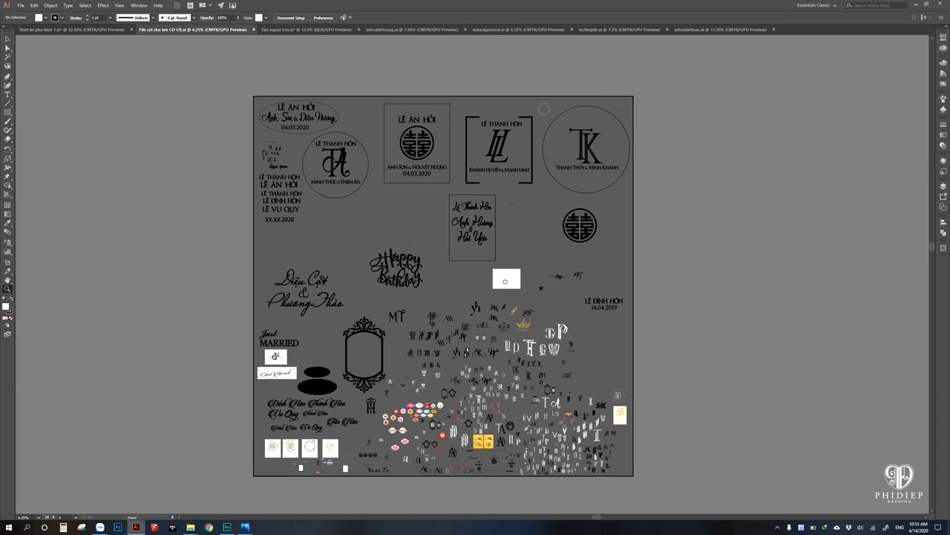
scroll(525, 291, "down", 1)
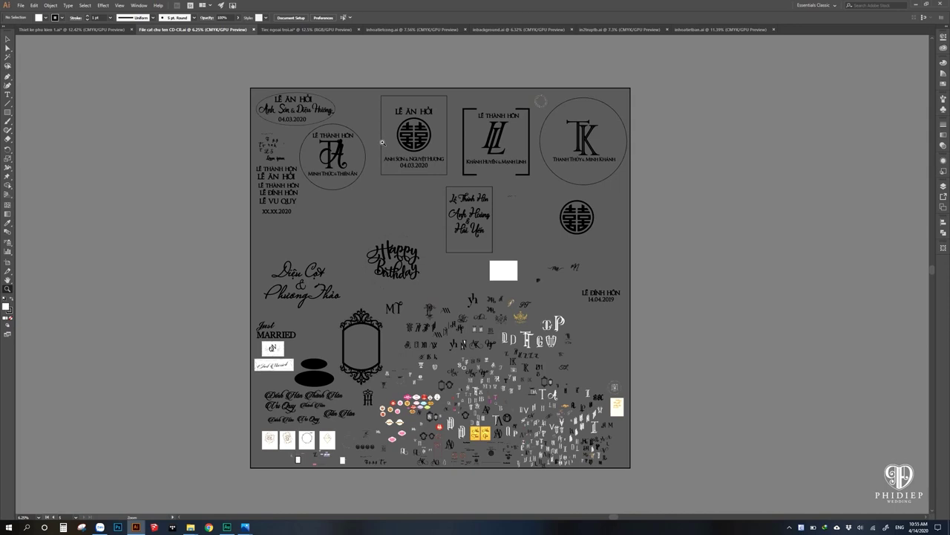
Switch to the Thiet ke phu kien 1.ai document and bring its top artwork into view
left_click(82, 29)
scroll(458, 319, "down", 2)
scroll(458, 320, "down", 2)
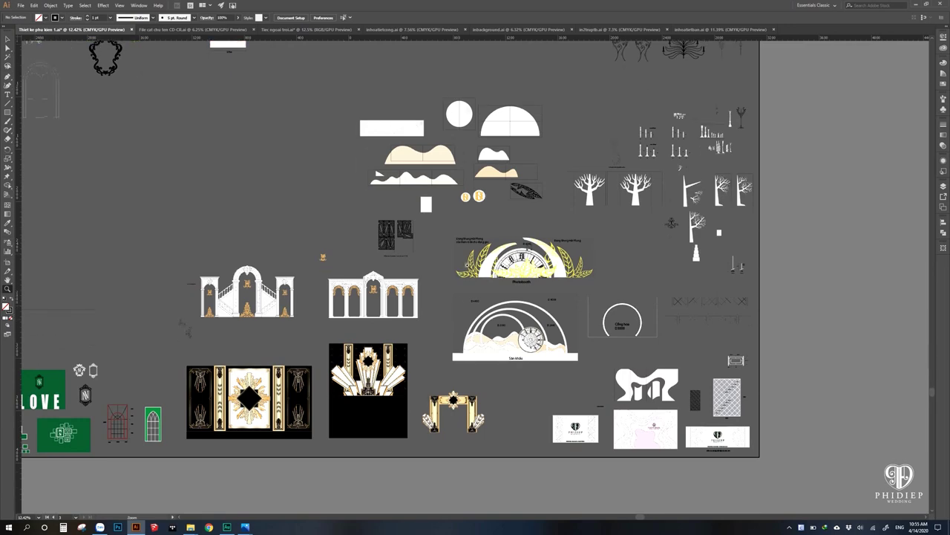
scroll(471, 195, "up", 3)
scroll(471, 194, "down", 2)
left_click_drag(470, 194, 439, 327)
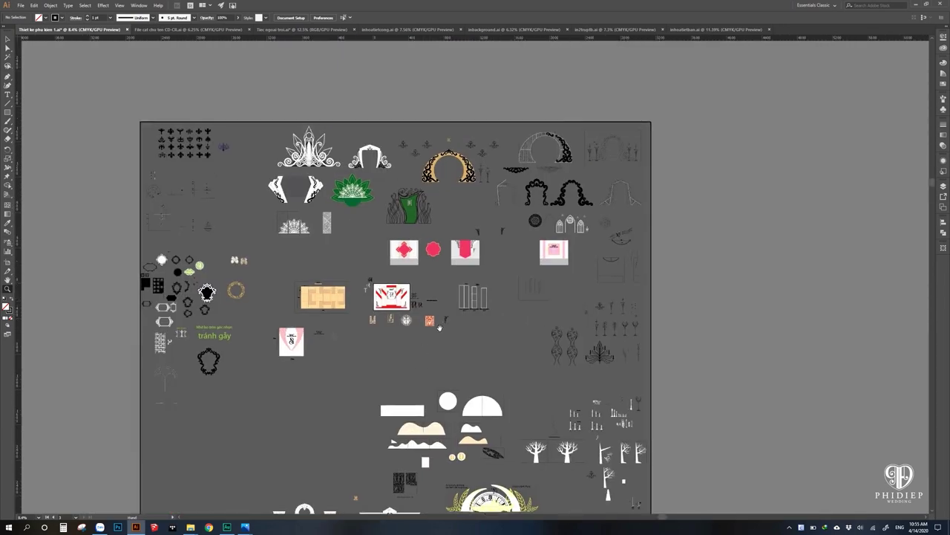
scroll(439, 317, "down", 2)
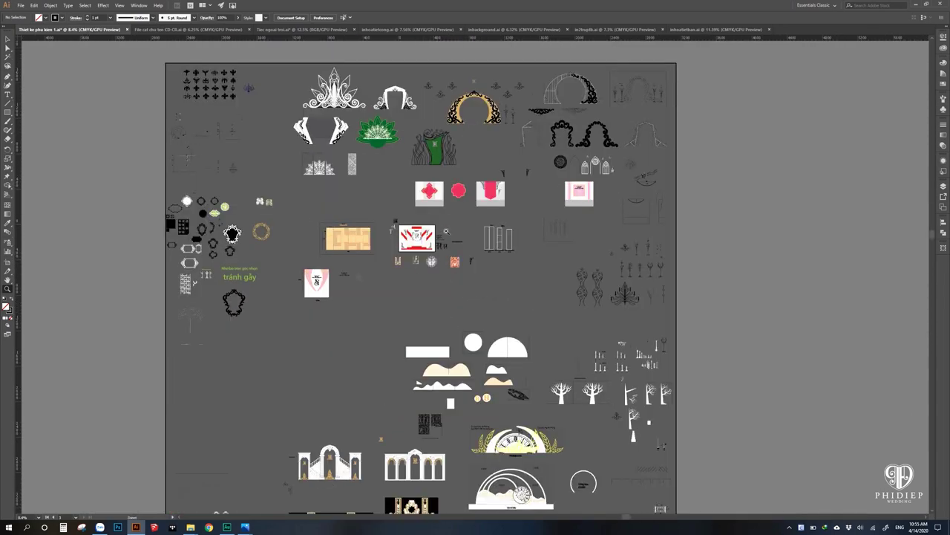
scroll(430, 212, "up", 2)
Pan around the upper arch artwork to see its right-side and lower items
left_click_drag(458, 304, 530, 396)
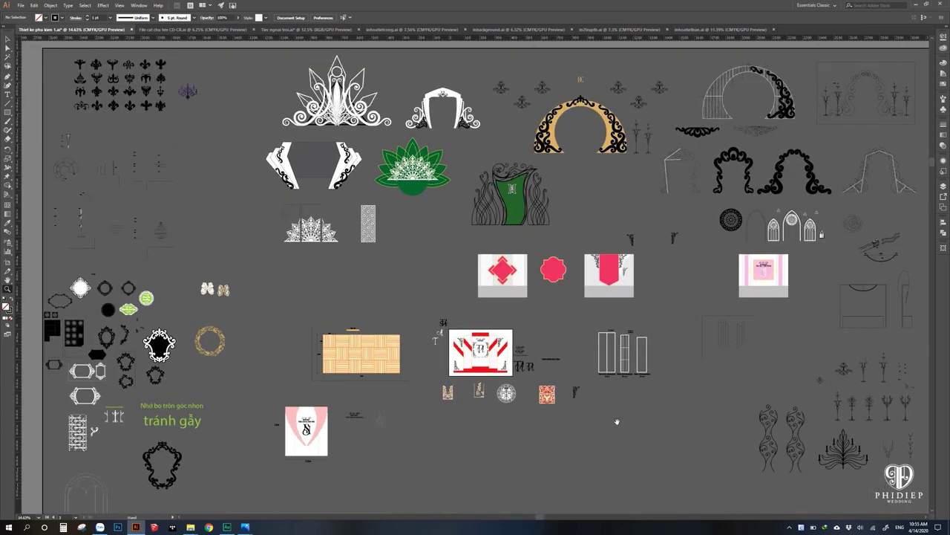
mouse_move(616, 422)
left_mouse_down()
mouse_move(516, 437)
mouse_move(721, 395)
mouse_move(669, 443)
left_mouse_up()
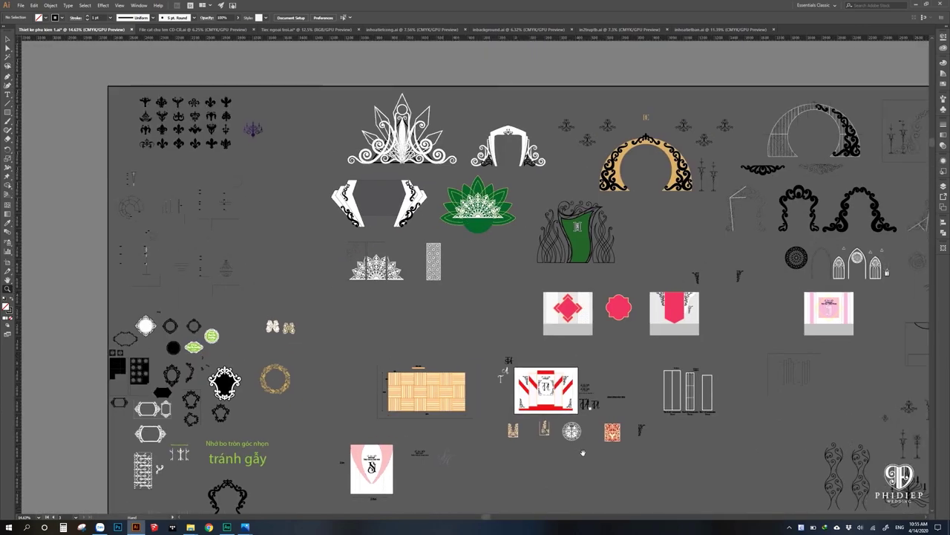
left_click_drag(700, 398, 581, 279)
mouse_move(658, 378)
left_mouse_down()
mouse_move(630, 241)
mouse_move(583, 301)
left_mouse_up()
left_click_drag(617, 417, 619, 387)
Scroll up and down across the white arch-and-staircase panel with gold monograms
scroll(618, 386, "down", 1)
scroll(618, 364, "down", 3)
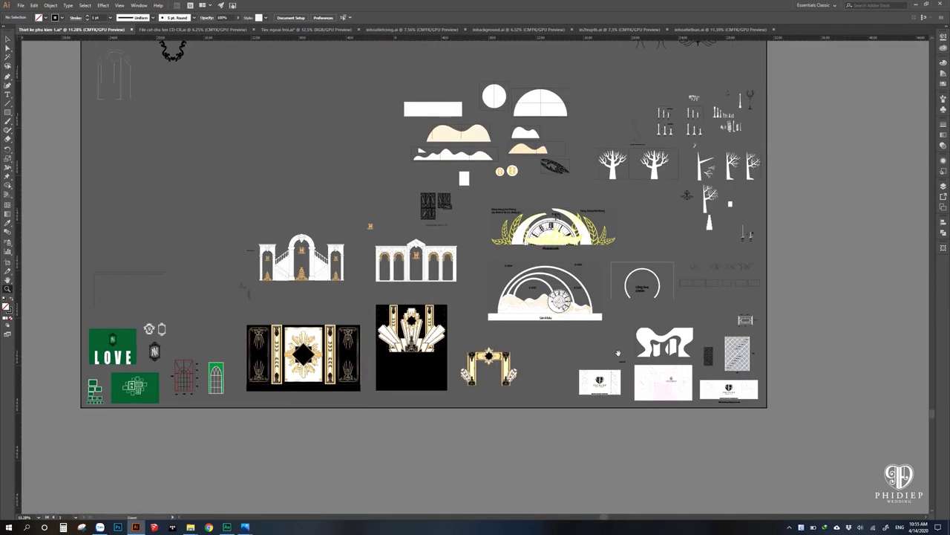
scroll(594, 283, "up", 3)
scroll(566, 367, "up", 2)
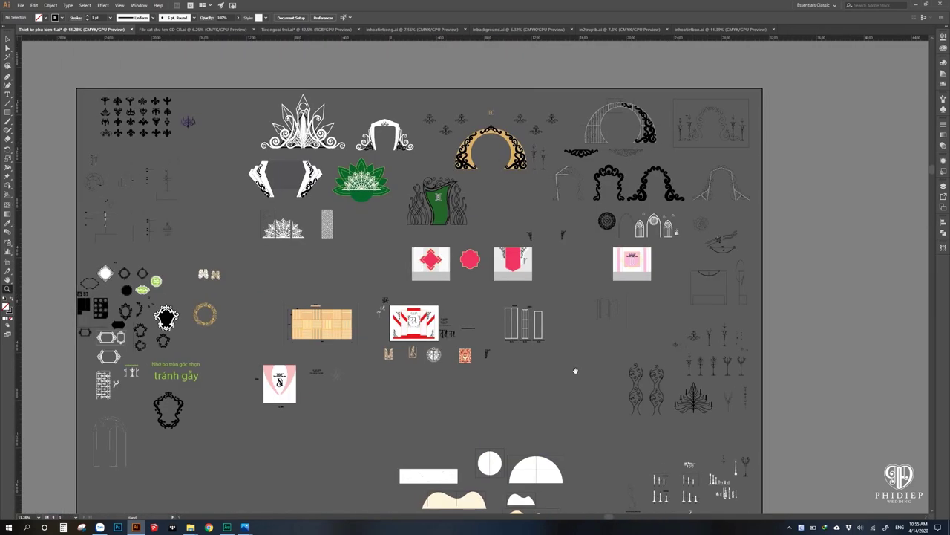
scroll(575, 370, "down", 1)
scroll(515, 250, "down", 3)
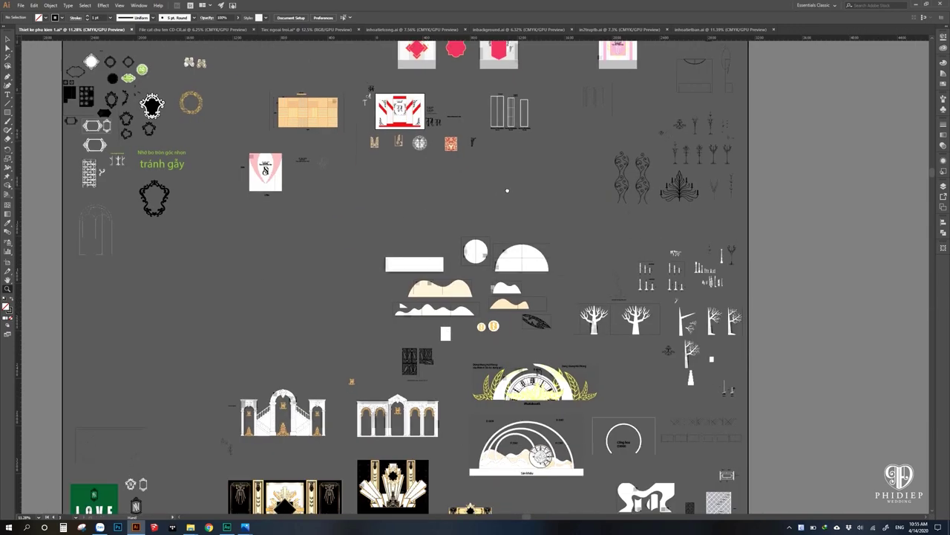
scroll(507, 191, "down", 3)
scroll(507, 190, "up", 1)
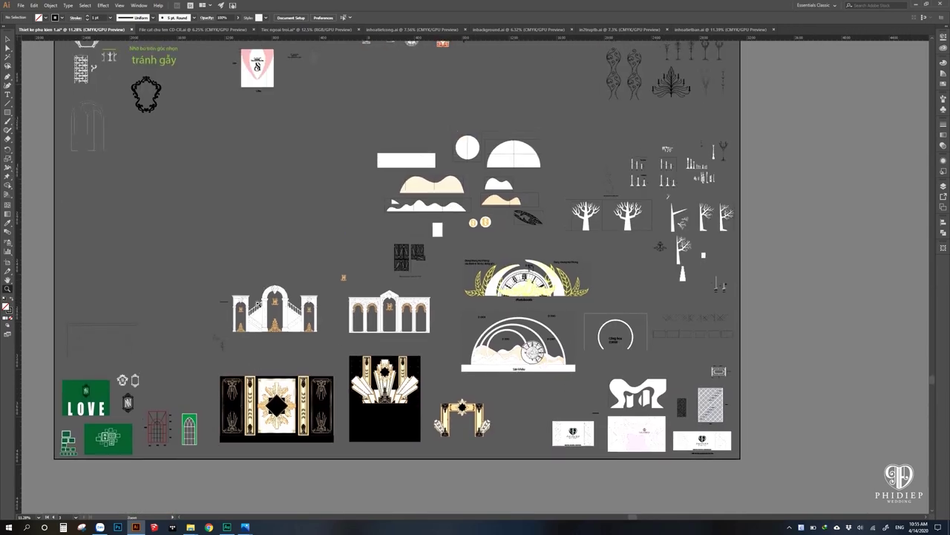
scroll(258, 303, "up", 2)
Enlarge the arch-and-staircase panel and pan across it to see its right side
scroll(487, 393, "up", 1)
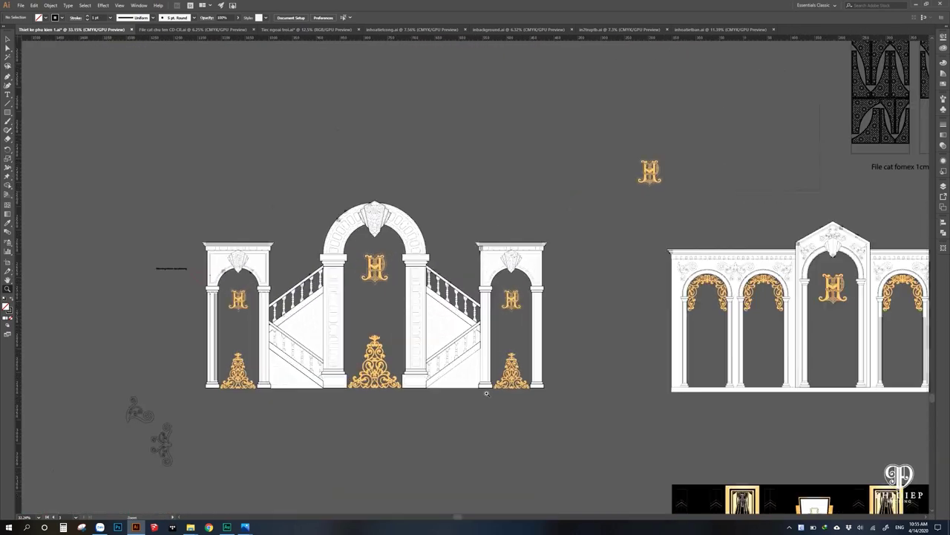
scroll(486, 393, "up", 3)
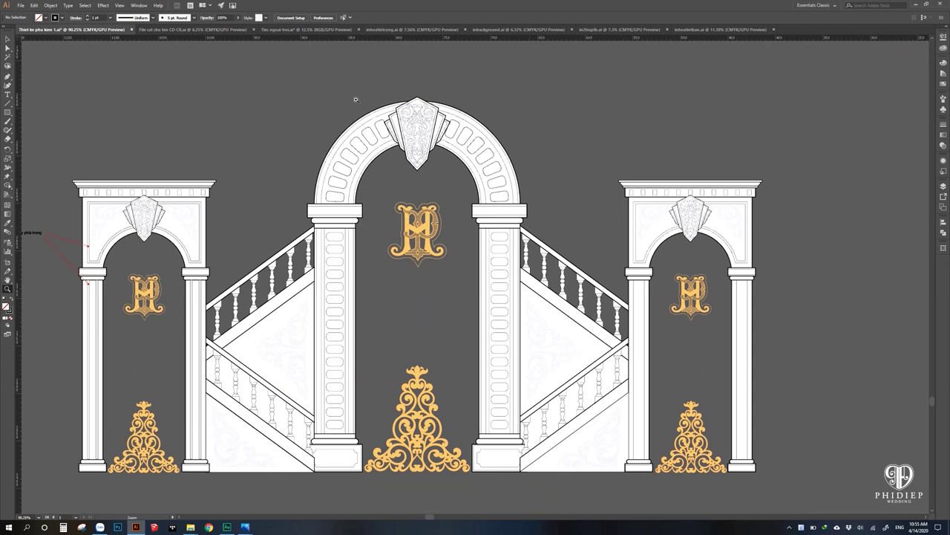
scroll(548, 354, "left", 2)
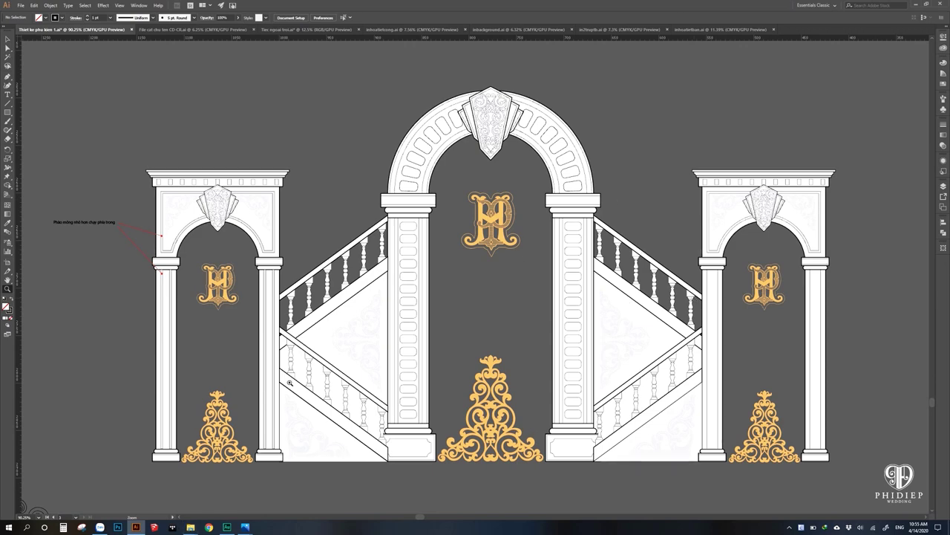
left_click(346, 342)
left_click_drag(346, 342, 437, 347)
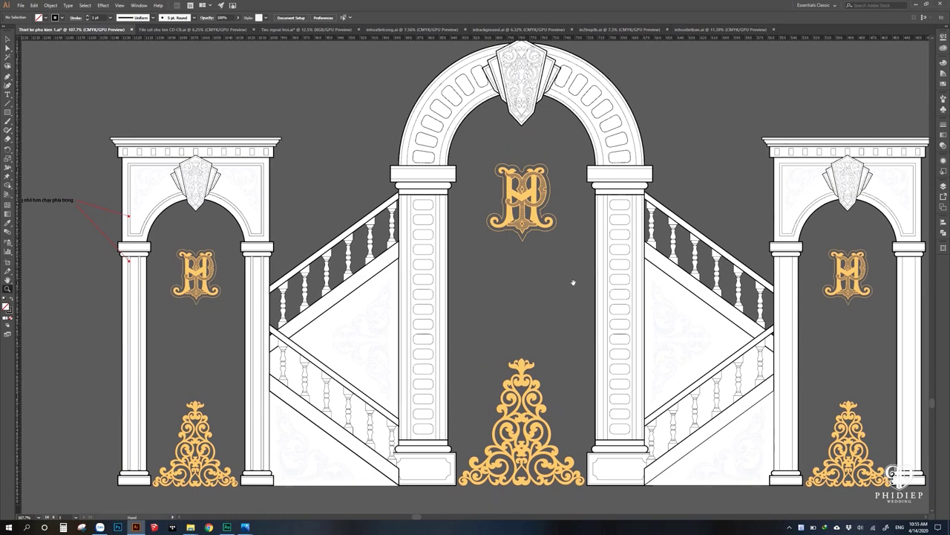
left_click_drag(573, 283, 526, 303)
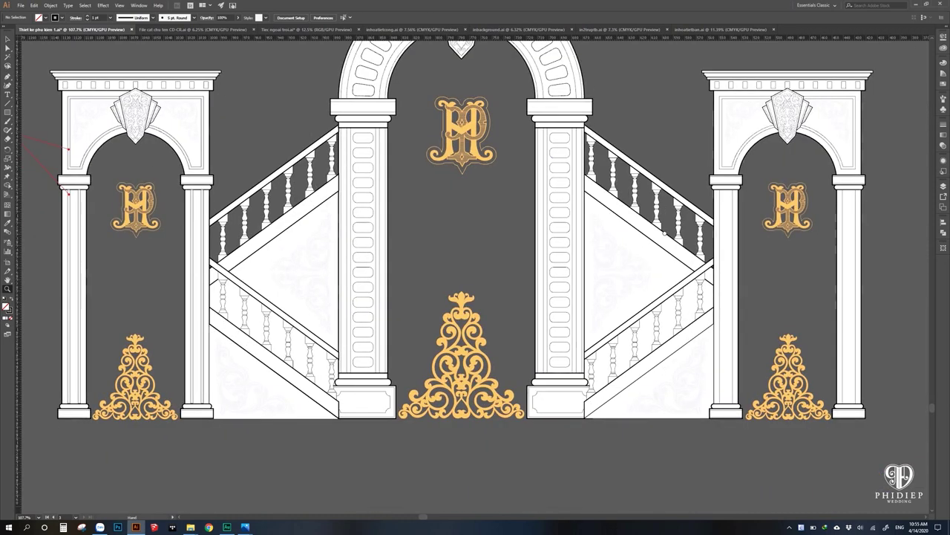
left_click_drag(672, 321, 630, 303)
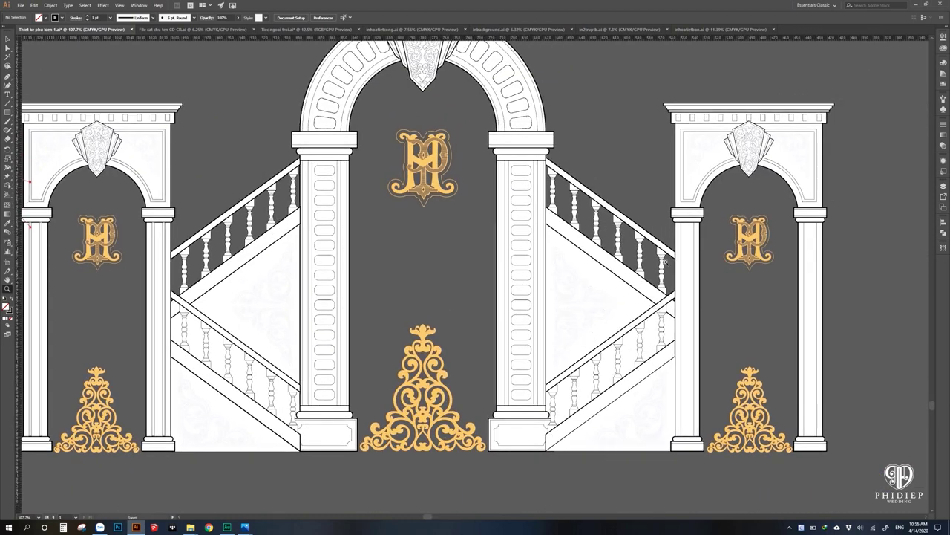
left_click_drag(745, 269, 719, 276)
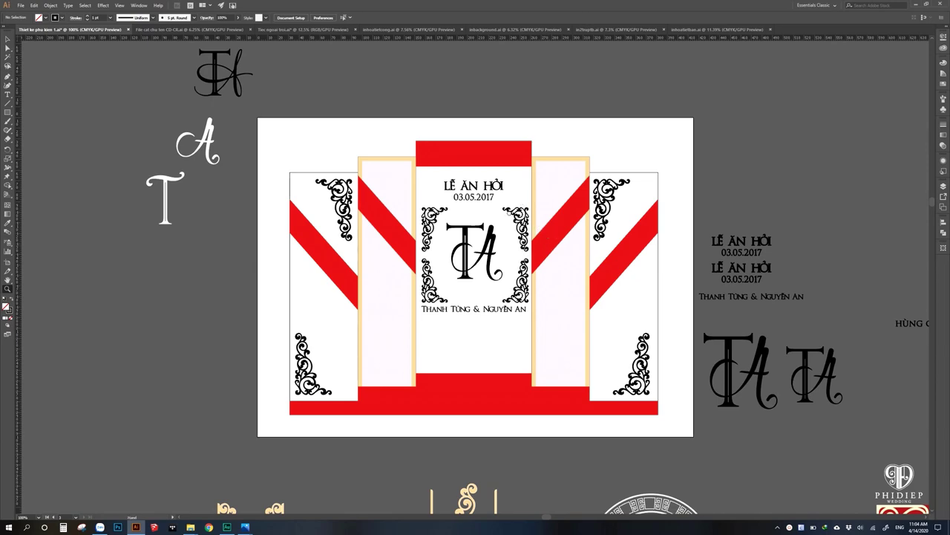
Scroll around the TA monogram design and shift it left to view the right panel
scroll(562, 290, "up", 3)
scroll(562, 290, "down", 2)
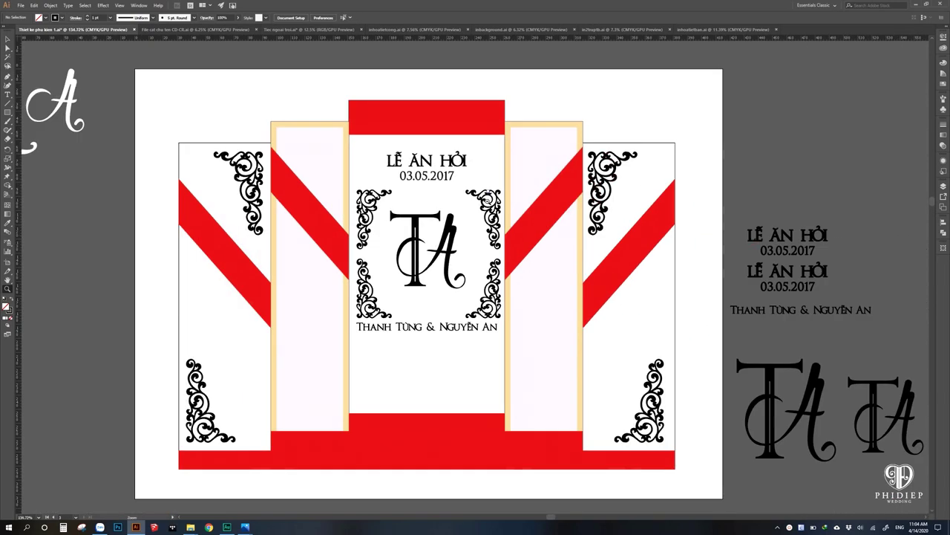
scroll(487, 202, "up", 1)
scroll(487, 201, "up", 3)
scroll(487, 201, "up", 2)
scroll(613, 363, "up", 2)
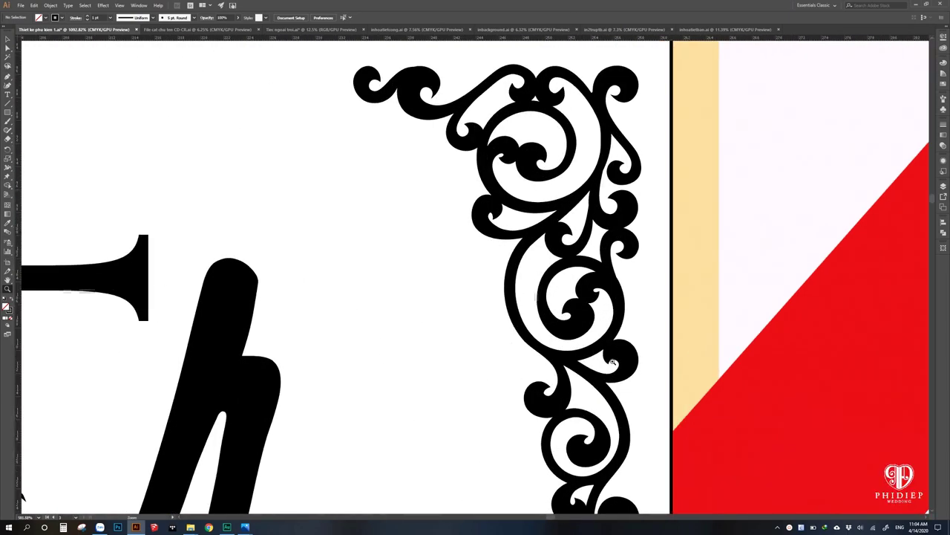
scroll(613, 363, "down", 3)
scroll(542, 307, "down", 2)
scroll(627, 311, "down", 1)
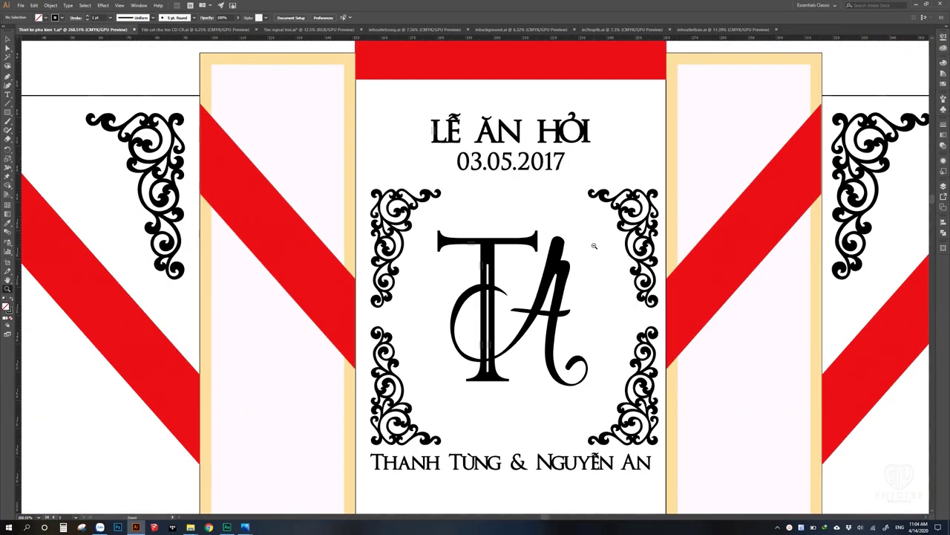
scroll(594, 245, "down", 2)
left_click_drag(645, 230, 490, 258)
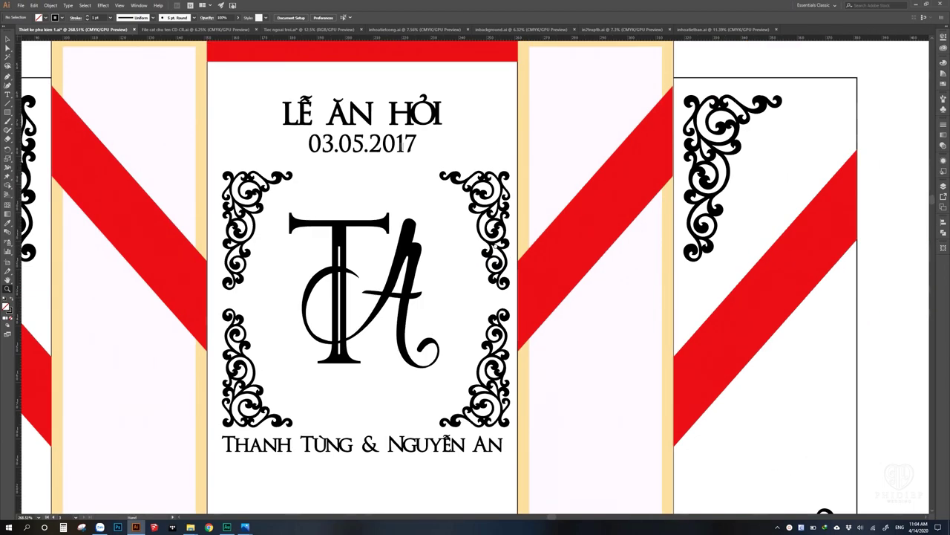
Scroll over the design and pan to reveal the lower part of the white curve
scroll(530, 275, "up", 2)
scroll(451, 202, "up", 2)
scroll(573, 265, "up", 2)
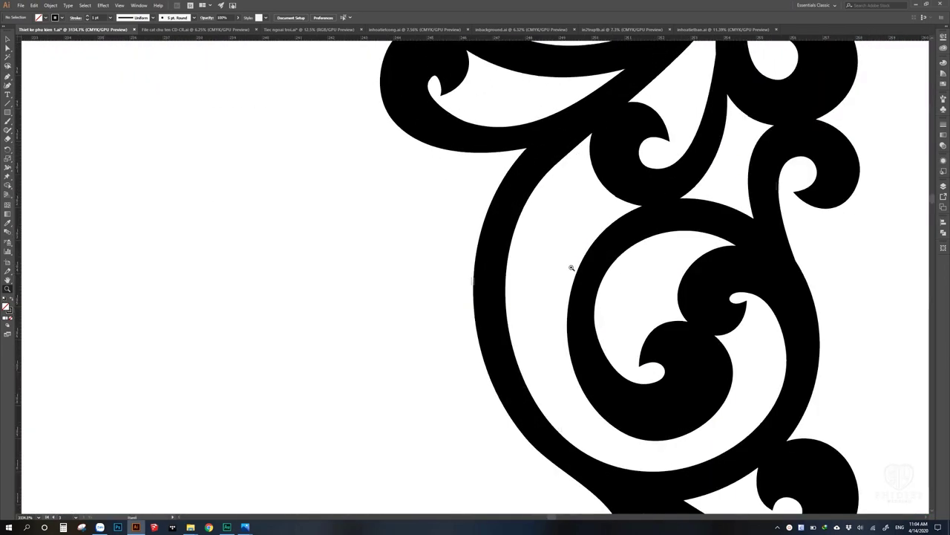
scroll(391, 233, "up", 2)
scroll(391, 232, "up", 2)
scroll(441, 277, "up", 2)
scroll(575, 438, "up", 1)
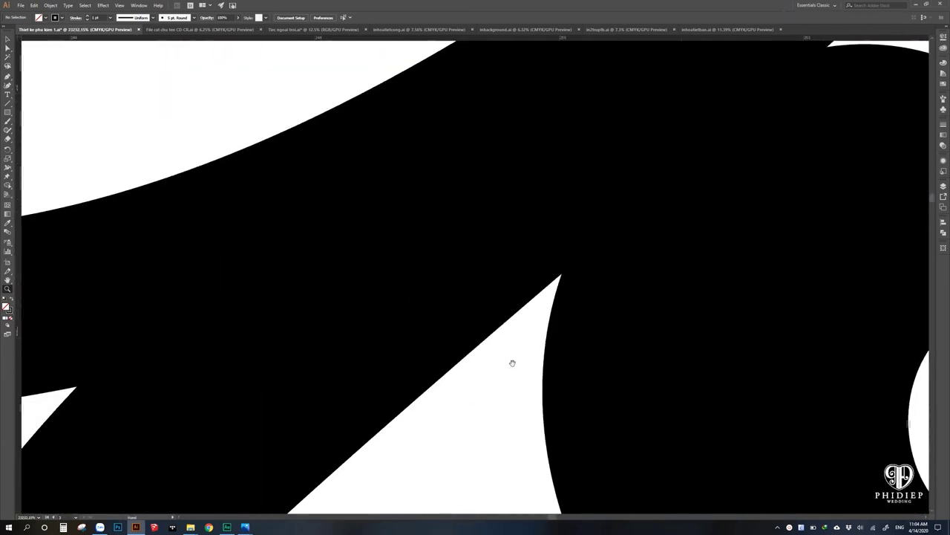
scroll(511, 361, "up", 1)
scroll(592, 261, "up", 1)
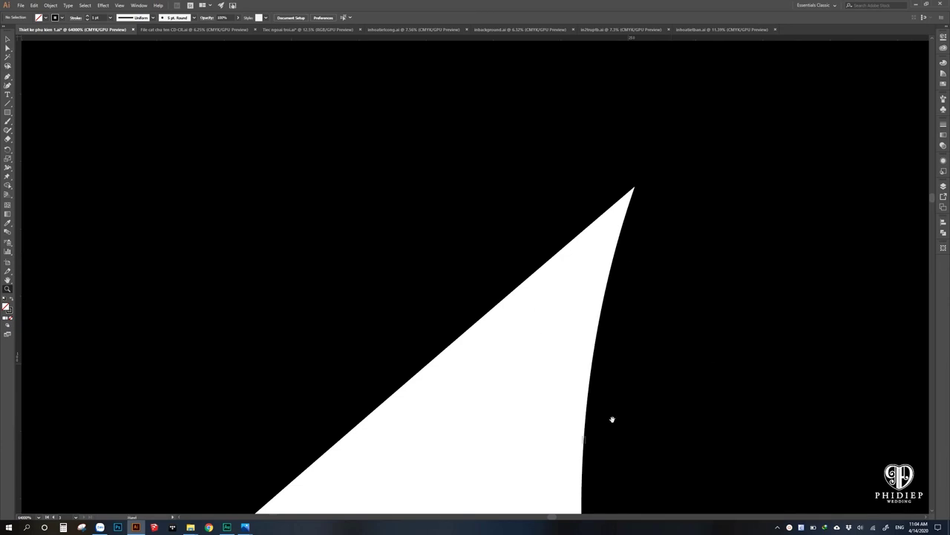
scroll(612, 419, "down", 2)
left_click_drag(622, 396, 622, 271)
left_click_drag(639, 399, 586, 243)
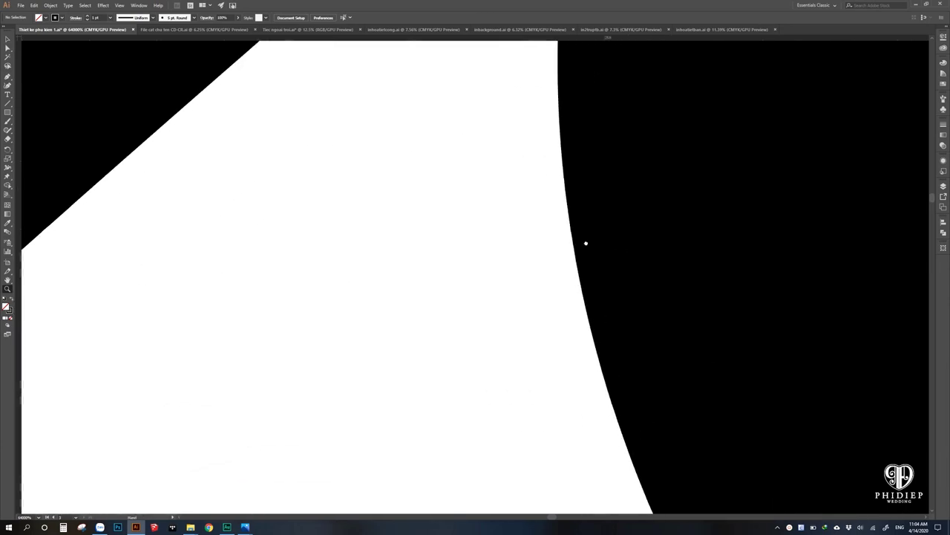
Zoom in and out on the curved black edge and the notch in the curve
left_click_drag(619, 424, 549, 241)
left_click_drag(645, 434, 562, 398)
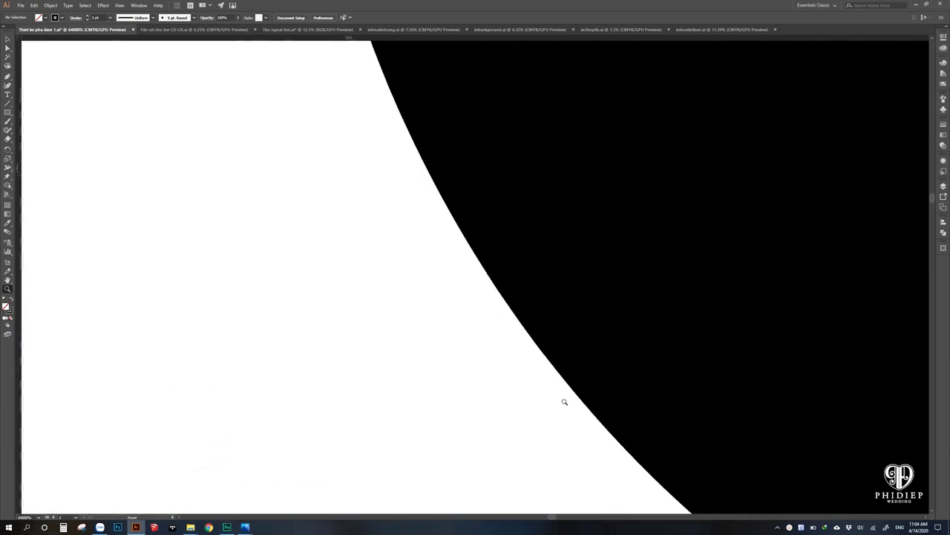
scroll(483, 297, "down", 5)
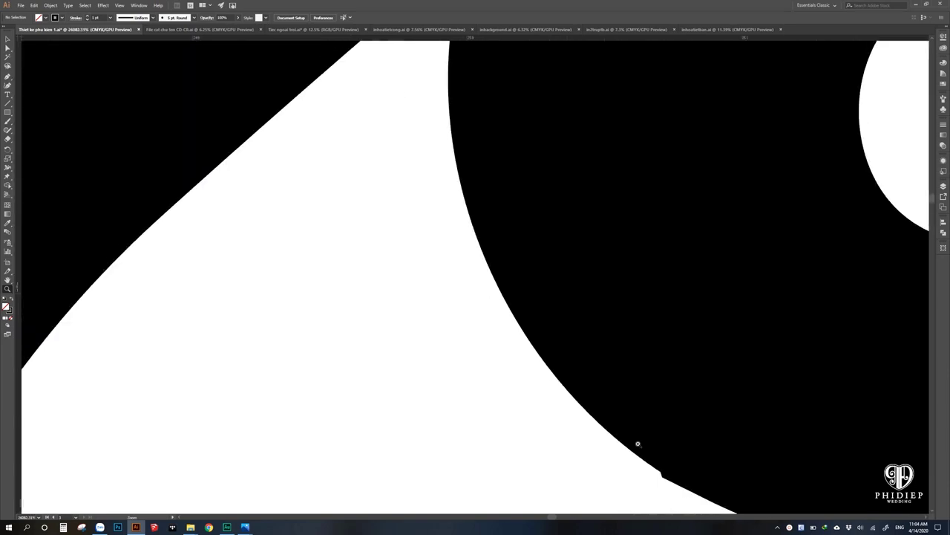
left_click_drag(637, 444, 562, 314)
scroll(686, 406, "up", 5)
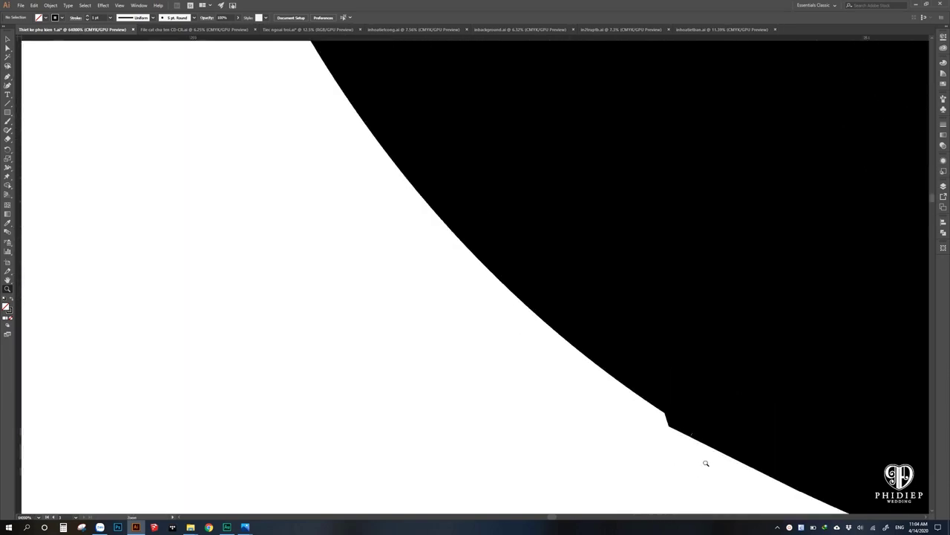
scroll(706, 463, "down", 3)
scroll(600, 333, "down", 3)
scroll(607, 485, "up", 3)
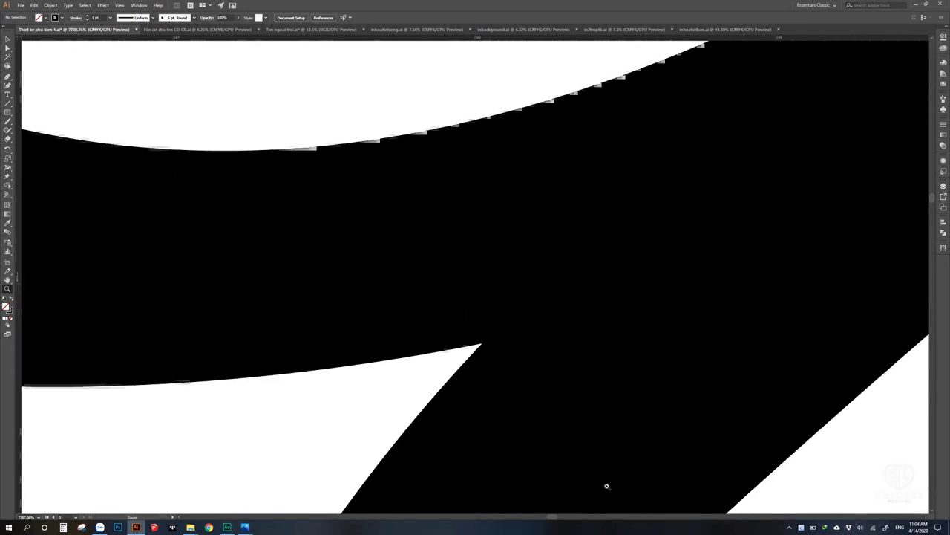
scroll(607, 486, "up", 3)
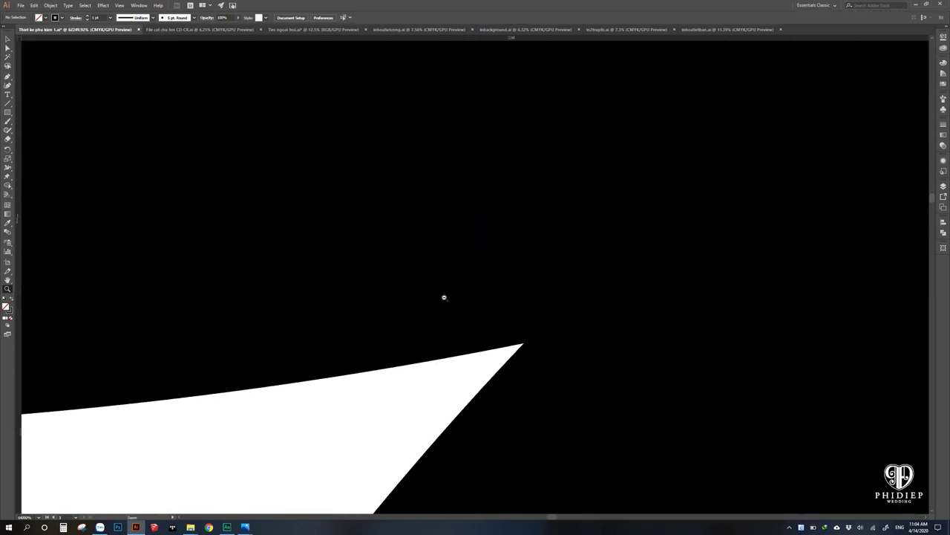
scroll(443, 297, "down", 3)
scroll(526, 319, "up", 2)
scroll(525, 319, "down", 3)
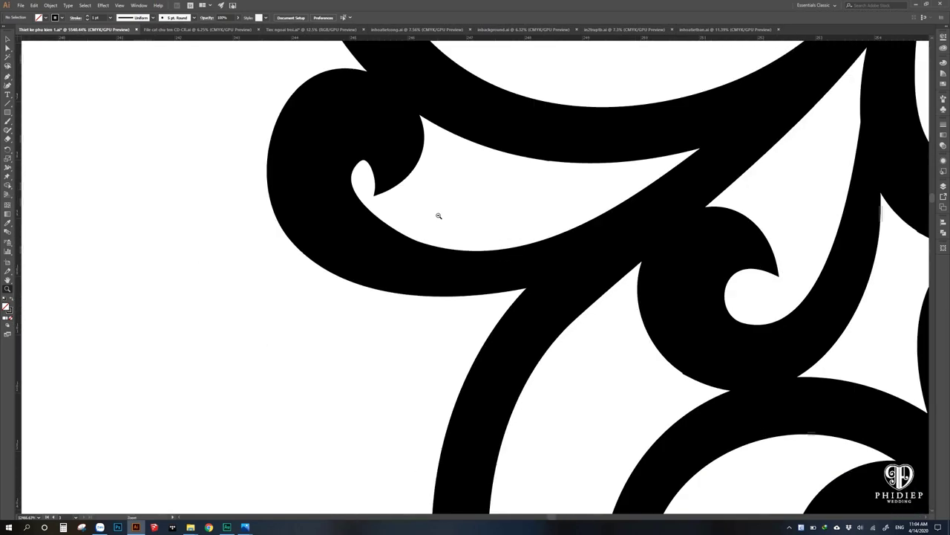
scroll(445, 252, "up", 1)
Zoom back out over the artboard and switch to the File cat chu ten CD-CB.ai document
scroll(565, 408, "up", 2)
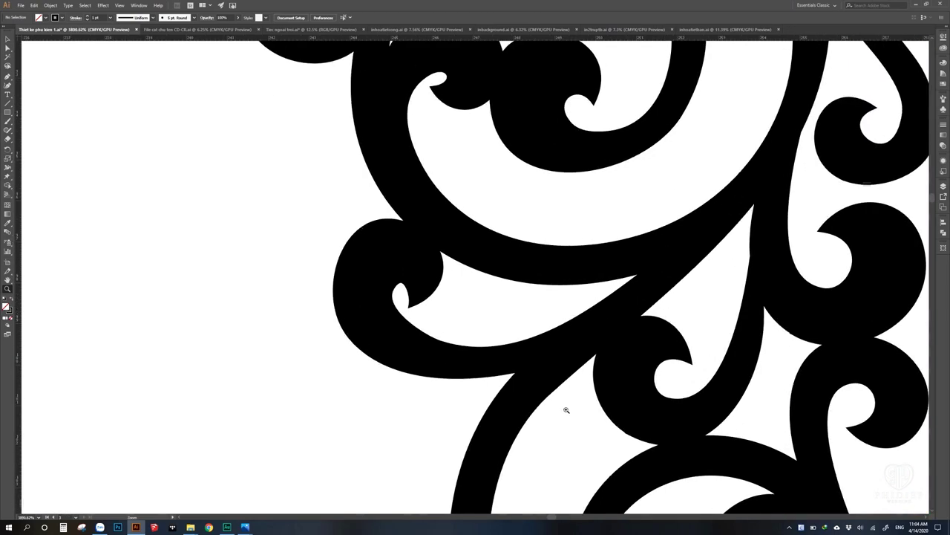
scroll(577, 384, "up", 1)
scroll(540, 299, "up", 2)
scroll(539, 279, "down", 3)
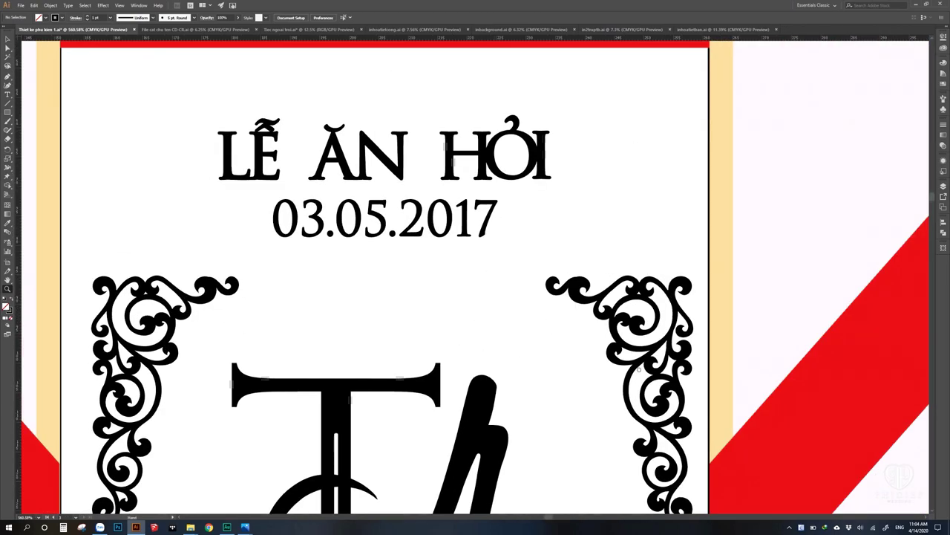
scroll(550, 312, "down", 3)
scroll(586, 401, "down", 3)
scroll(631, 488, "down", 3)
scroll(632, 488, "down", 5)
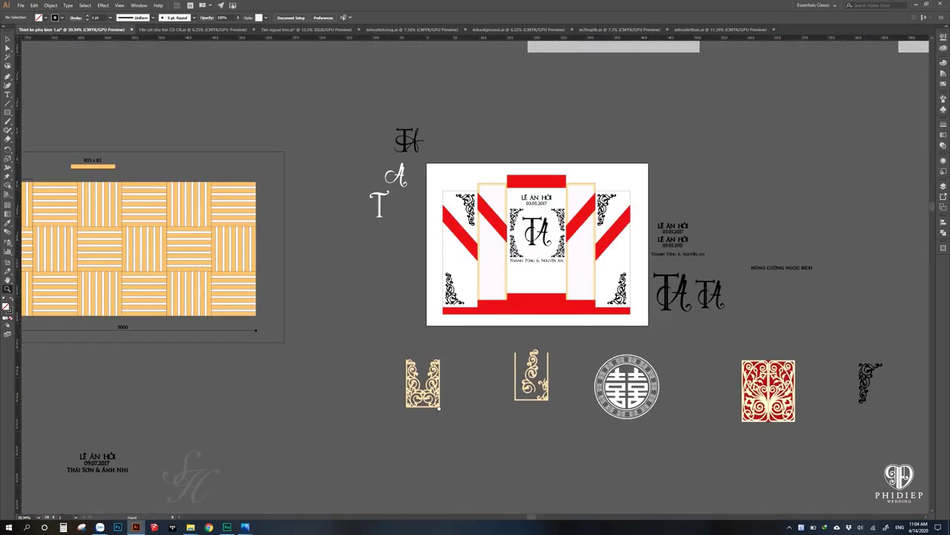
scroll(631, 445, "left", 5)
scroll(332, 398, "left", 2)
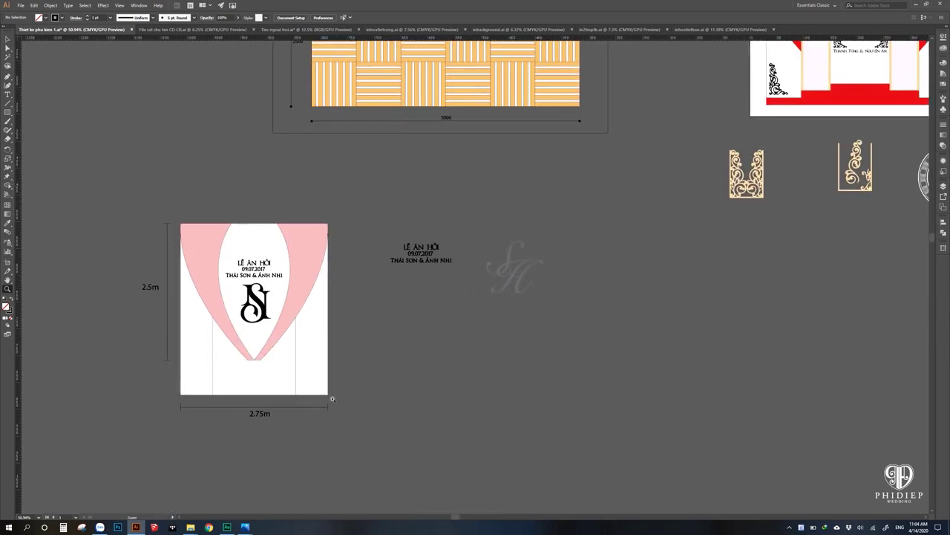
left_click(193, 29)
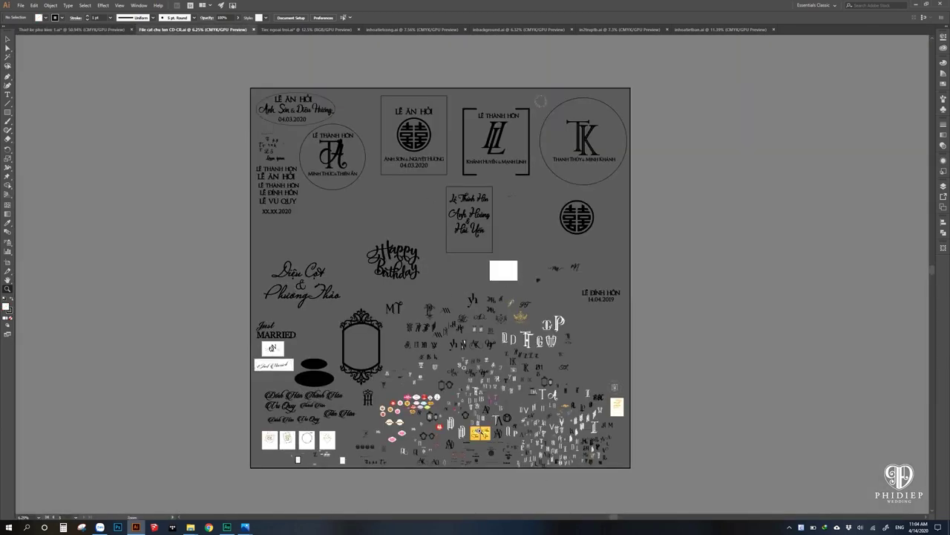
Open Tiec ngoai troi.ai and magnify the grass stems in its blue floral artwork
left_click(341, 30)
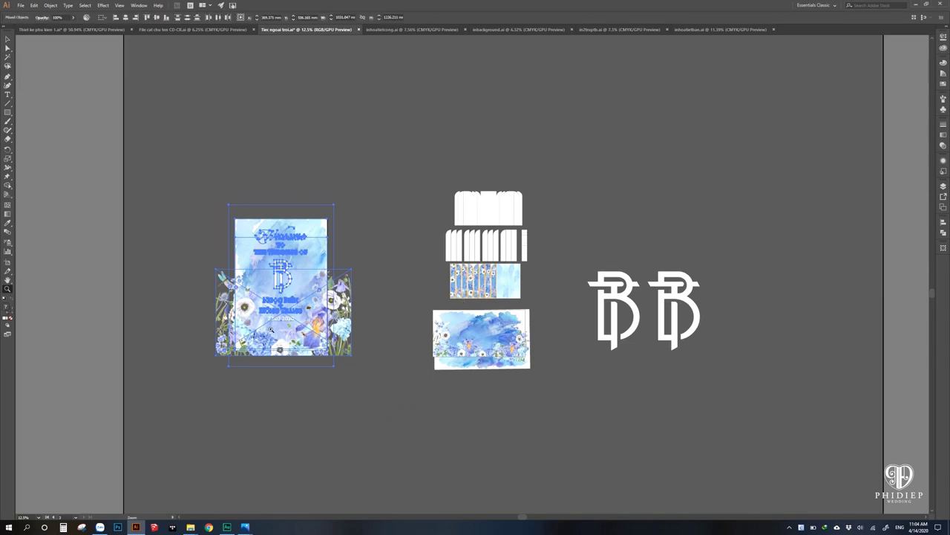
left_click_drag(423, 414, 458, 375)
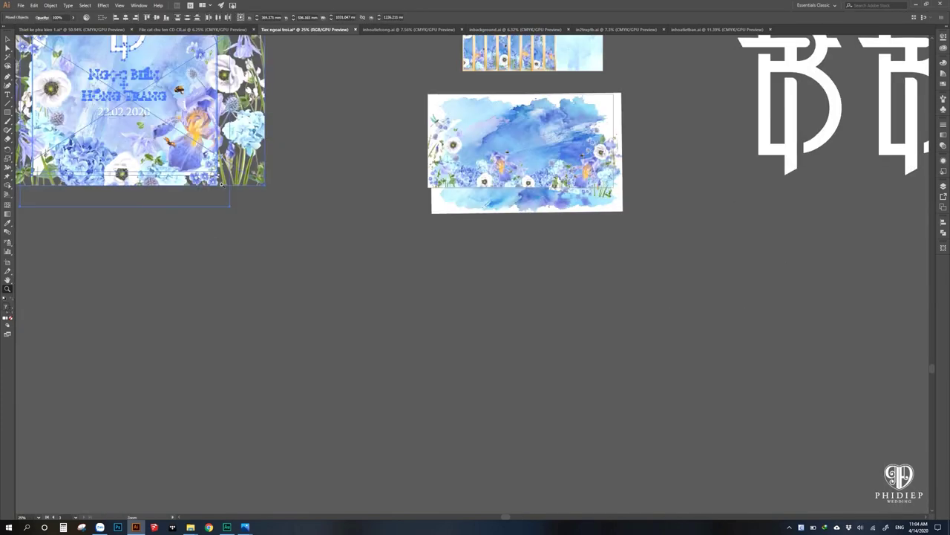
mouse_move(322, 202)
left_mouse_down()
mouse_move(379, 363)
mouse_move(562, 273)
left_mouse_up()
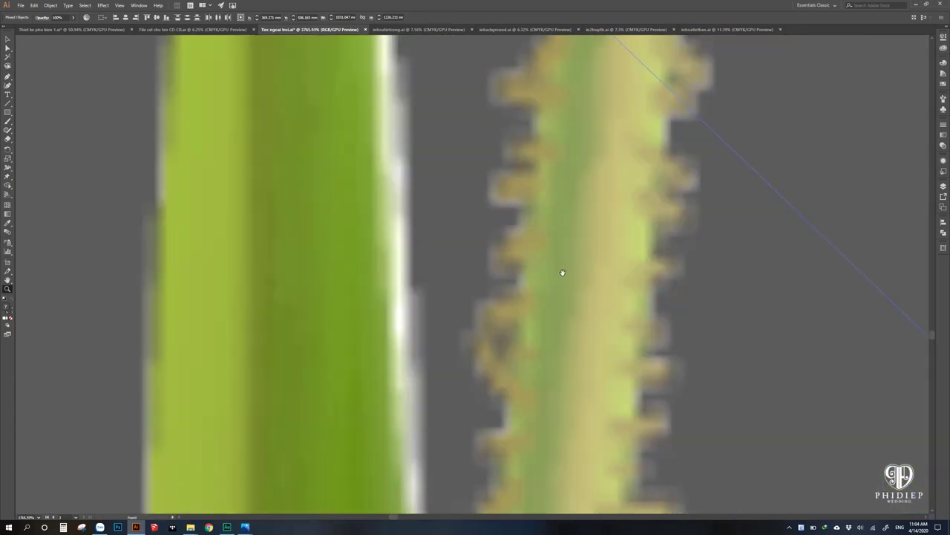
scroll(515, 350, "down", 2)
scroll(555, 375, "down", 1)
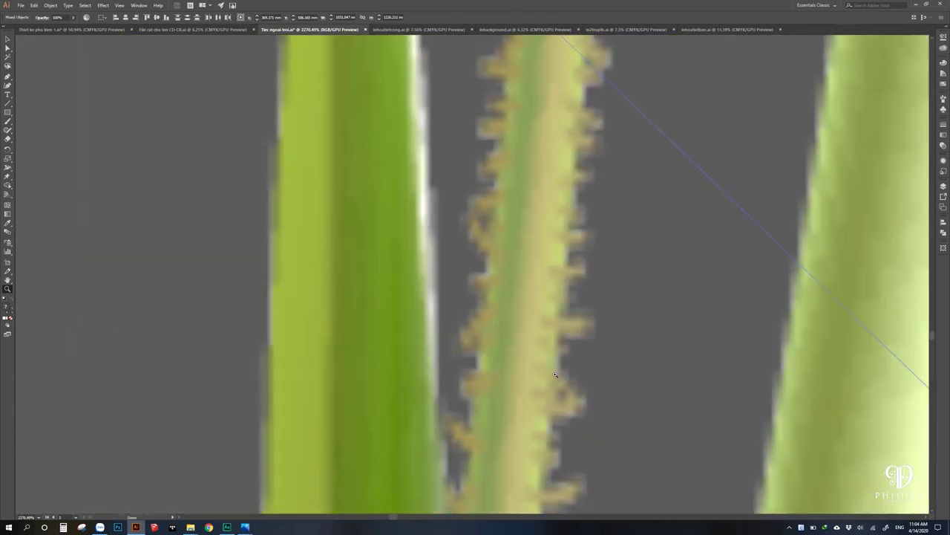
left_click_drag(554, 304, 551, 229)
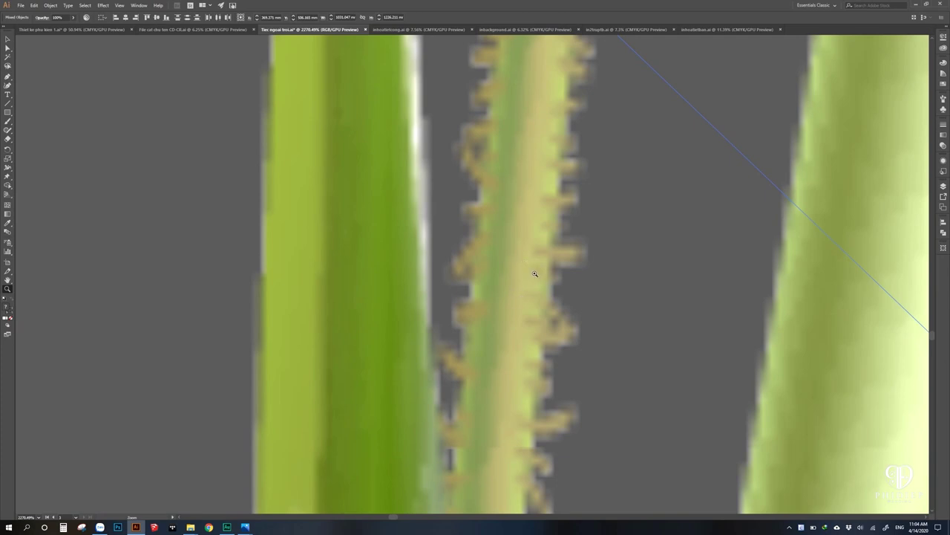
Return to the first design file showing the pink 2.75m by 2.5m LỄ ĂN HỎI backdrop
scroll(577, 291, "down", 1)
scroll(586, 334, "down", 2)
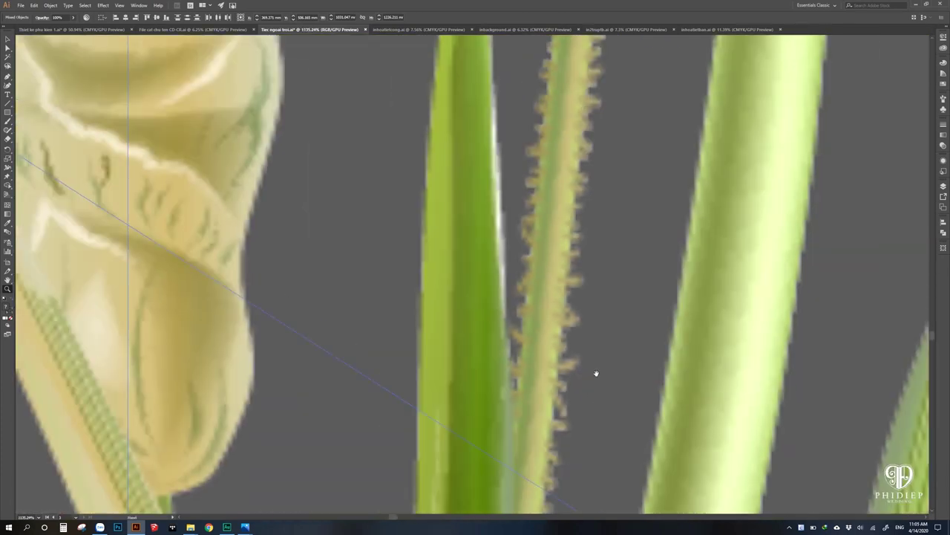
scroll(547, 360, "down", 1)
scroll(408, 352, "down", 1)
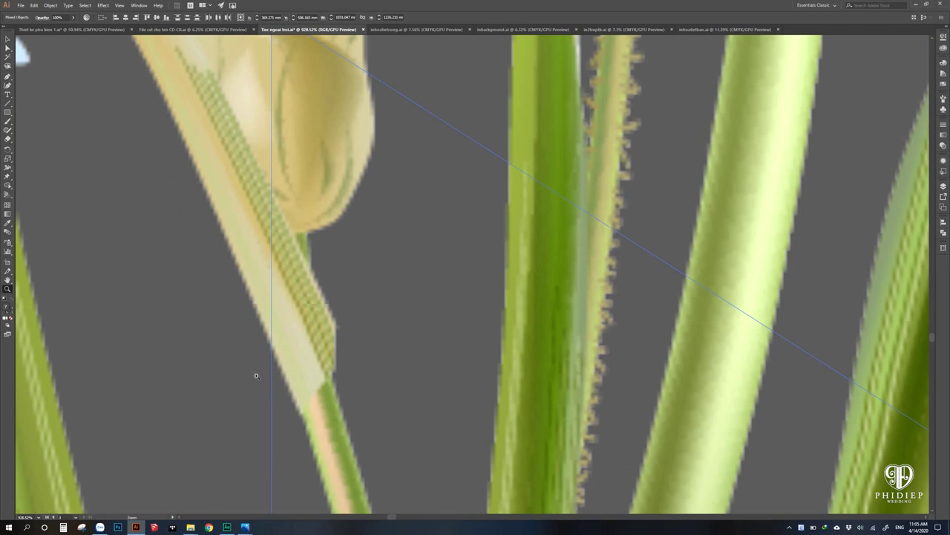
left_click(81, 29)
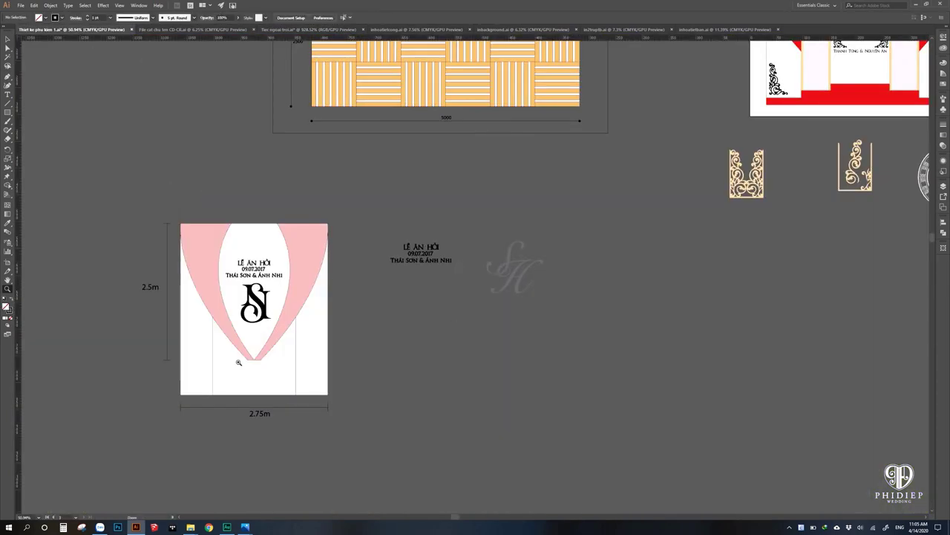
Bring the red TA stage design into view and zoom deep into its black curve band
left_click(164, 29)
left_click(74, 28)
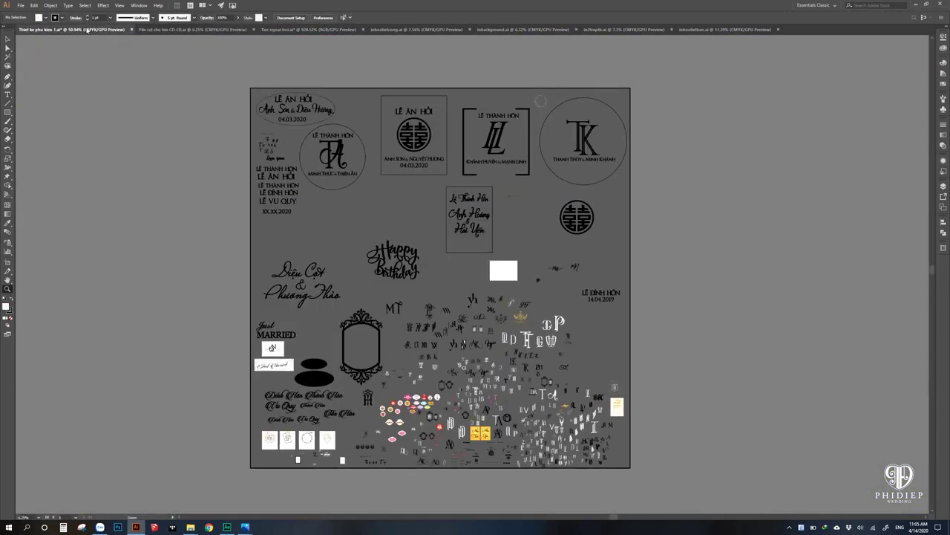
mouse_move(545, 224)
left_mouse_down()
mouse_move(448, 298)
mouse_move(119, 469)
left_mouse_up()
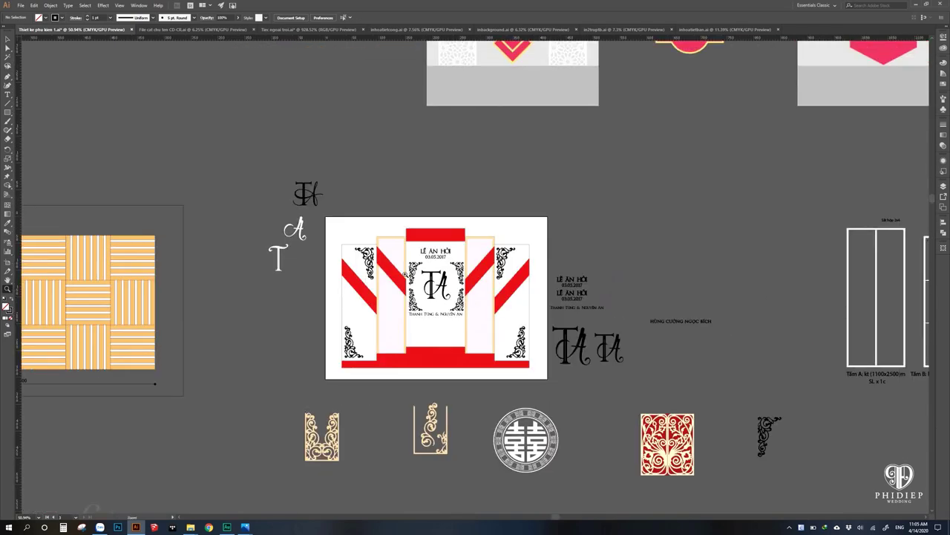
left_click_drag(427, 258, 449, 255)
mouse_move(371, 267)
left_mouse_down()
mouse_move(483, 435)
mouse_move(562, 424)
left_mouse_up()
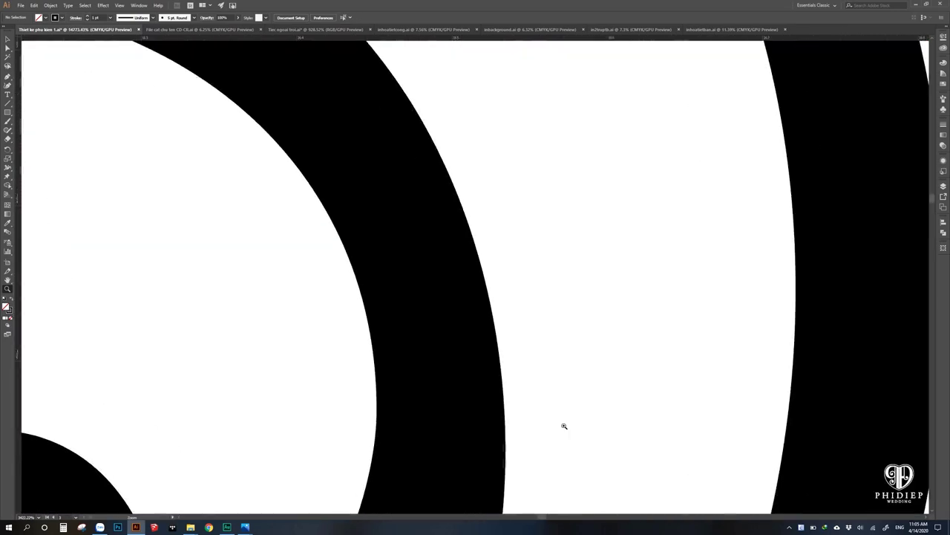
mouse_move(516, 336)
left_mouse_down()
mouse_move(571, 299)
mouse_move(611, 435)
mouse_move(551, 337)
mouse_move(492, 206)
left_mouse_up()
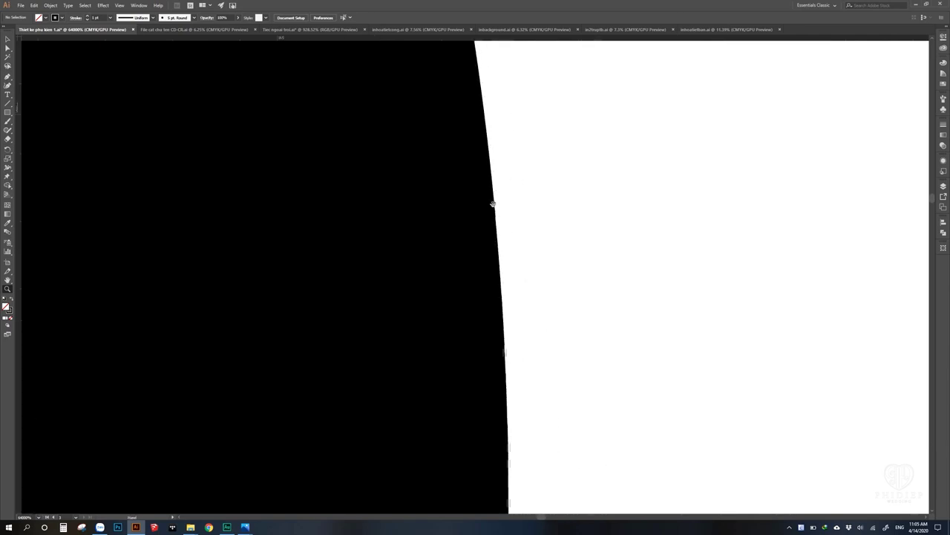
Zoom in and out around the junction where two swirl shapes meet
mouse_move(531, 385)
left_mouse_down()
mouse_move(494, 280)
mouse_move(507, 300)
mouse_move(460, 249)
mouse_move(557, 320)
mouse_move(520, 297)
mouse_move(561, 361)
left_mouse_up()
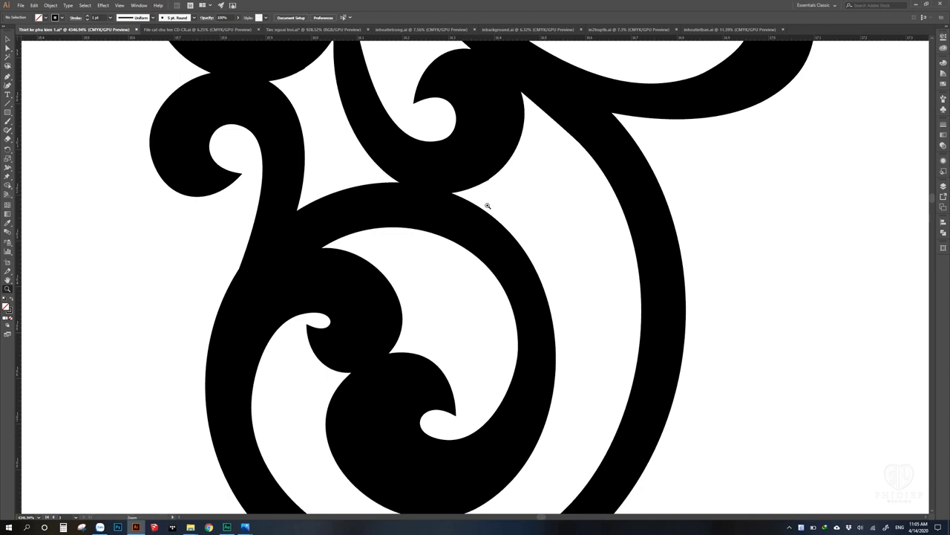
left_click(459, 178)
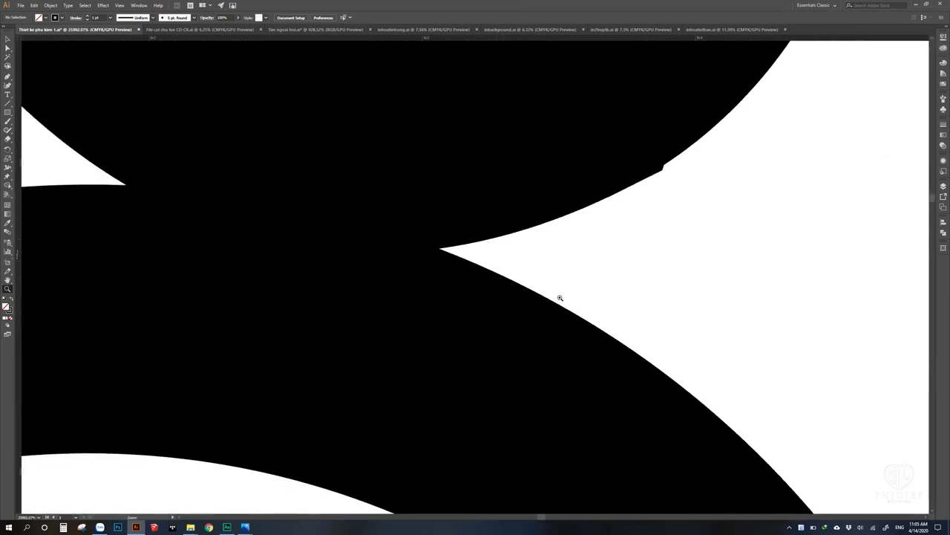
left_click(560, 295)
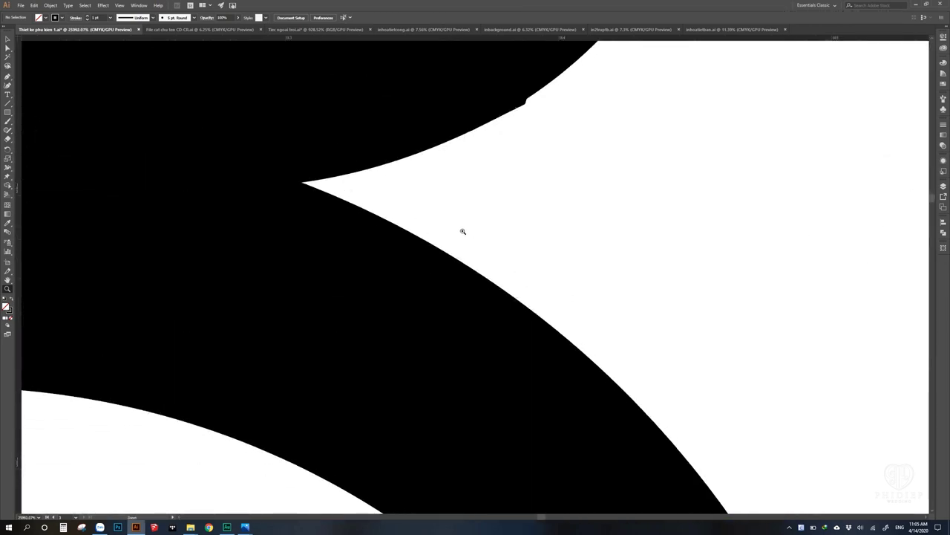
left_click(475, 256)
left_click(466, 291, "alt")
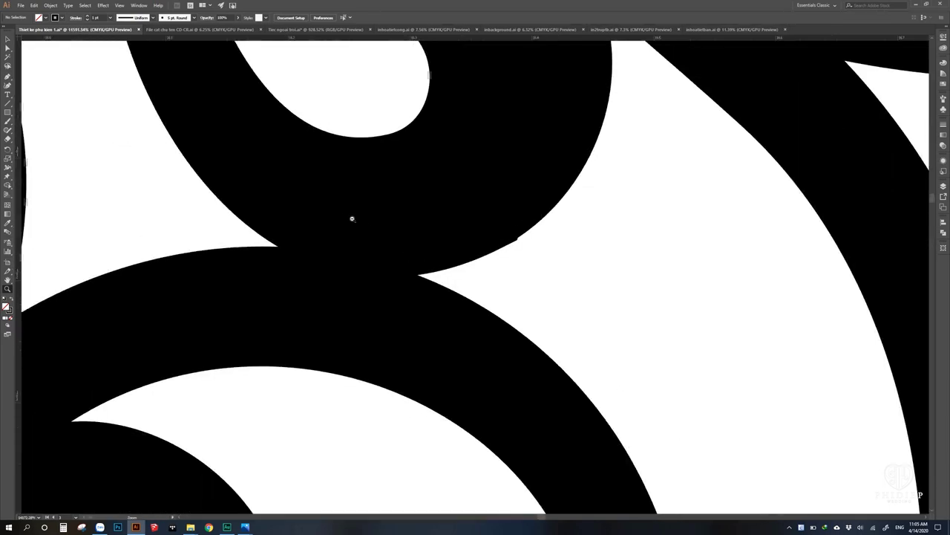
left_click(351, 218, "alt")
left_click(507, 234, "alt")
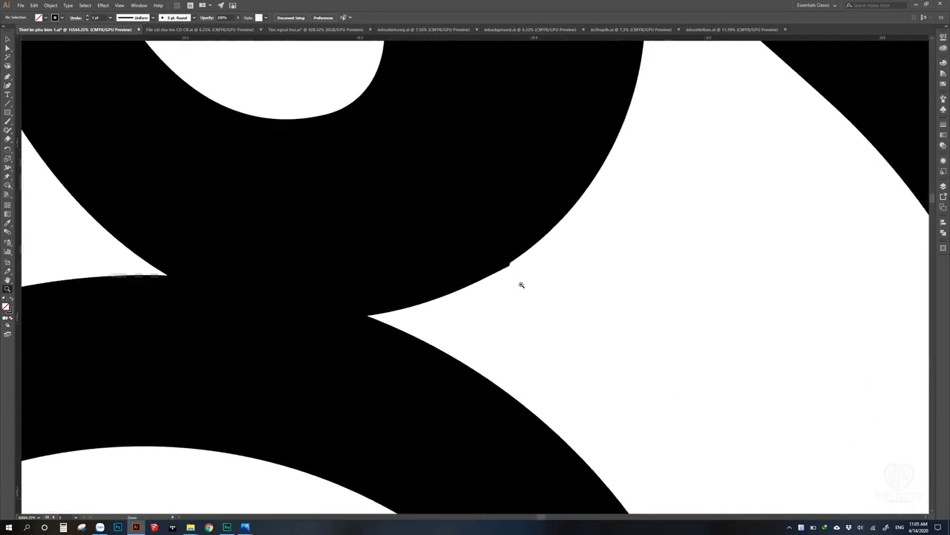
left_click(513, 263)
Scroll around the swirl ornament close-up
scroll(551, 268, "up", 2)
scroll(529, 275, "up", 2)
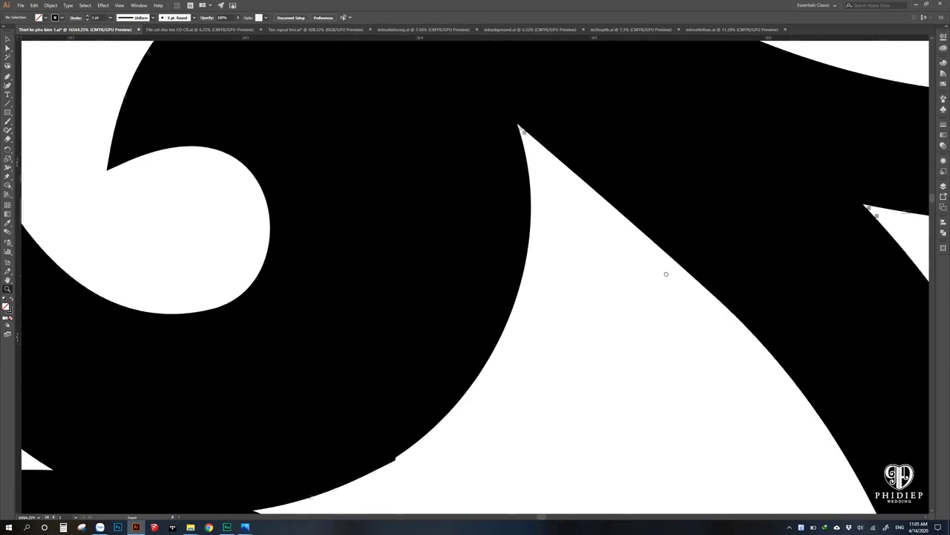
scroll(666, 274, "down", 2)
scroll(700, 399, "down", 2)
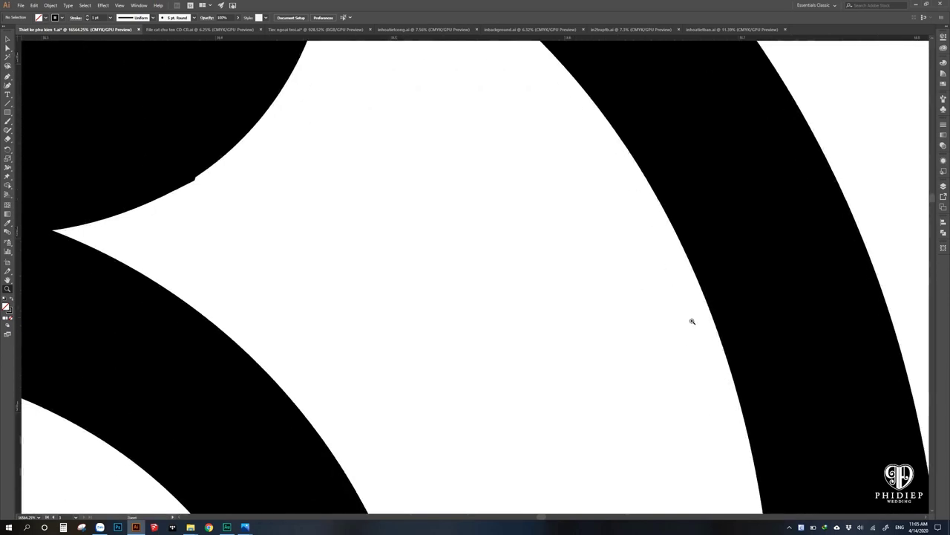
scroll(692, 321, "down", 1)
scroll(745, 267, "down", 2)
scroll(759, 311, "down", 2)
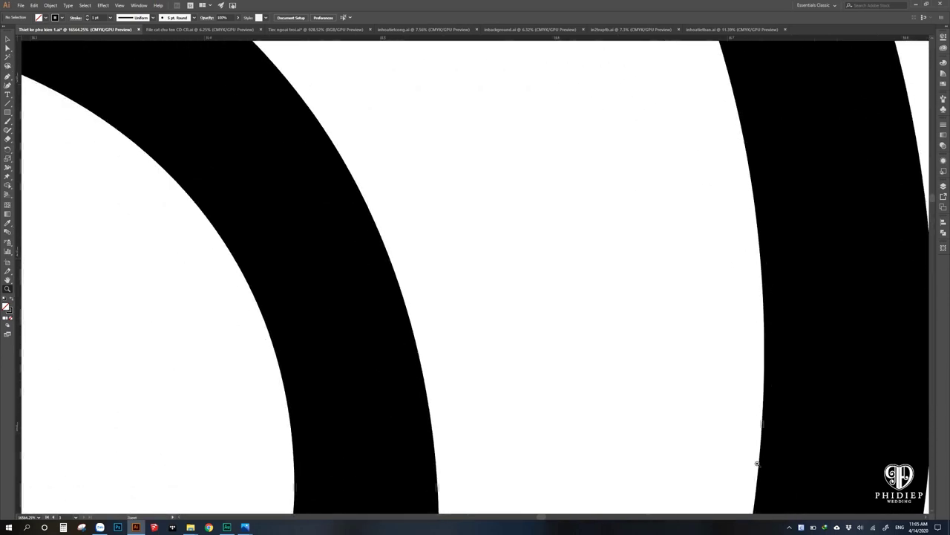
scroll(755, 386, "down", 2)
scroll(742, 371, "down", 2)
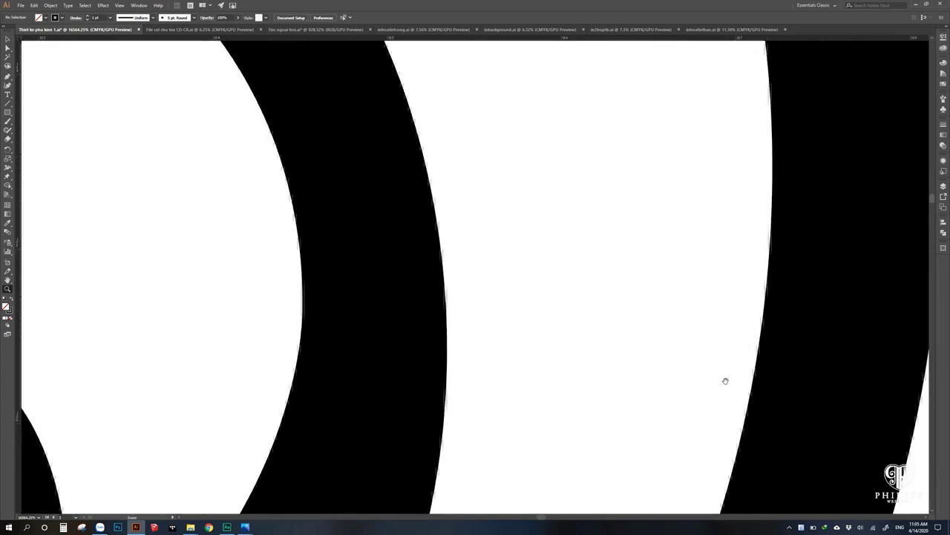
Zoom out step by step until the full LỄ ĂN HỎI 03.05.2017 card with TA monogram shows
left_click(415, 274, "alt")
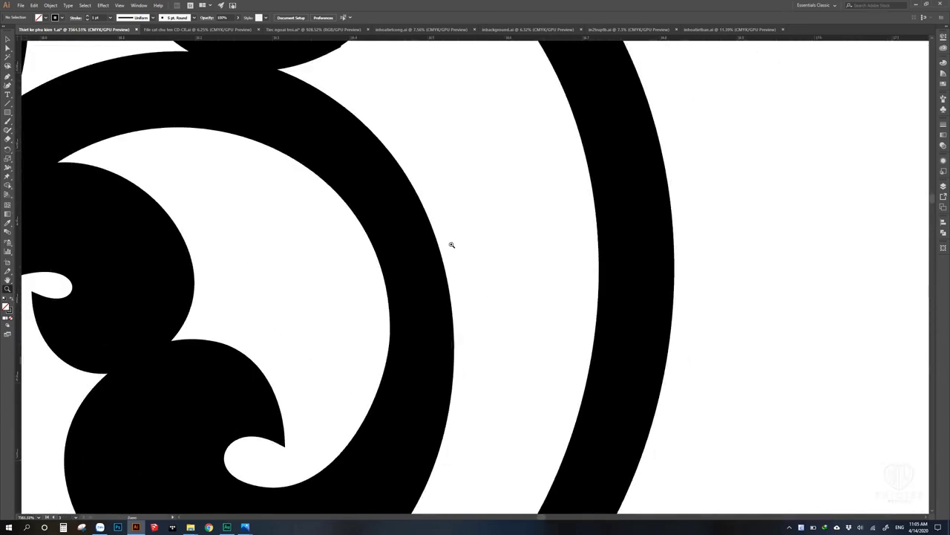
left_click(506, 277)
left_click(424, 292, "alt")
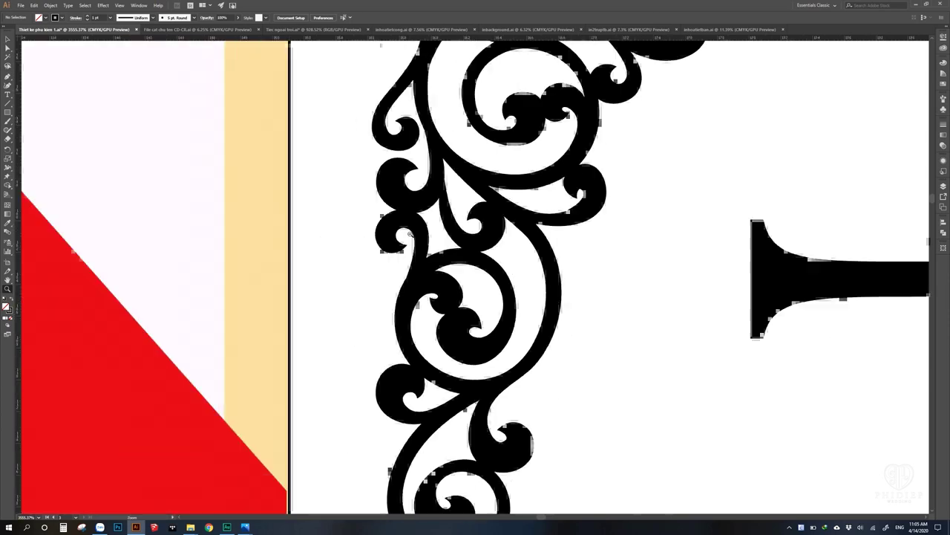
left_click(516, 338, "alt")
left_click(463, 281, "alt")
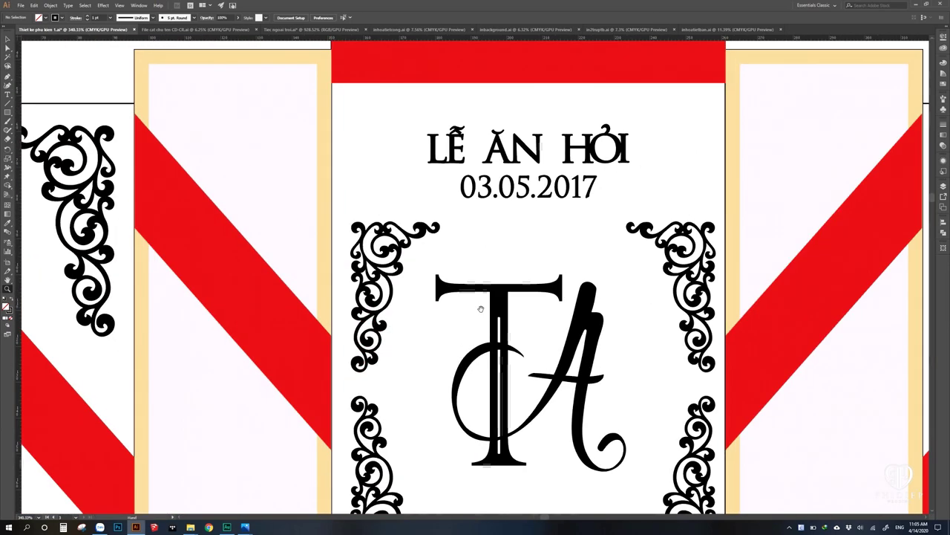
Zoom out from the red engagement backdrop to show the whole middle card and artboard
left_click_drag(830, 430, 619, 245)
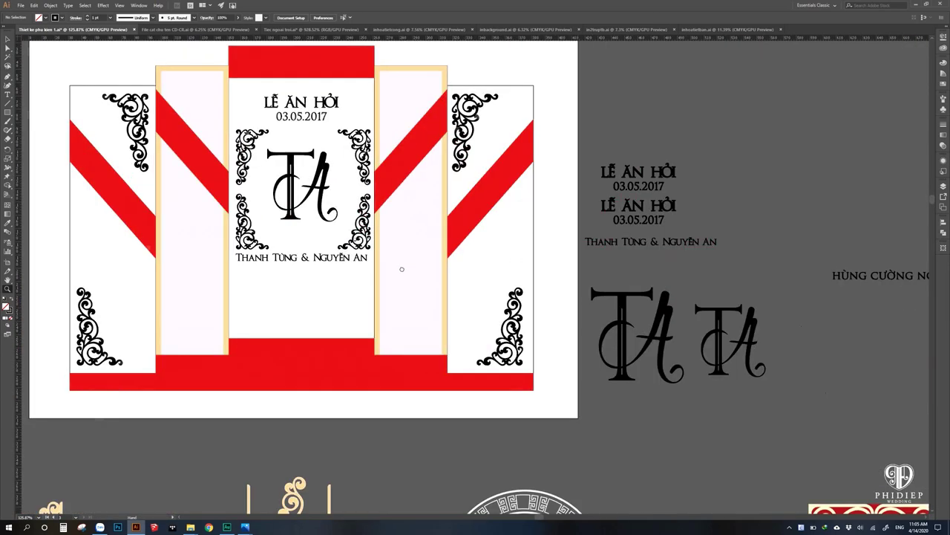
left_click_drag(562, 295, 589, 297)
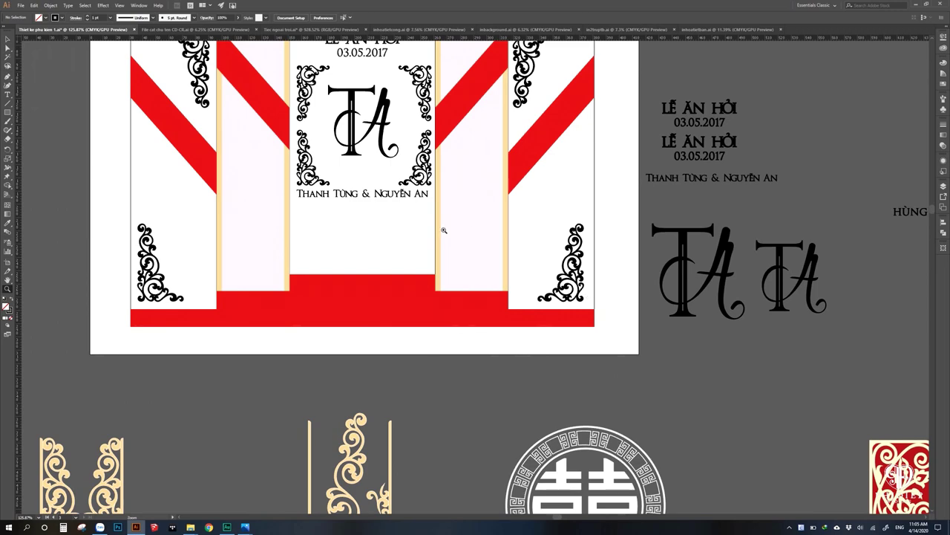
mouse_move(423, 282)
left_mouse_down()
mouse_move(519, 313)
mouse_move(389, 344)
left_mouse_up()
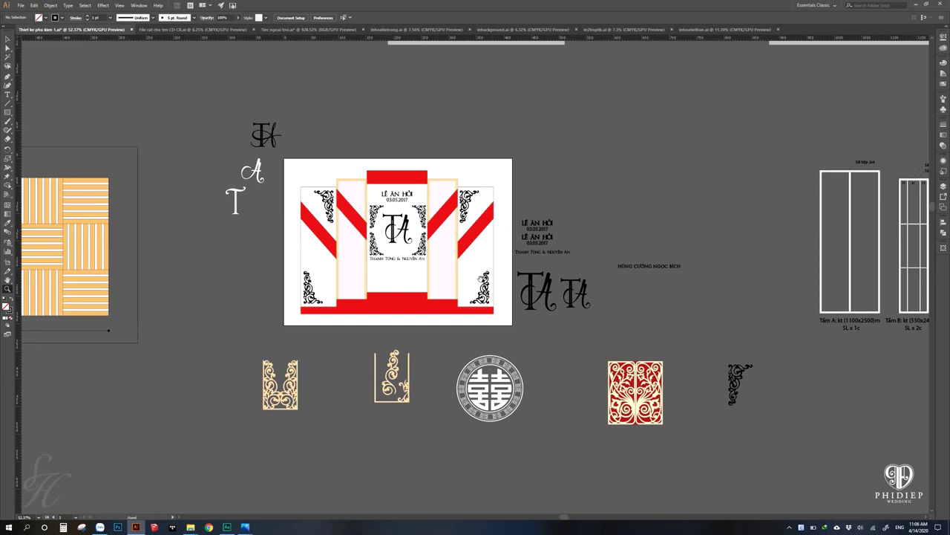
scroll(475, 277, "left", 3)
scroll(475, 278, "down", 1)
scroll(526, 285, "down", 3)
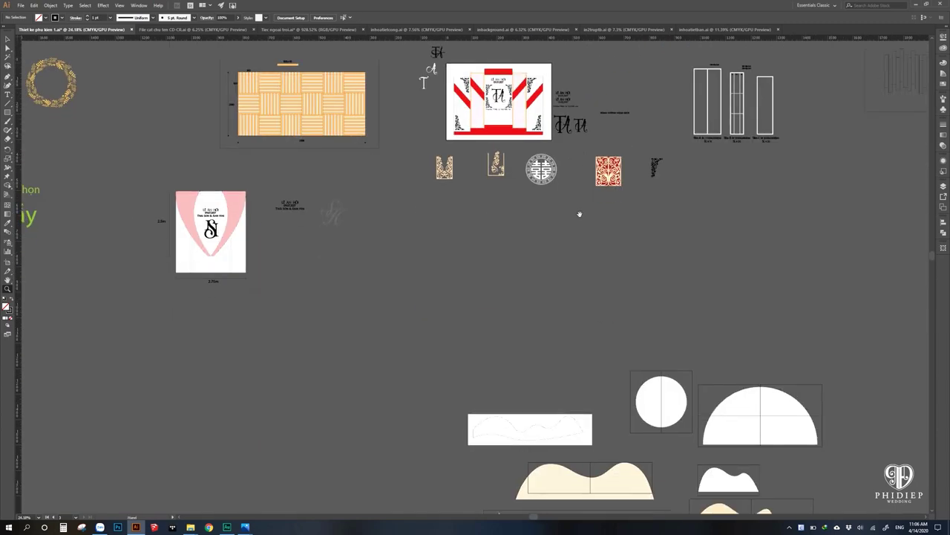
Scroll around the wider accessories document to survey the ornamental frames and parquet panel
scroll(603, 390, "up", 3)
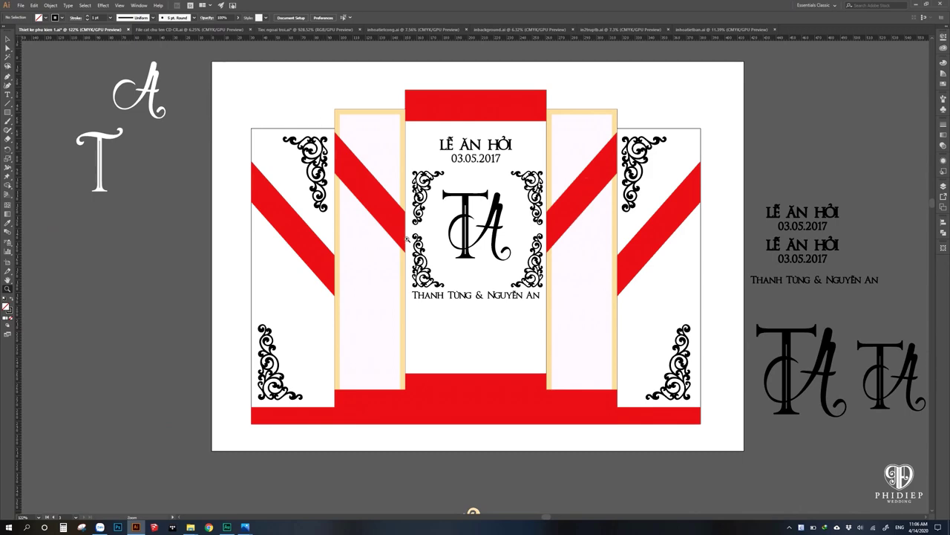
scroll(540, 244, "up", 2)
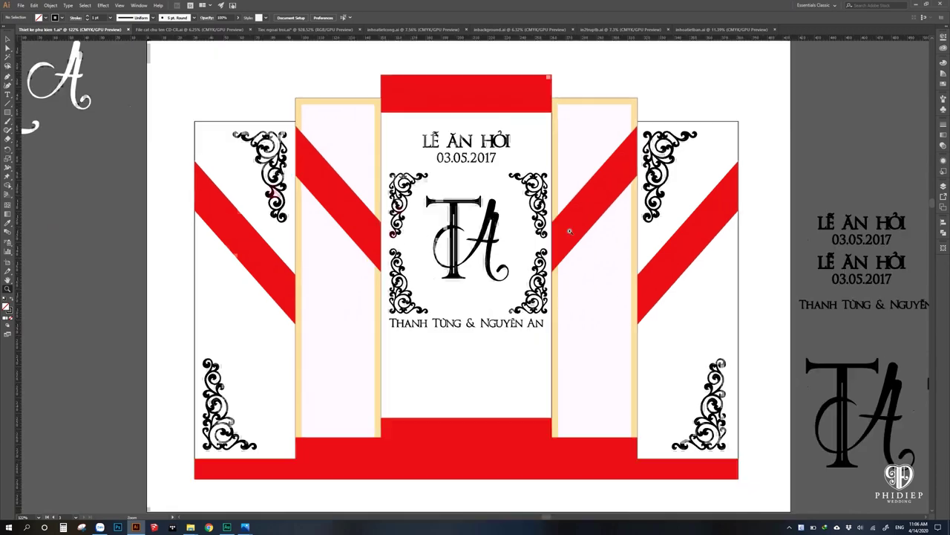
scroll(564, 245, "up", 3)
scroll(588, 245, "up", 2)
scroll(607, 252, "up", 2)
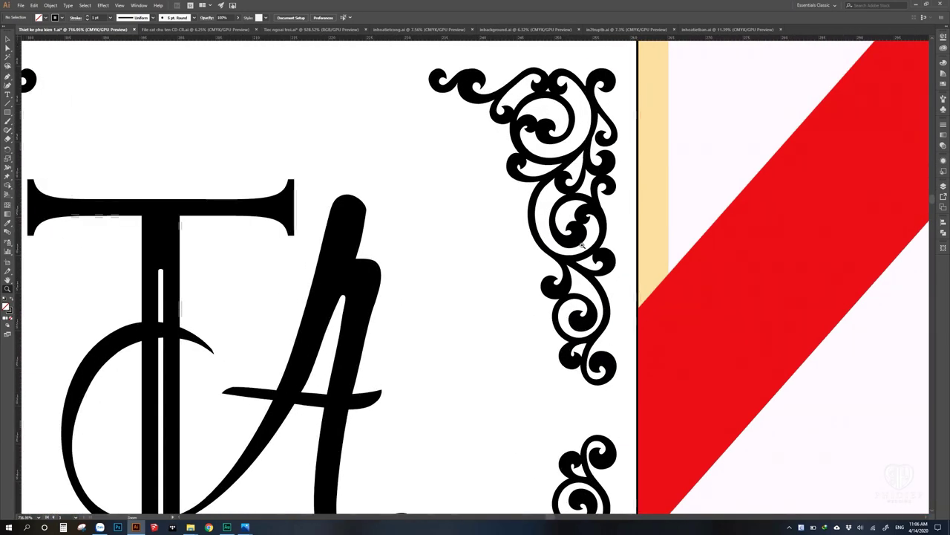
scroll(458, 249, "down", 1)
scroll(190, 262, "up", 1)
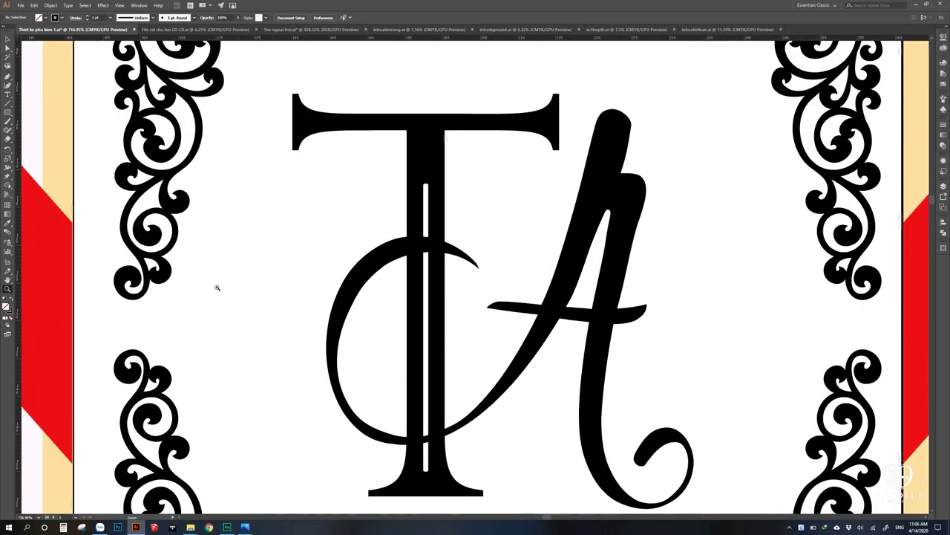
scroll(215, 282, "down", 2)
scroll(215, 283, "down", 4)
scroll(447, 364, "down", 1)
scroll(447, 364, "down", 2)
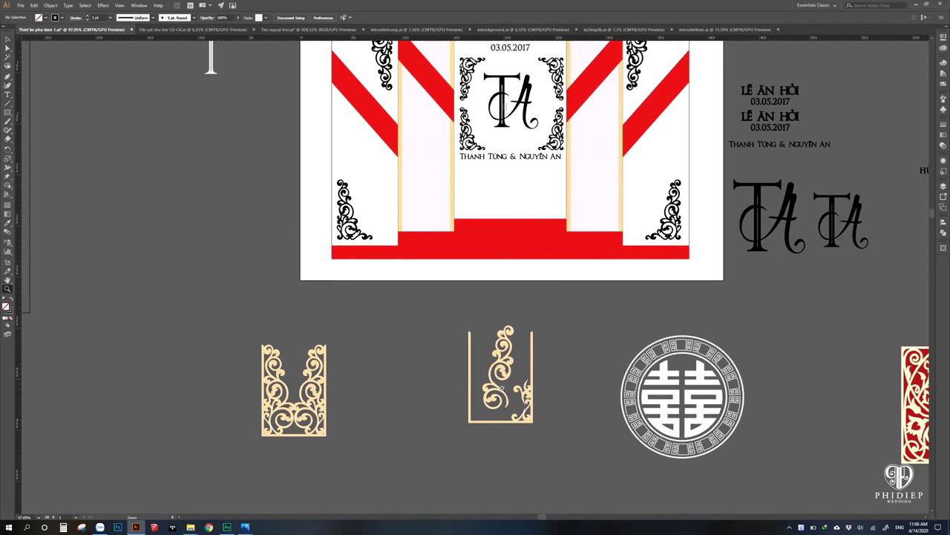
scroll(567, 352, "down", 1)
scroll(509, 214, "down", 5)
scroll(545, 213, "down", 5)
scroll(519, 223, "down", 3)
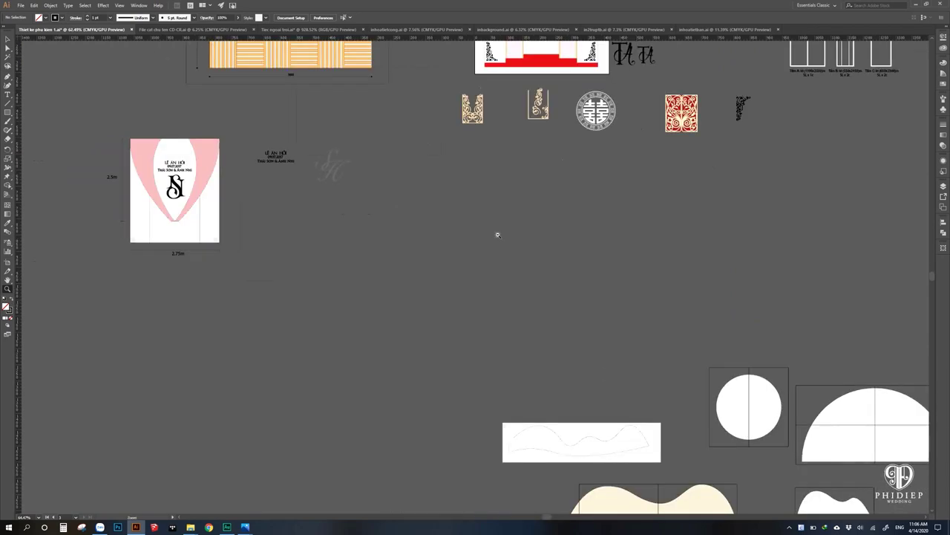
scroll(497, 233, "down", 1)
Pan left and zoom in on the ornament frames area of the artboard
scroll(563, 354, "up", 1)
scroll(563, 353, "left", 1)
scroll(550, 327, "up", 2)
scroll(550, 326, "left", 2)
scroll(520, 327, "left", 3)
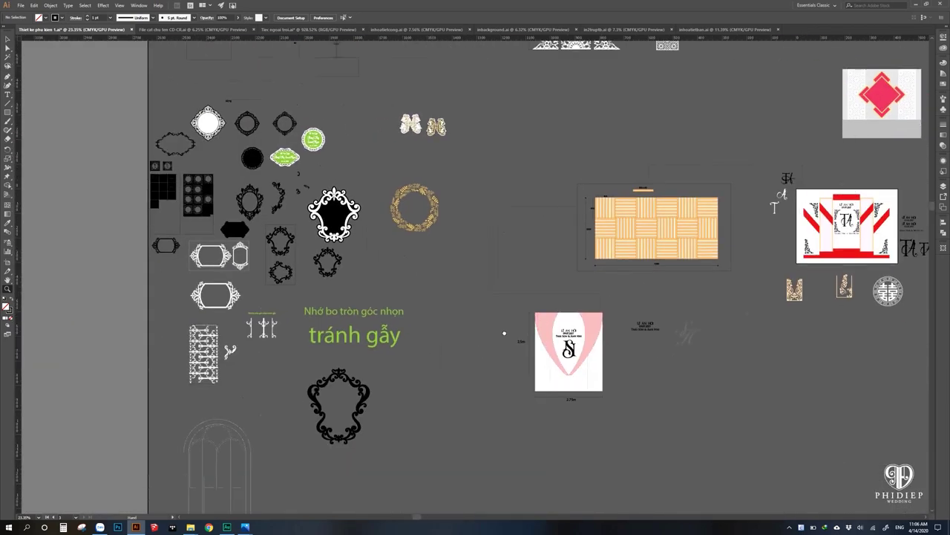
scroll(520, 326, "left", 3)
scroll(290, 210, "up", 1)
mouse_move(287, 206)
left_mouse_down()
mouse_move(629, 425)
mouse_move(605, 366)
left_mouse_up()
scroll(629, 425, "down", 5)
scroll(515, 346, "up", 1)
scroll(463, 324, "down", 1)
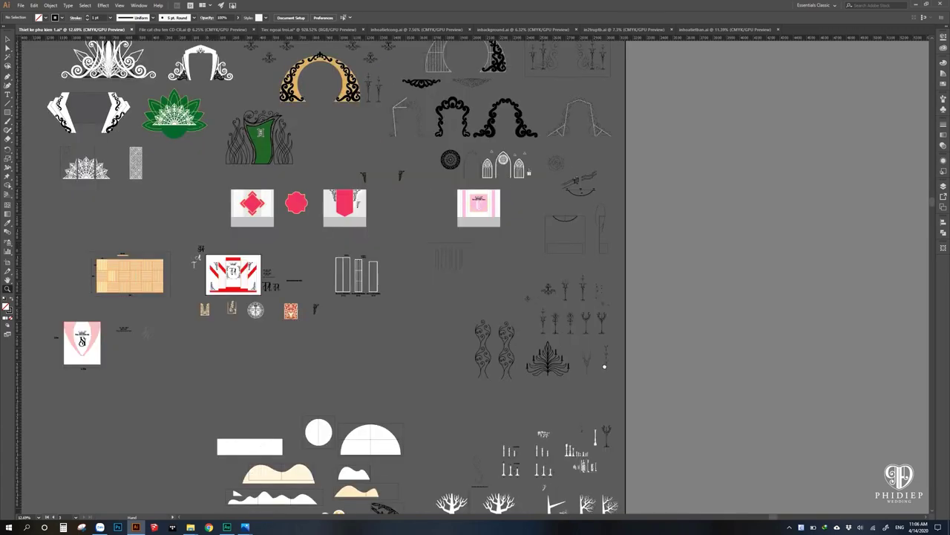
scroll(455, 424, "down", 5)
scroll(416, 357, "left", 3)
scroll(416, 357, "down", 5)
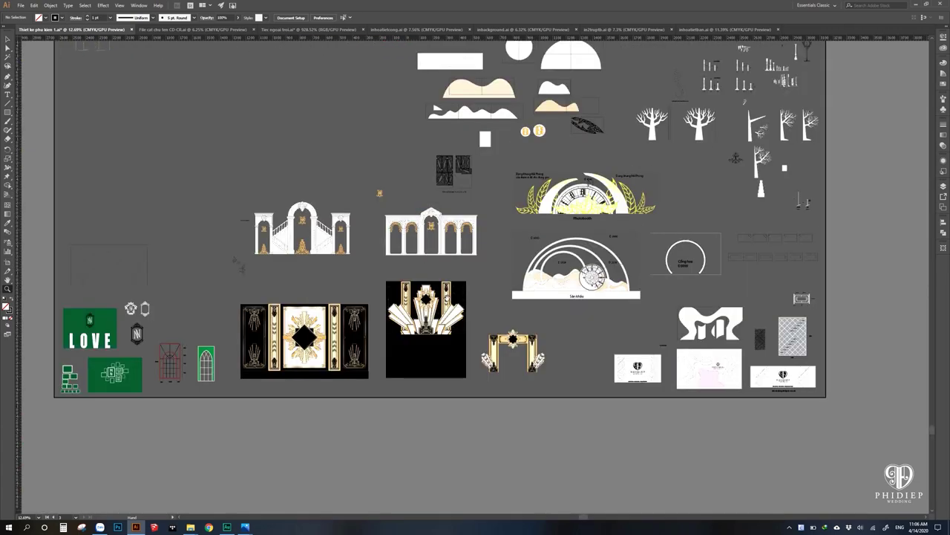
Pan to the artboard's left side until the three white ornament columns and caption fill the view
left_click_drag(367, 288, 537, 280)
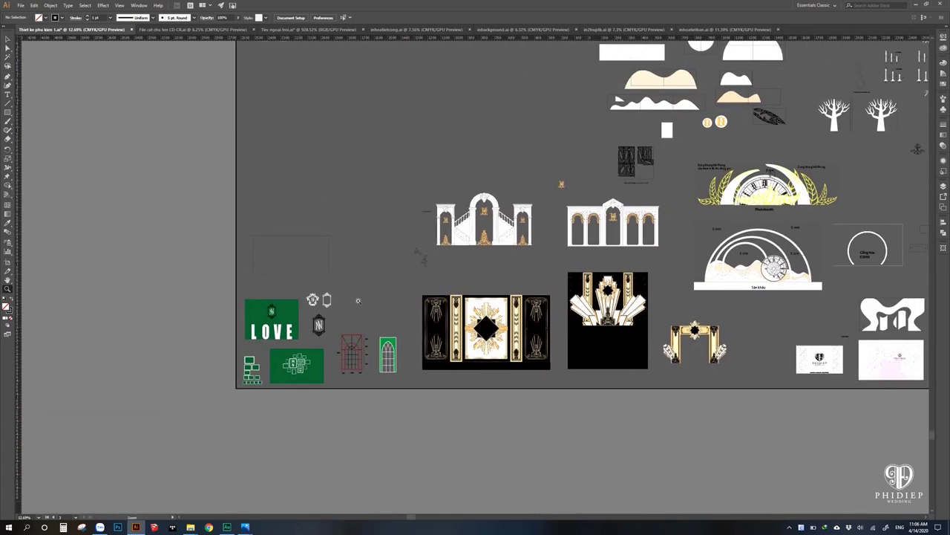
scroll(401, 300, "up", 6)
scroll(401, 300, "left", 1)
scroll(381, 310, "up", 1)
scroll(439, 349, "up", 2)
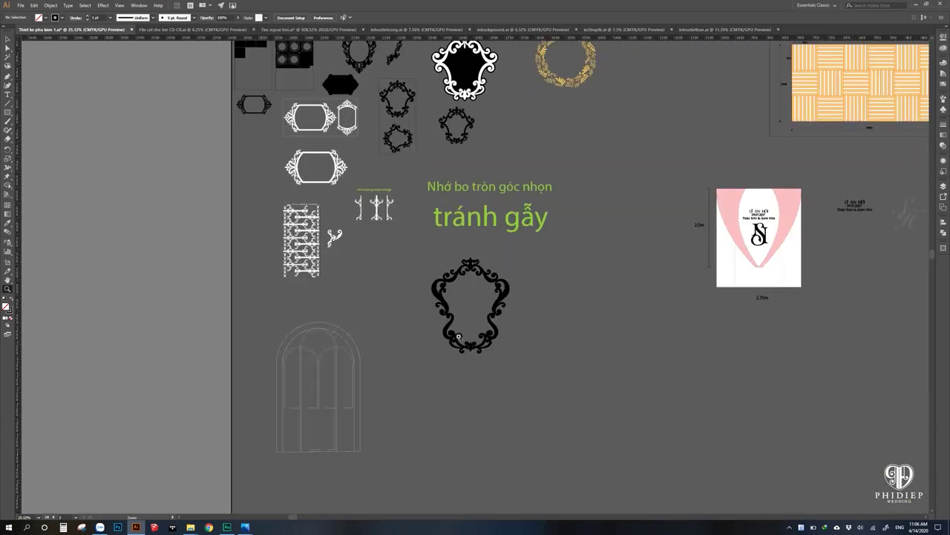
scroll(308, 331, "up", 4)
scroll(308, 331, "down", 1)
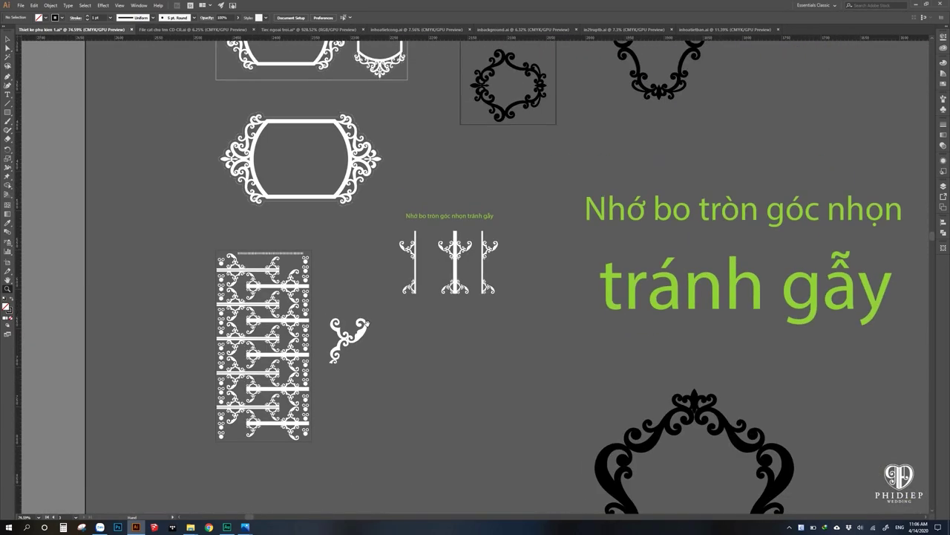
scroll(562, 371, "up", 5)
scroll(471, 356, "up", 1)
scroll(445, 345, "up", 1)
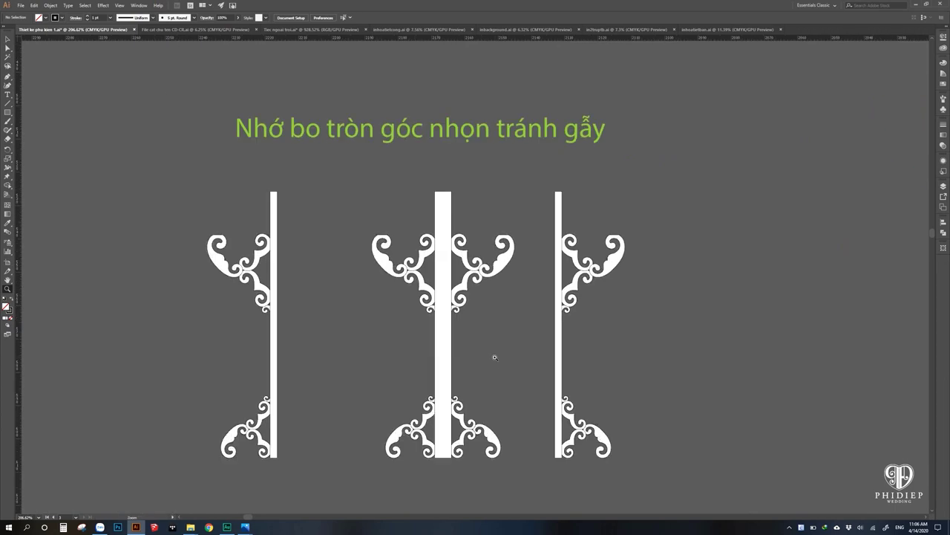
scroll(493, 354, "down", 1)
scroll(489, 340, "down", 1)
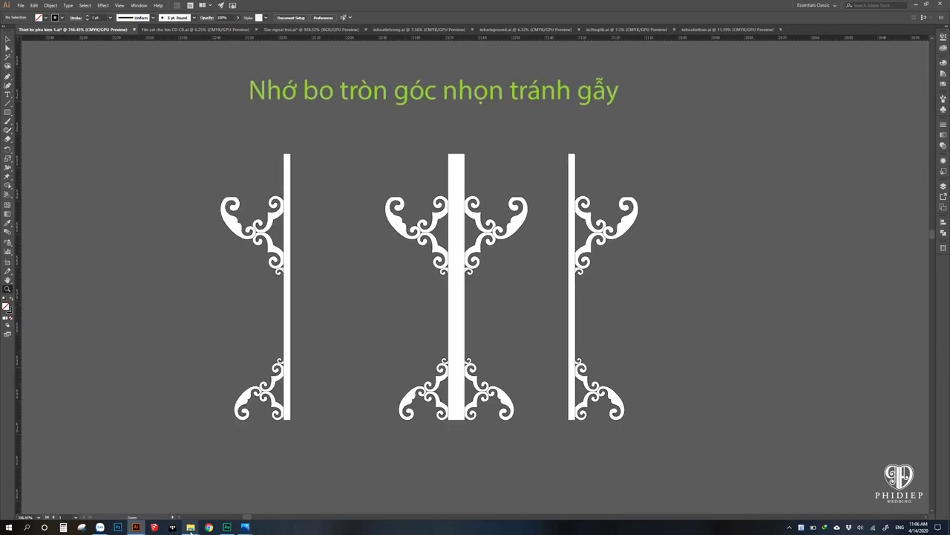
mouse_move(245, 527)
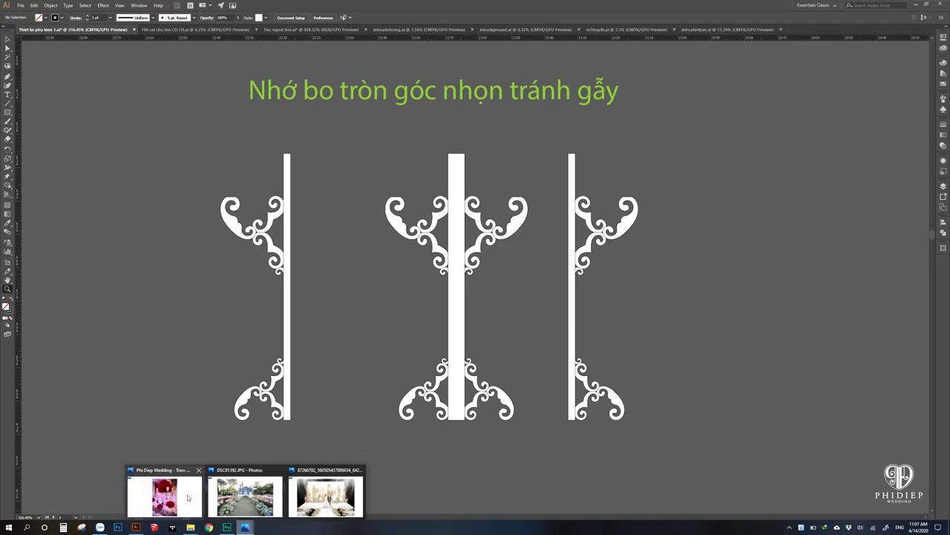
Open the wedding flower photo in Photos and browse back and forth around Trong Dong-8 and -9
left_click(199, 508)
mouse_move(496, 305)
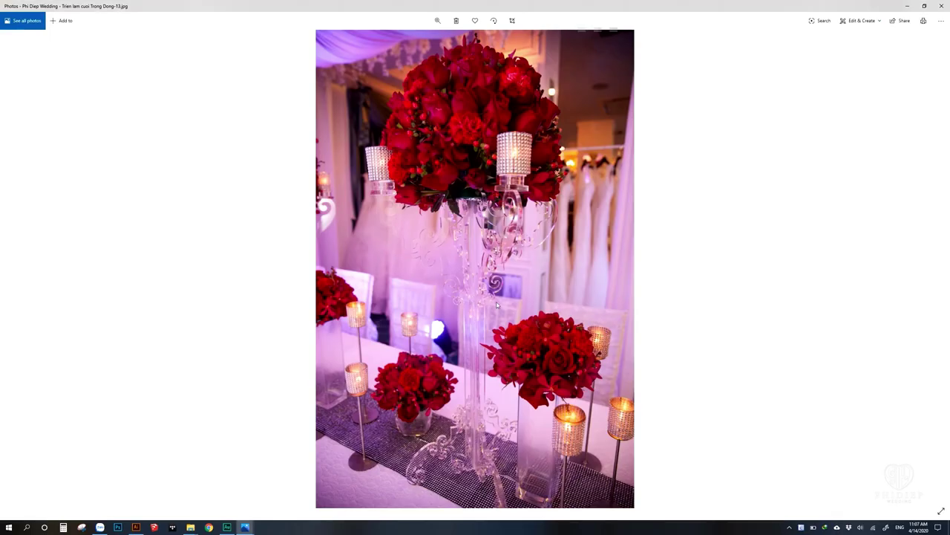
key("Right")
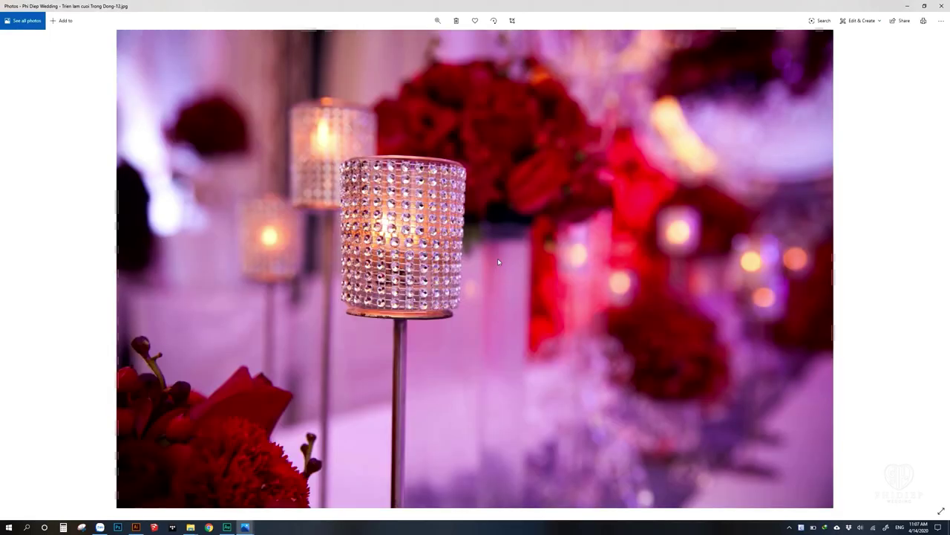
key("Left")
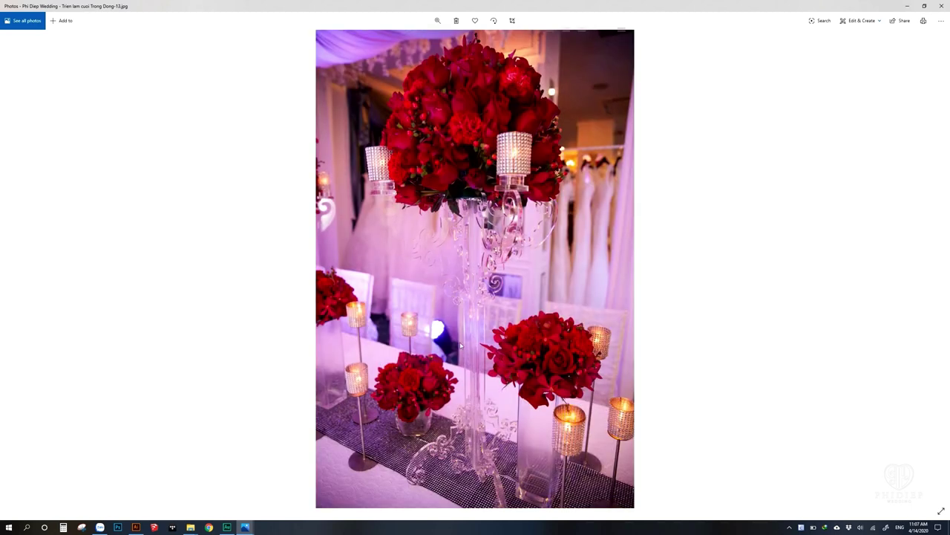
key("Right")
key("Right")
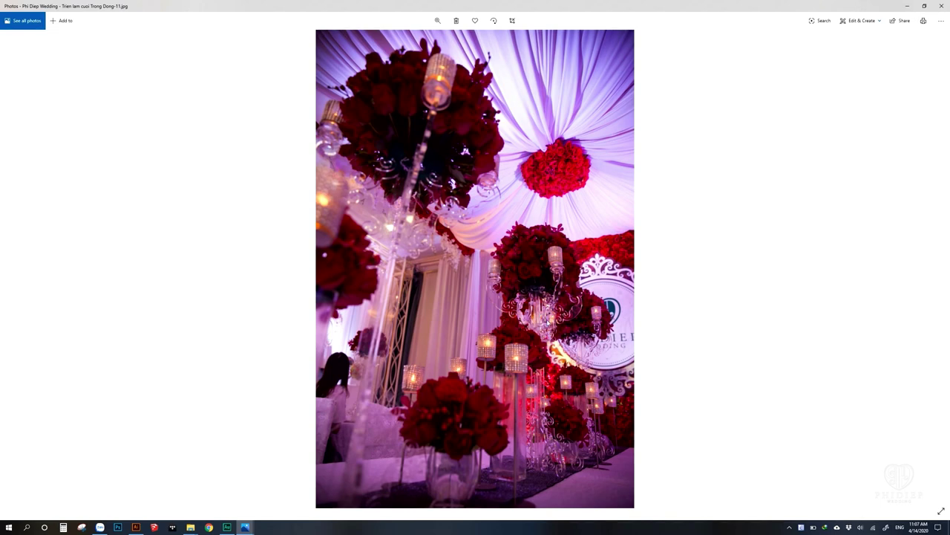
key("Right")
key("Right")
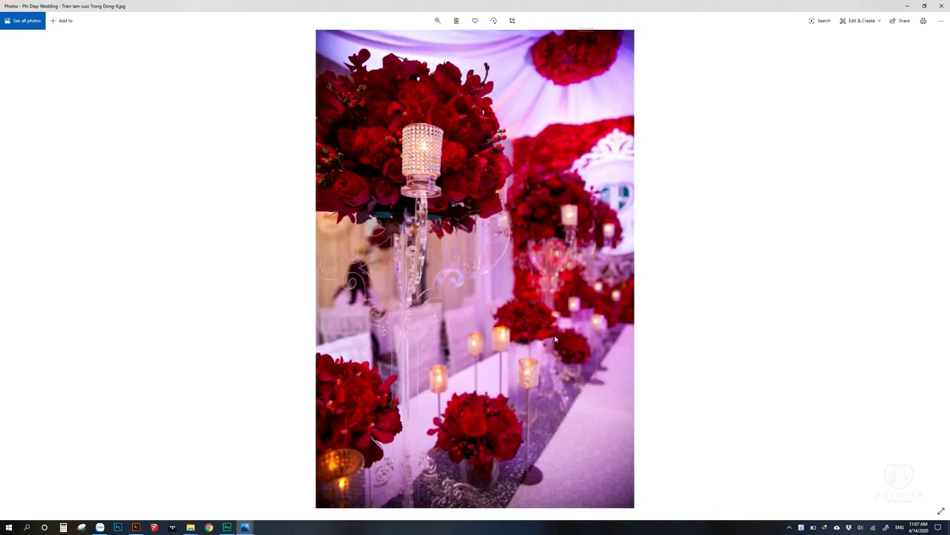
key("Left")
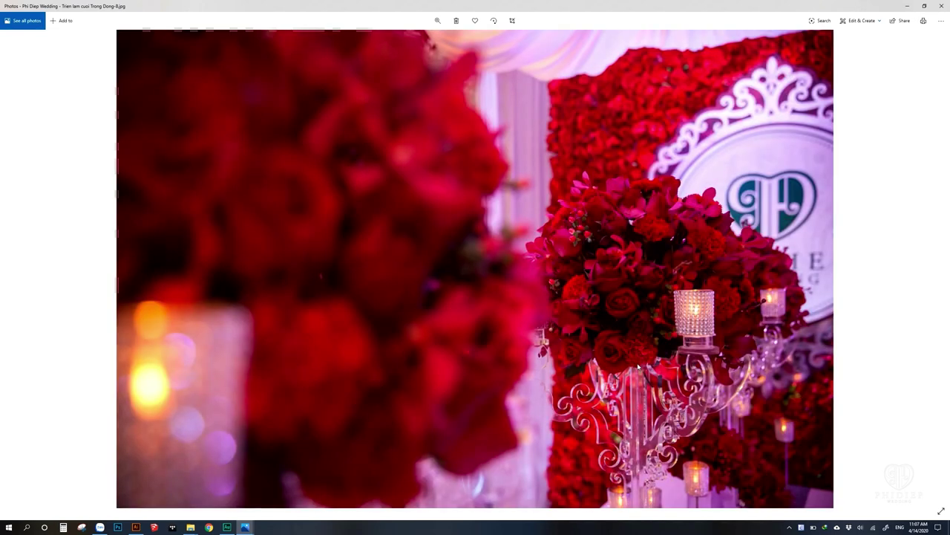
key("Right")
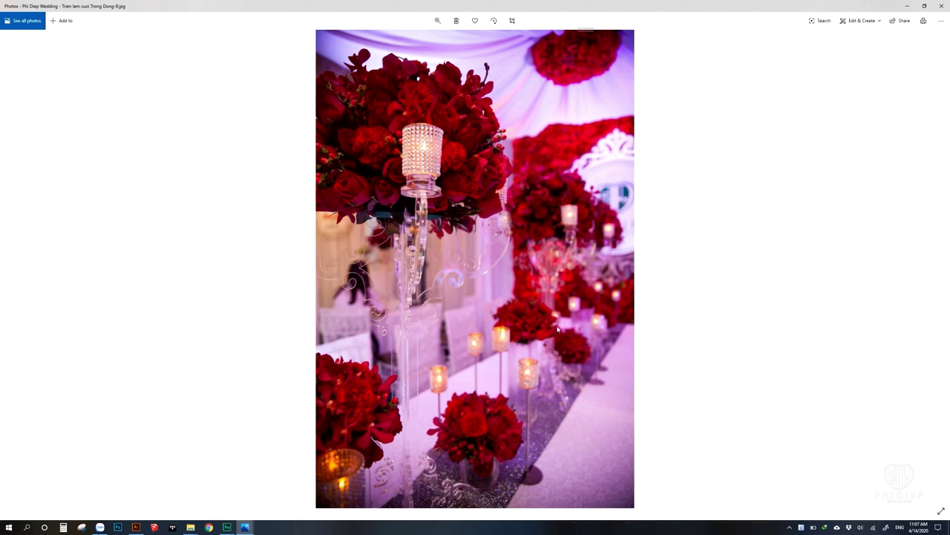
key("Left")
key("Left")
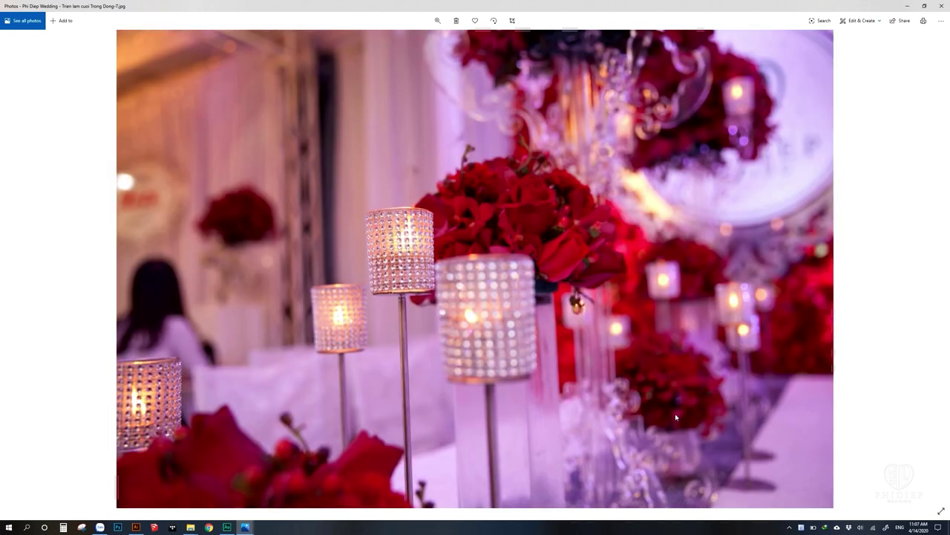
key("Right")
key("Right")
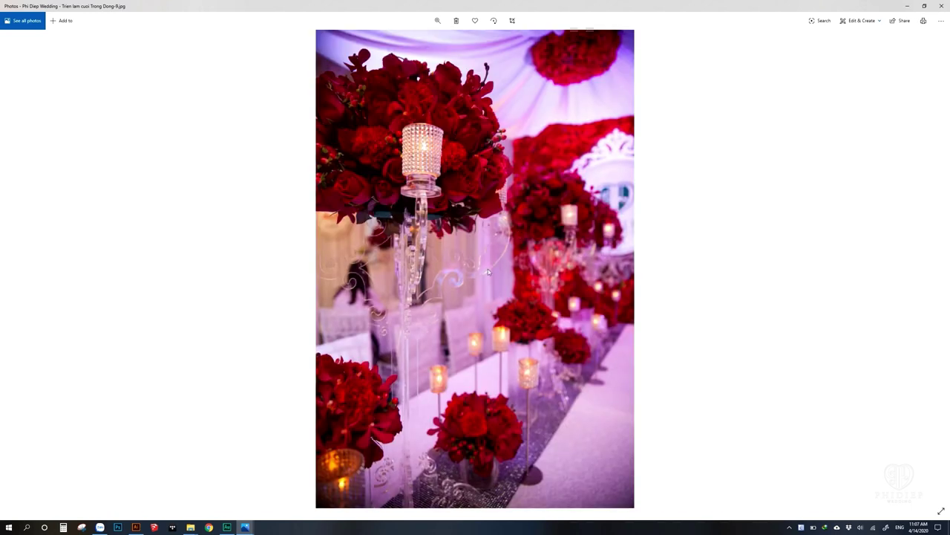
Keep paging through the Trong Dong exhibition photos up to Trong Dong-15
key("Right")
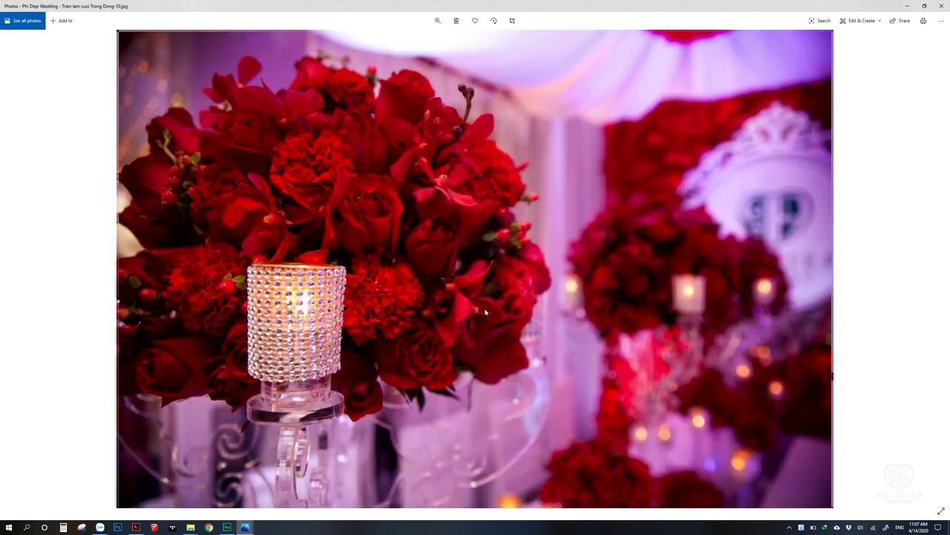
key("Right")
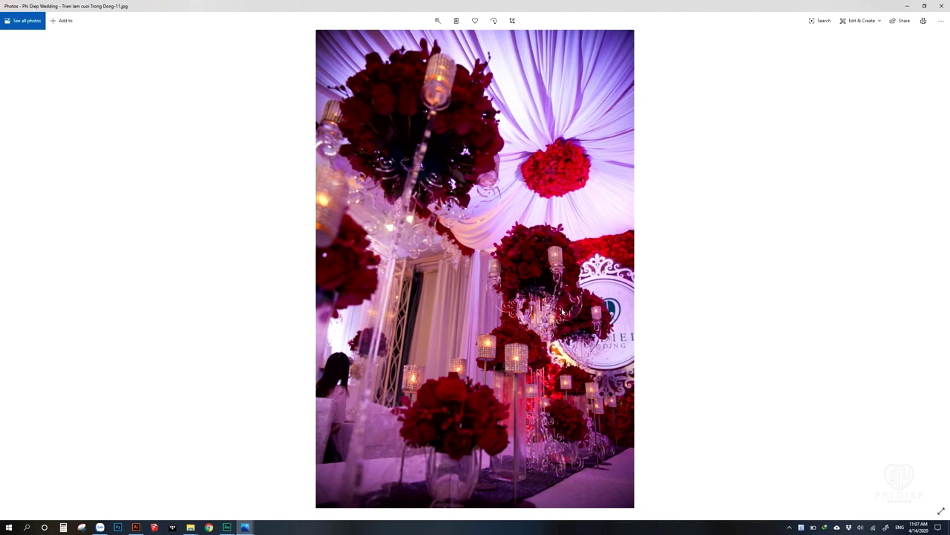
key("Right")
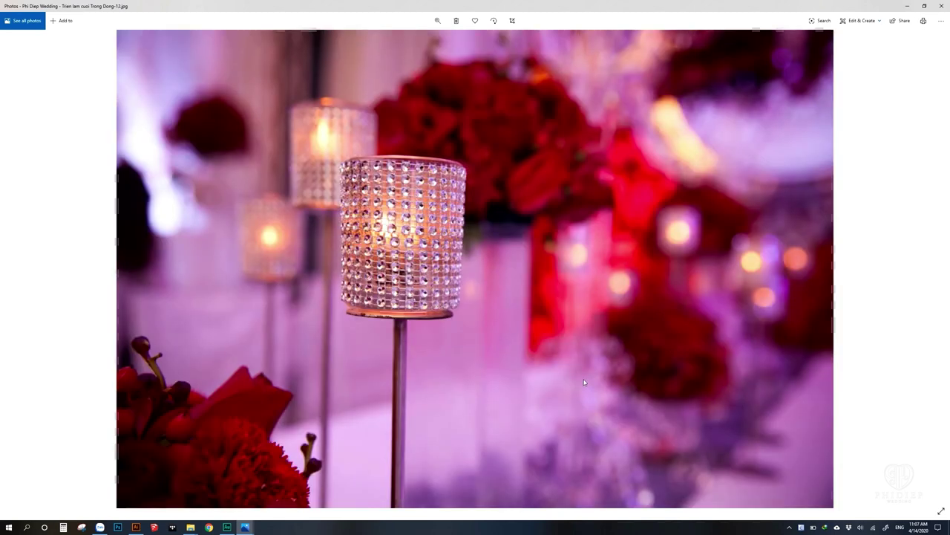
key("Left")
key("Left")
key("Left")
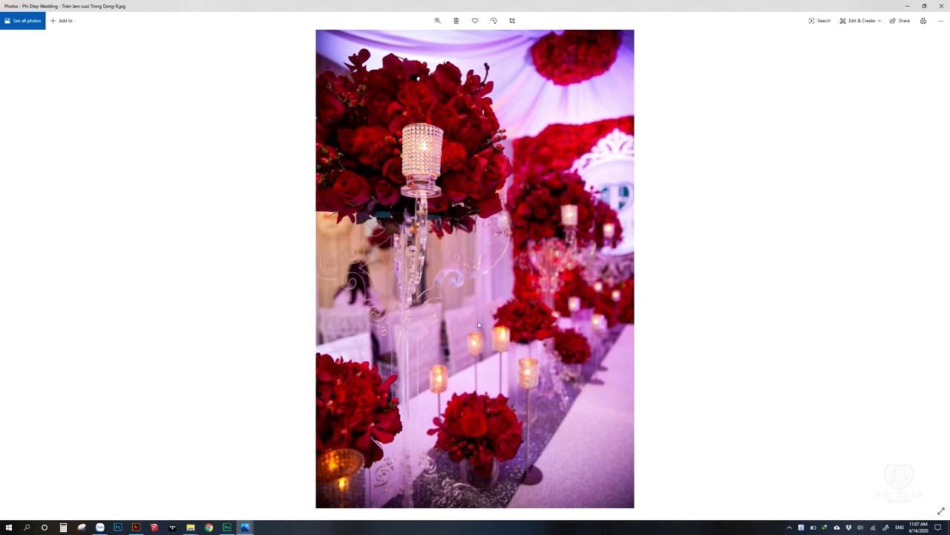
key("Right")
key("Right")
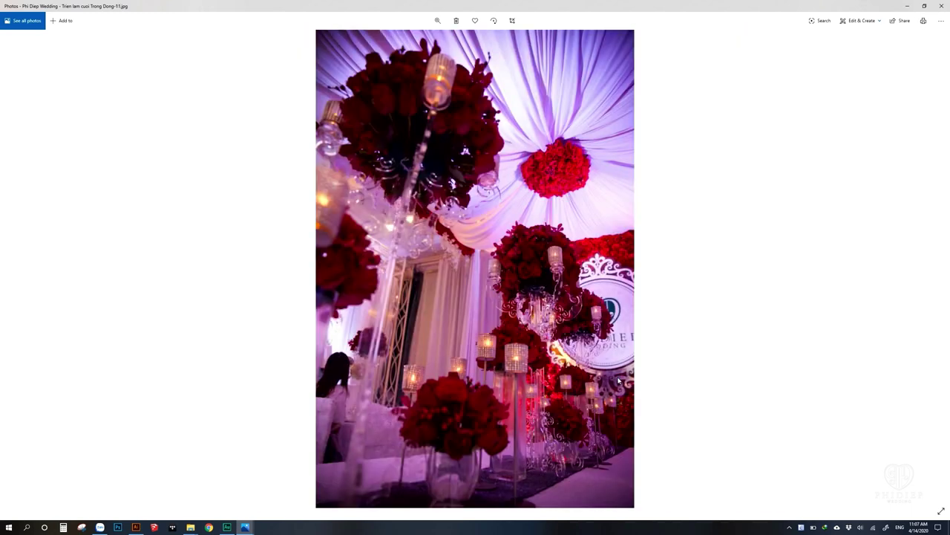
key("Right")
key("Right")
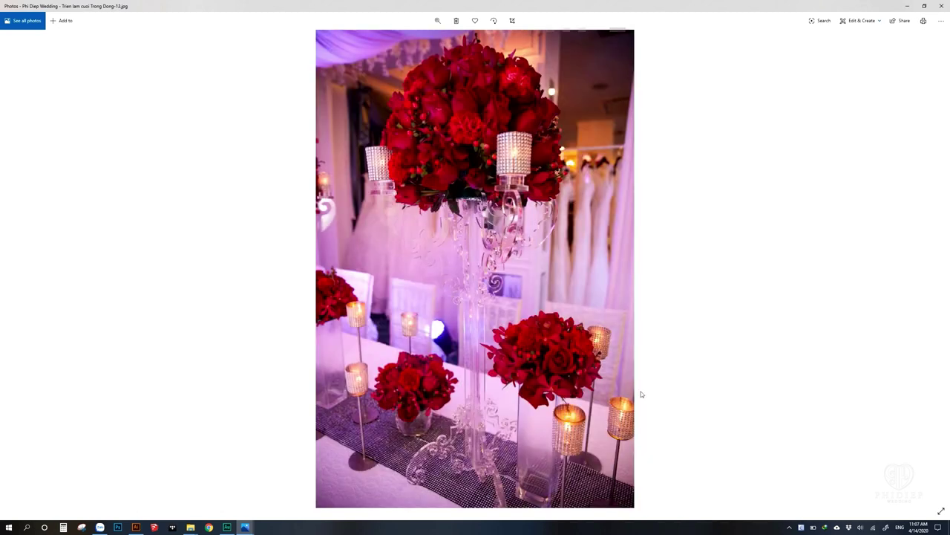
key("Right")
key("Left")
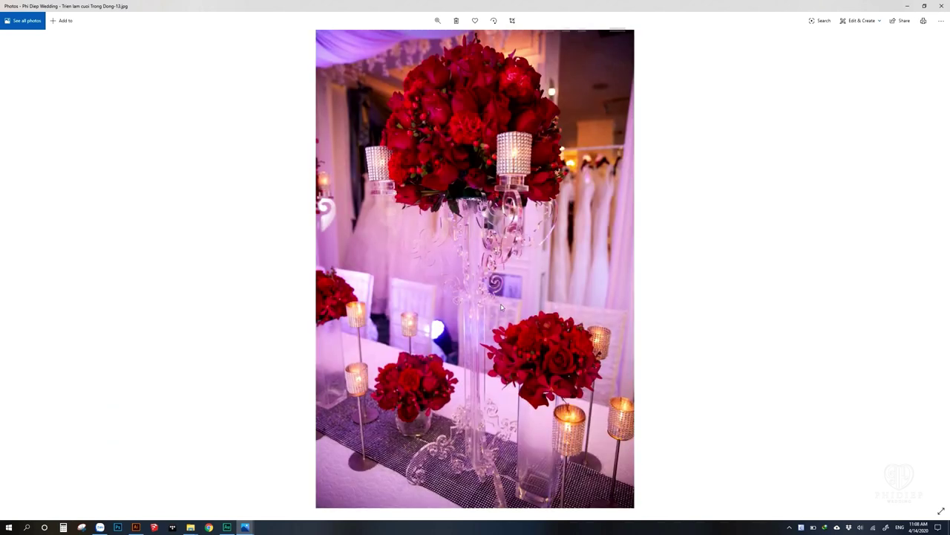
scroll(509, 306, "down", 1)
scroll(490, 319, "down", 1)
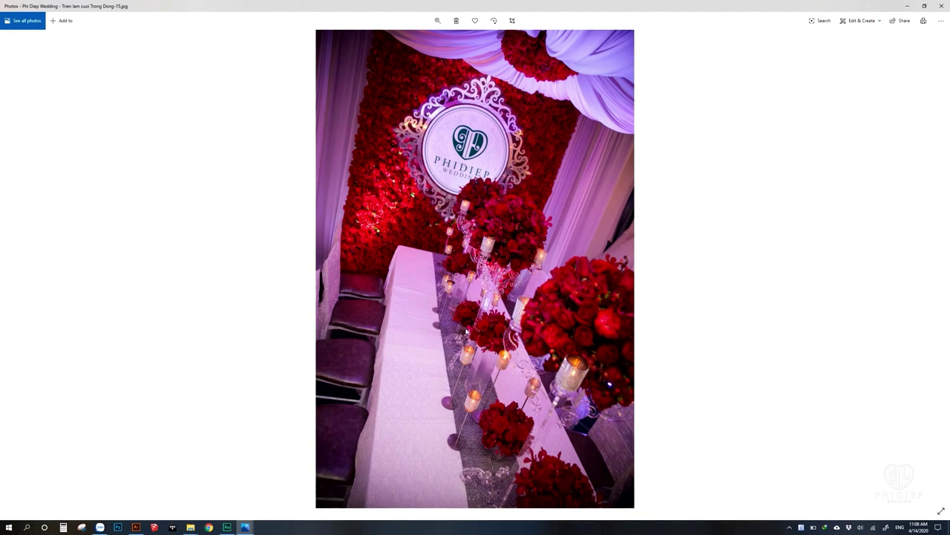
Return to Illustrator and scroll and zoom around the white-and-gold staircase arch artboard
left_click(135, 527)
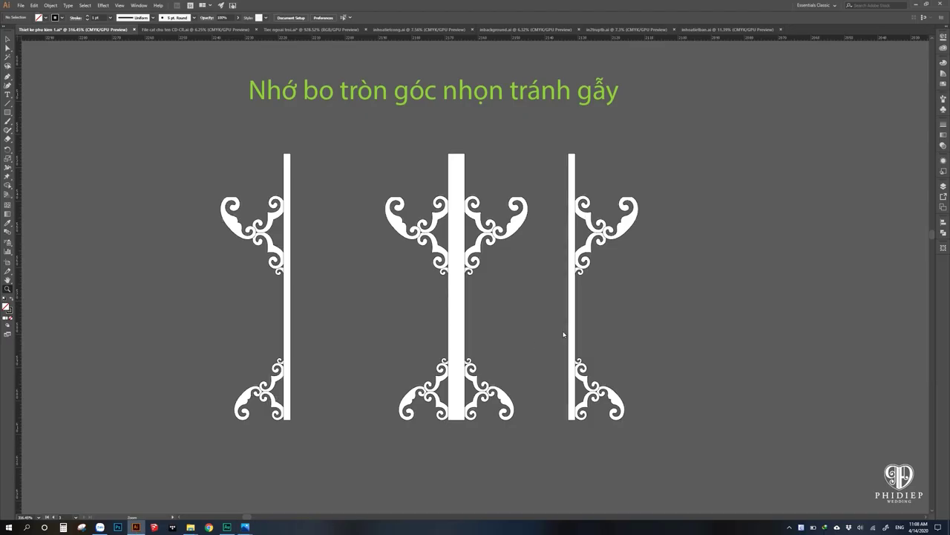
scroll(549, 406, "down", 5)
scroll(630, 408, "down", 5)
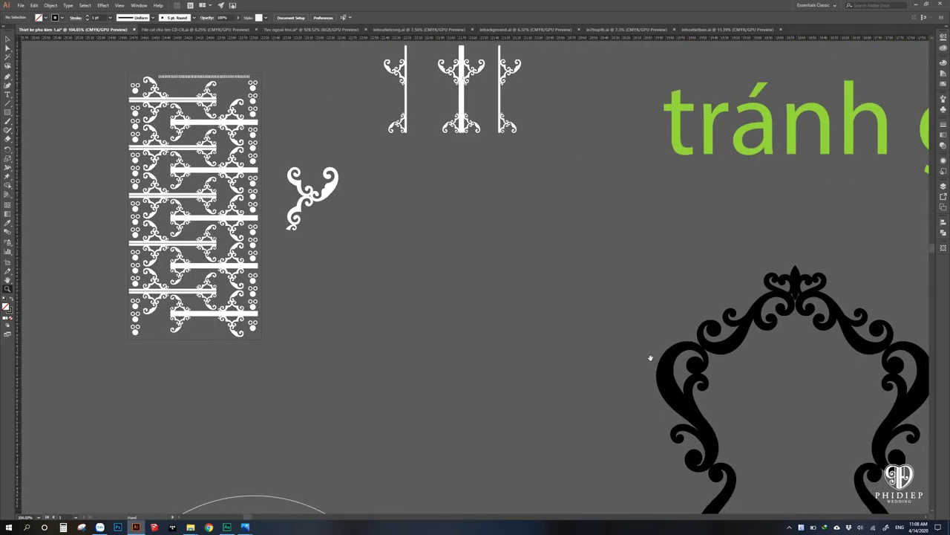
scroll(652, 356, "down", 3)
scroll(598, 414, "down", 5)
scroll(430, 219, "down", 5)
scroll(396, 138, "down", 5)
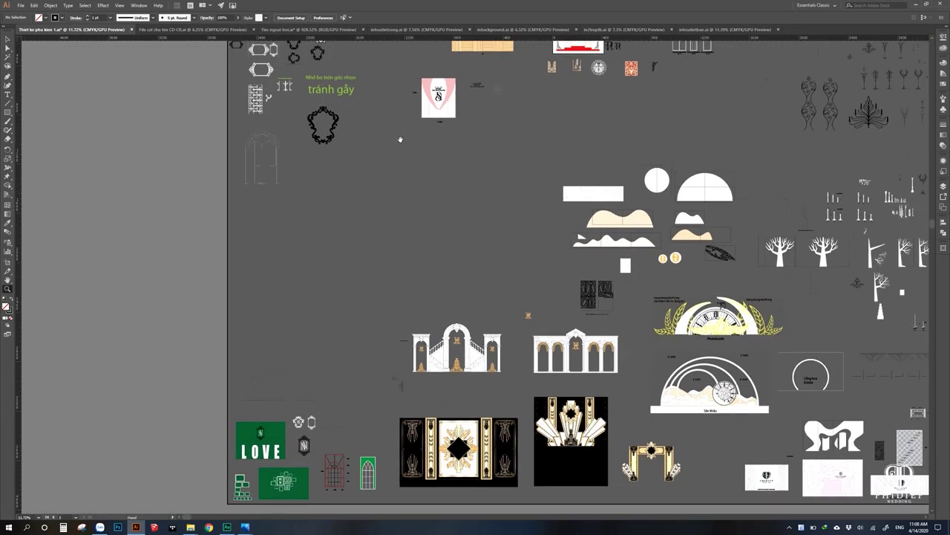
scroll(397, 138, "down", 3)
scroll(427, 339, "up", 5)
scroll(427, 339, "up", 5)
scroll(445, 334, "left", 2)
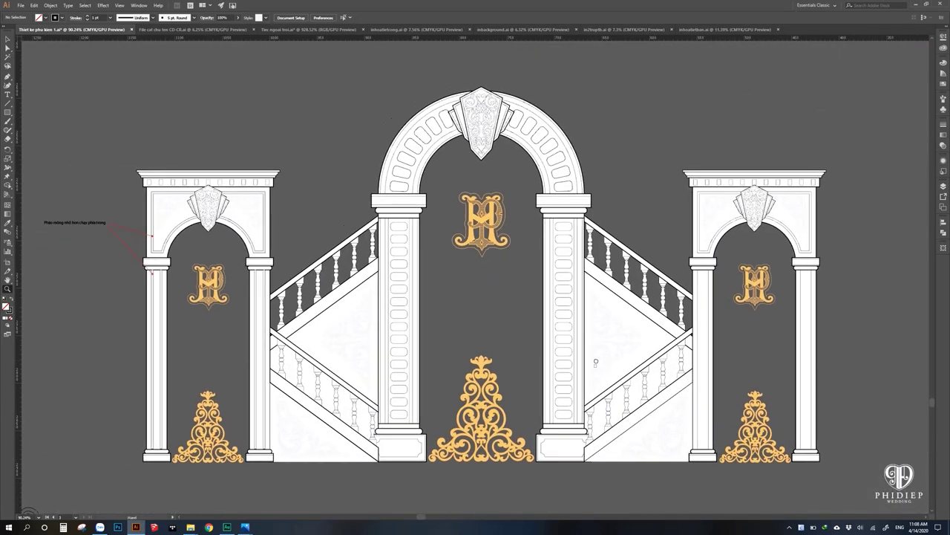
scroll(615, 330, "up", 1)
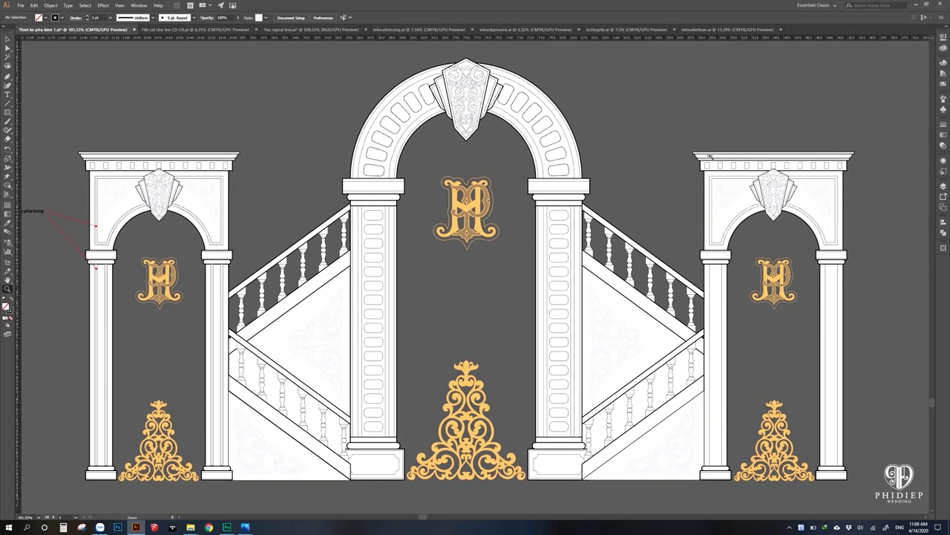
scroll(568, 281, "down", 1)
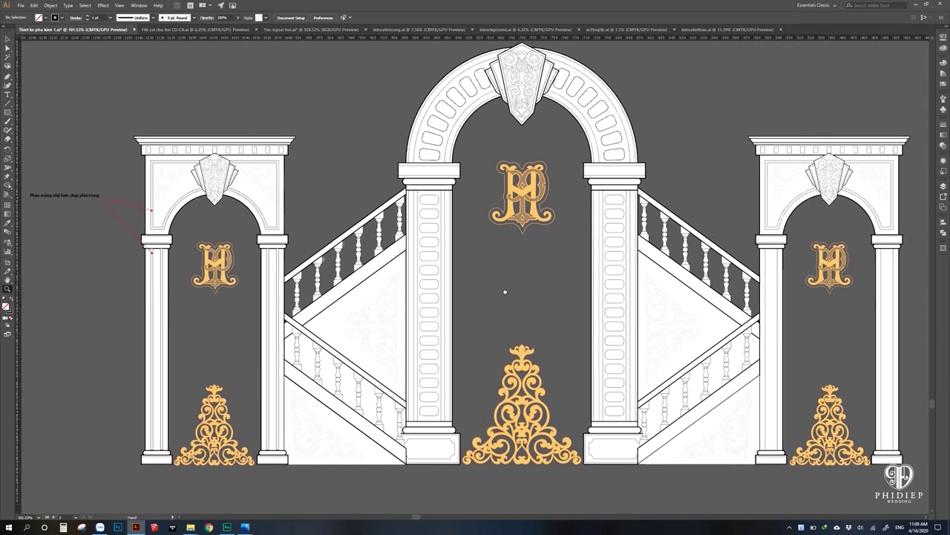
left_click_drag(255, 246, 478, 305)
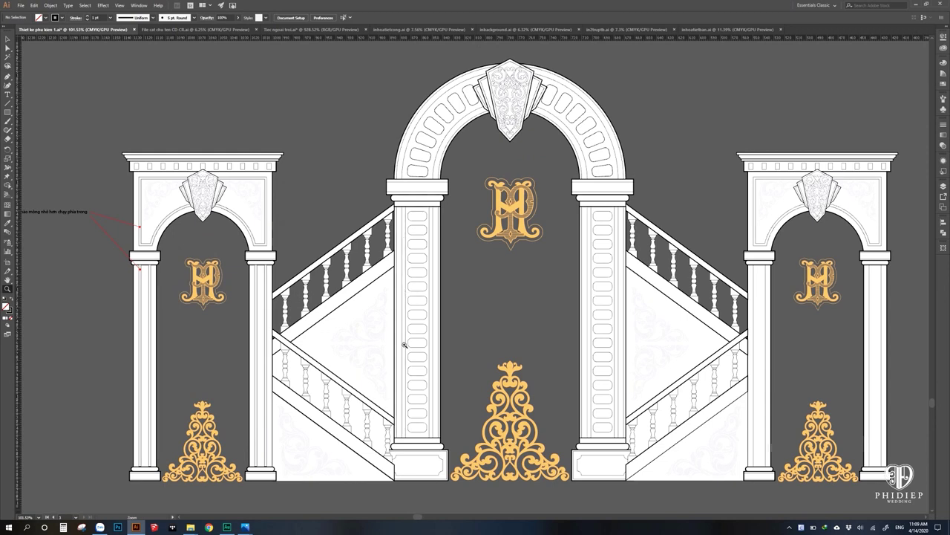
Select the arch's centre monogram group up close, then bring up the '1 Thu vien anh' photo library
key("v")
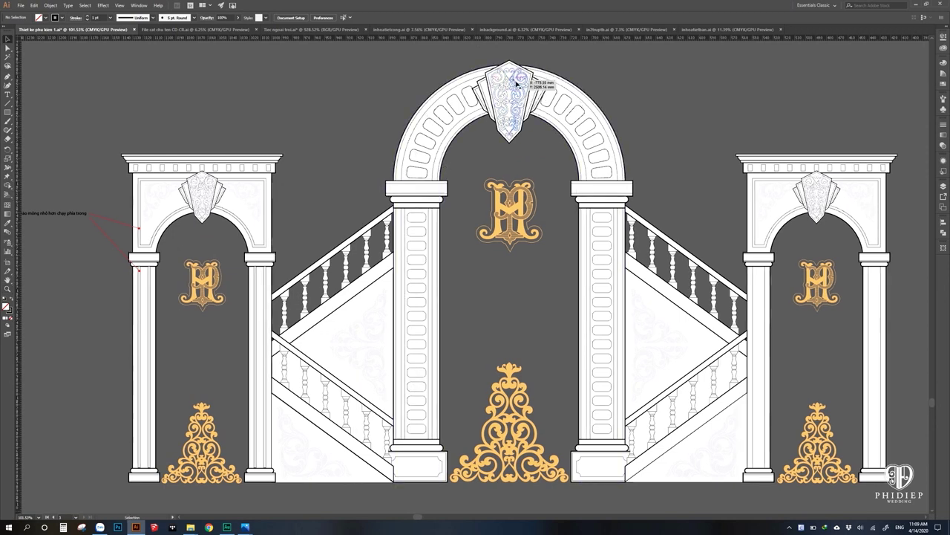
left_click_drag(753, 364, 726, 331)
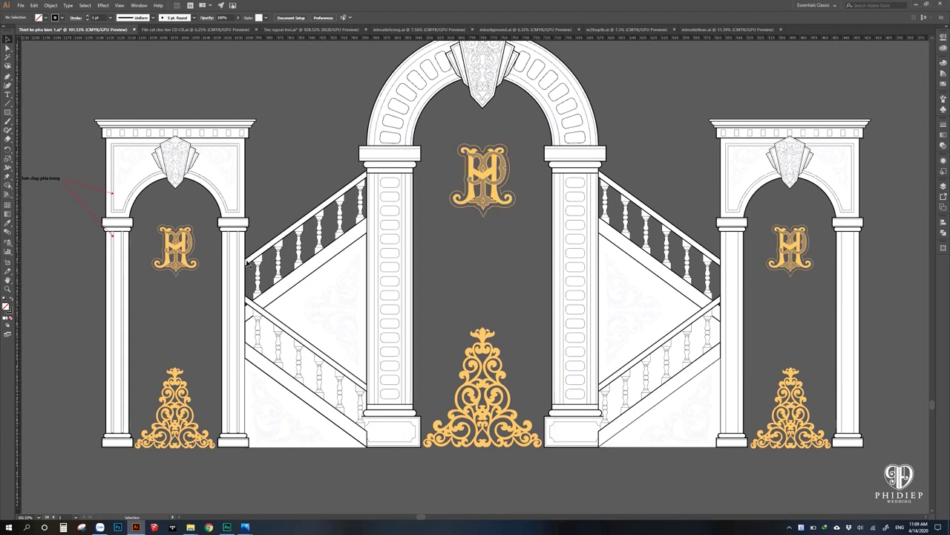
left_click_drag(466, 175, 551, 276)
key("ctrl+plus")
key("ctrl+plus")
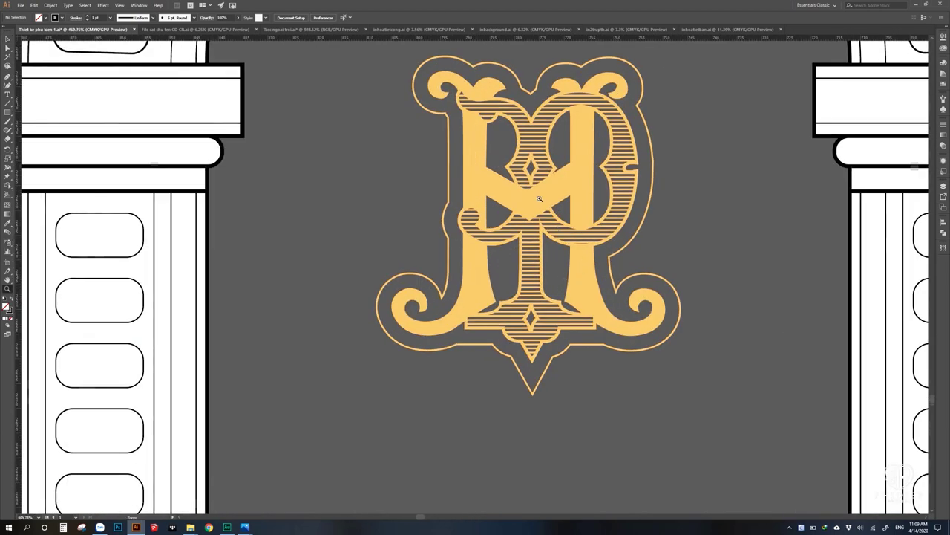
left_click(579, 252)
key("ctrl+minus")
key("ctrl+minus")
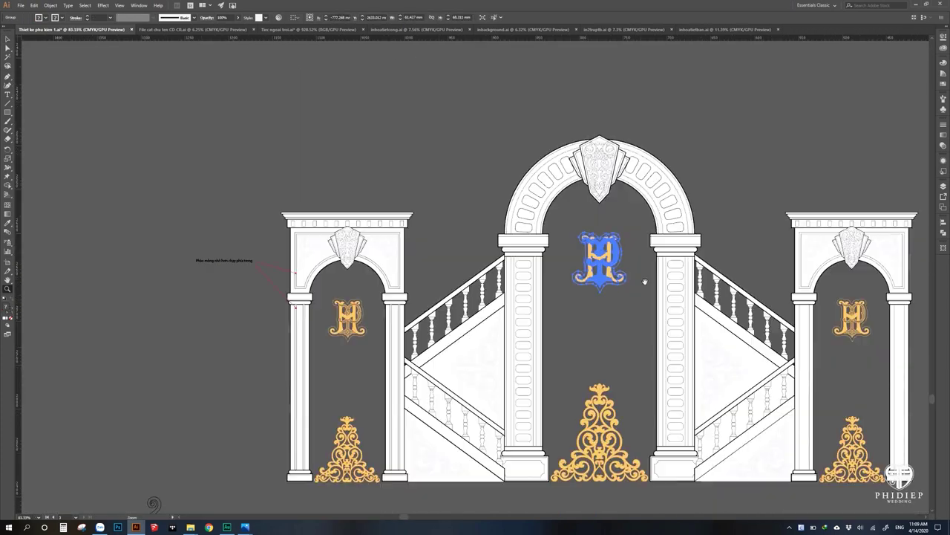
key("ctrl+minus")
key("ctrl+minus")
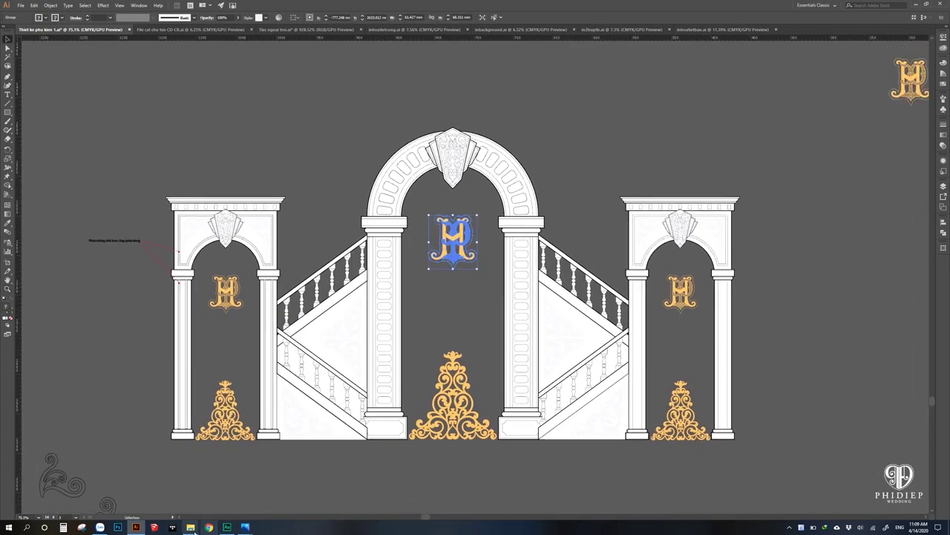
left_click(178, 502)
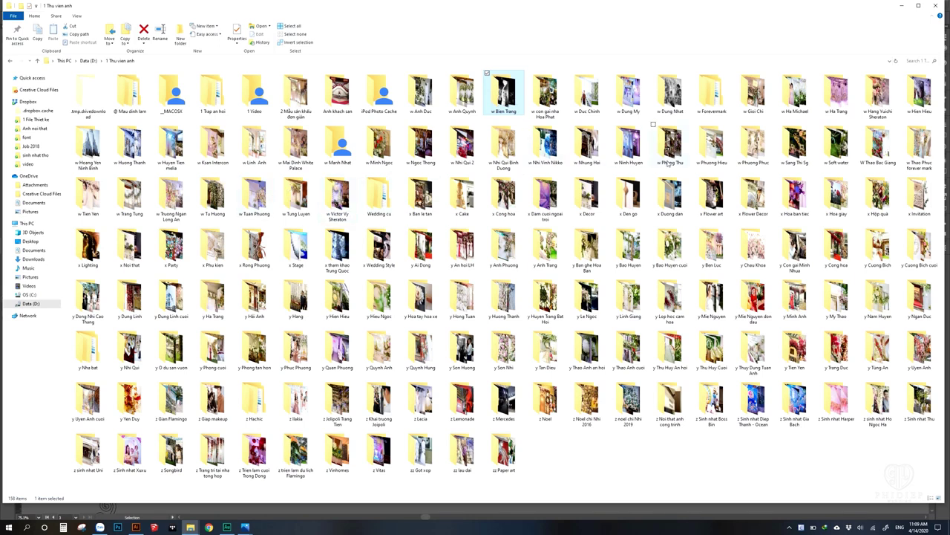
Open the 'w Phuong Hieu' client folder and view IMG_6036.jpg in Photos
left_click(701, 151)
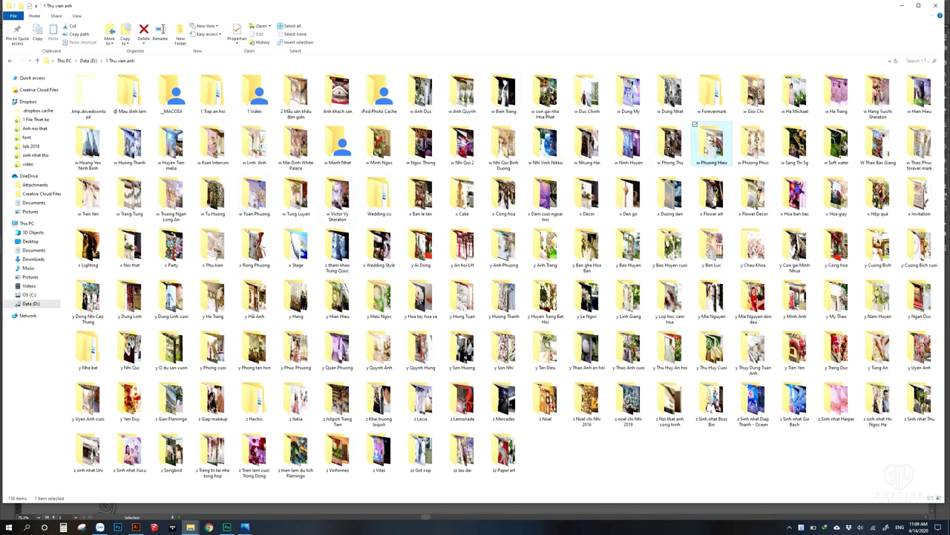
double_click(705, 151)
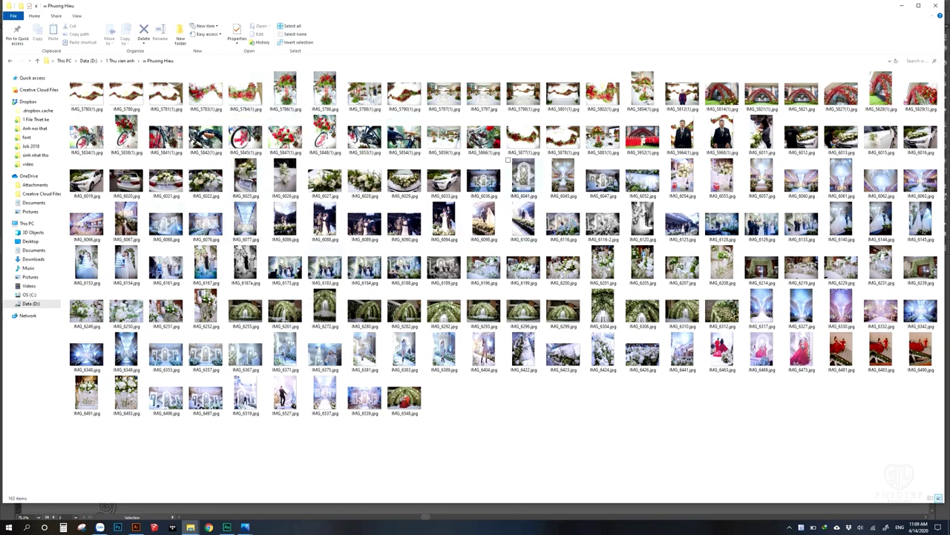
double_click(483, 180)
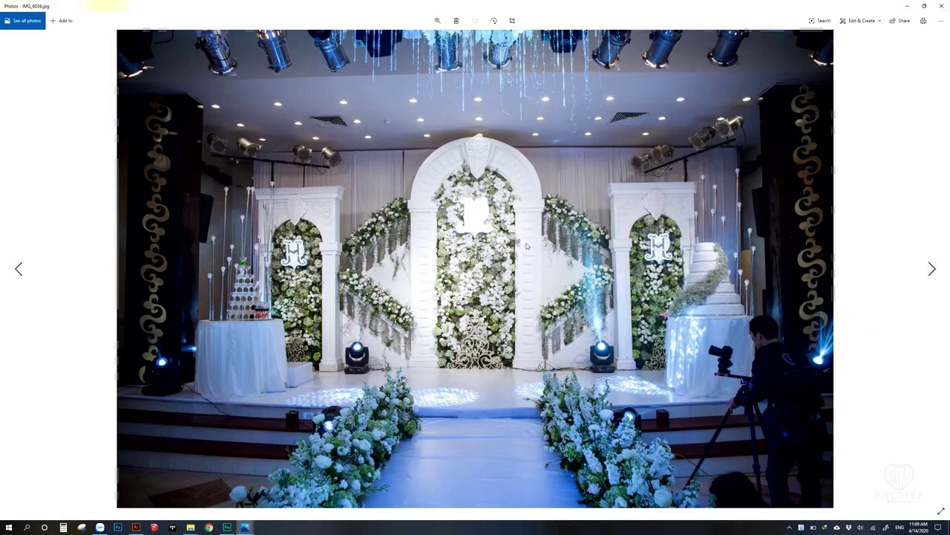
Zoom the stage photo in Photos into its central floral arch
left_click(437, 20)
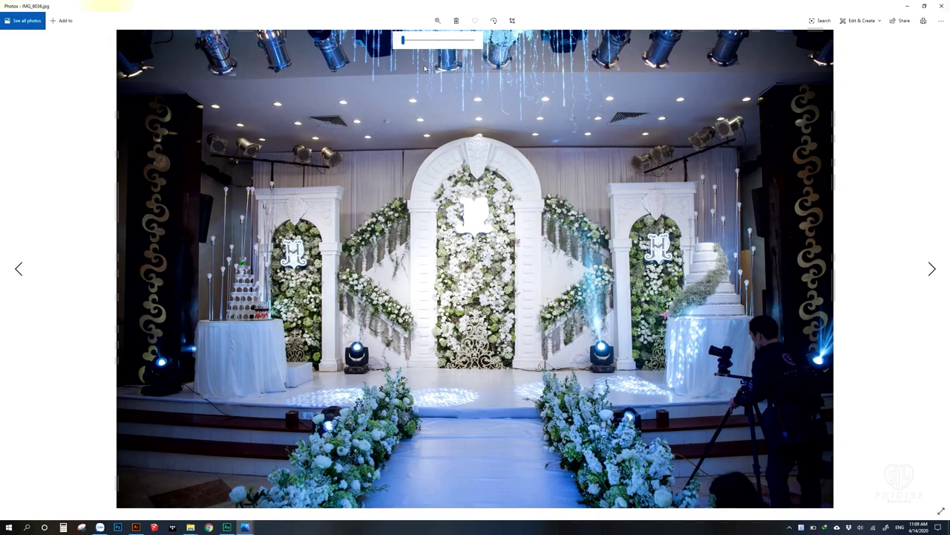
left_click_drag(404, 40, 435, 41)
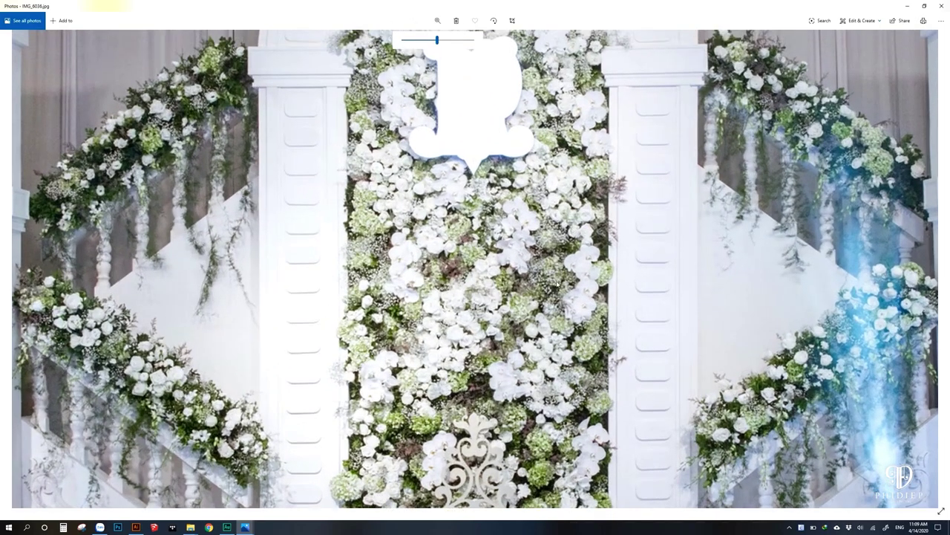
left_click_drag(551, 112, 551, 326)
scroll(552, 327, "down", 1)
scroll(564, 319, "down", 1)
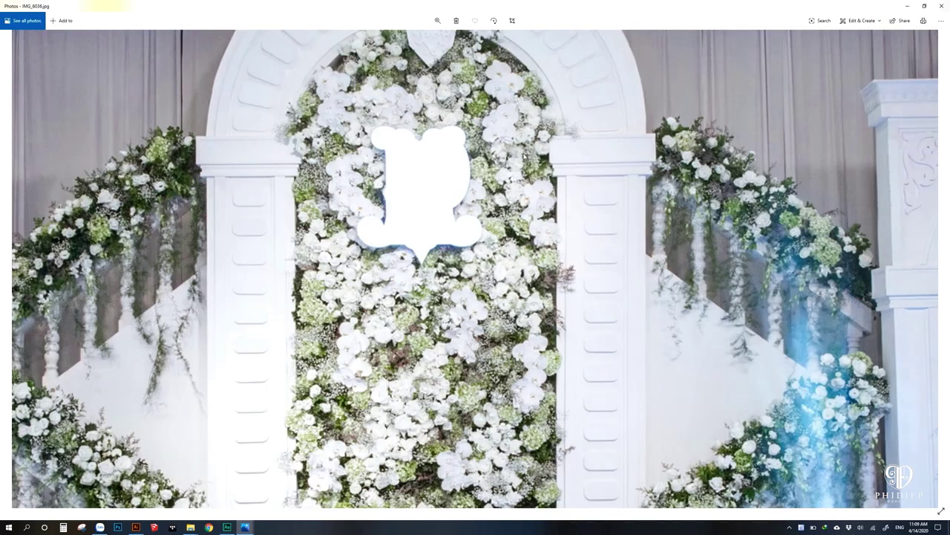
scroll(580, 312, "down", 2)
scroll(588, 308, "down", 2)
Pan around the enlarged stage photo, then return to the Illustrator arch drawing
scroll(639, 230, "left", 2)
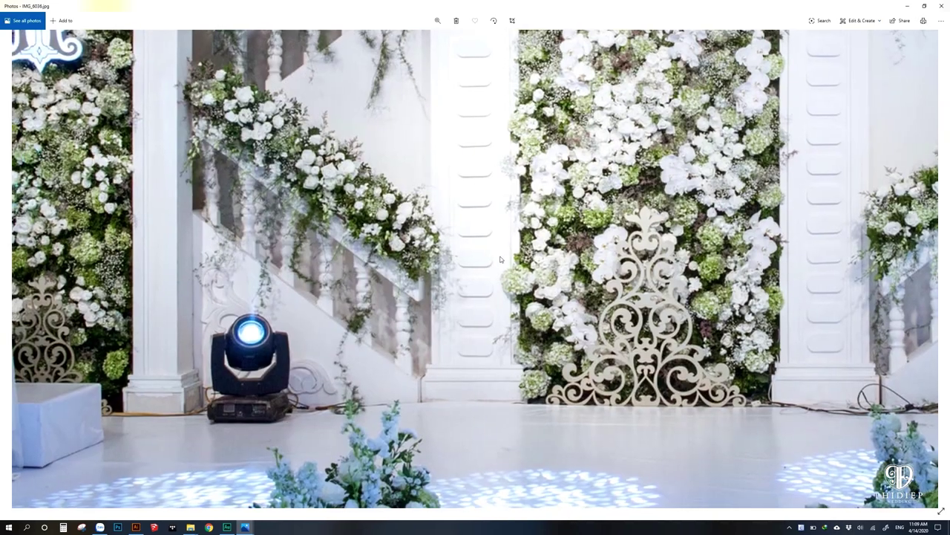
scroll(580, 275, "up", 2)
scroll(520, 312, "up", 2)
scroll(460, 301, "up", 1)
scroll(393, 253, "up", 1)
scroll(393, 253, "left", 1)
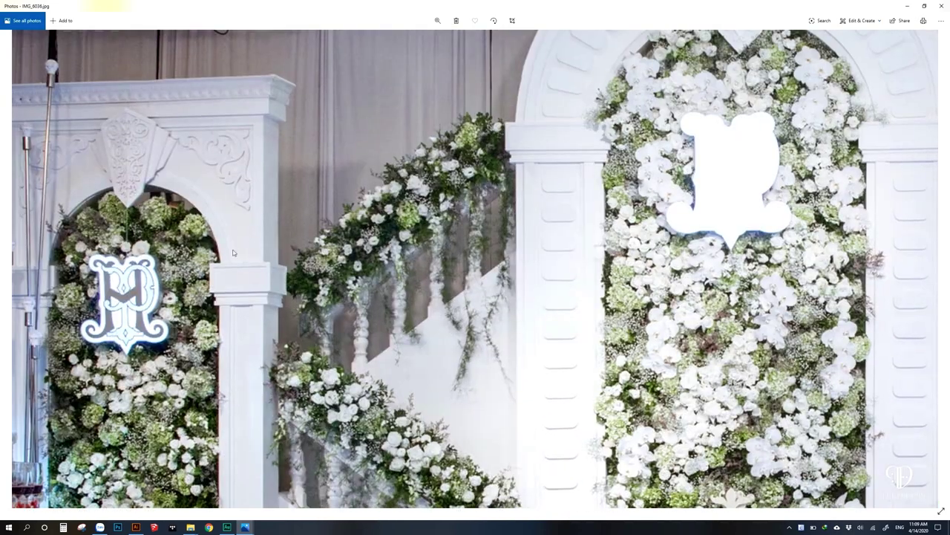
scroll(356, 193, "left", 3)
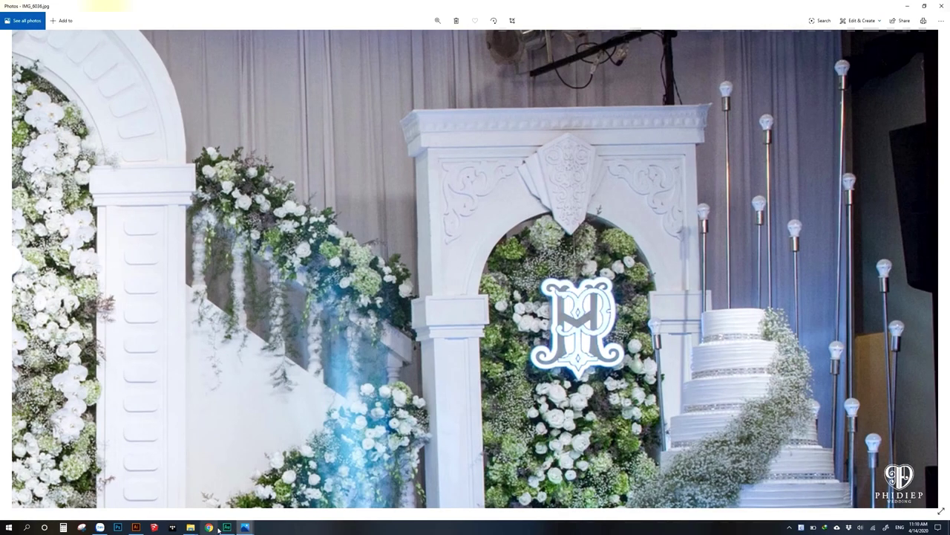
left_click(136, 527)
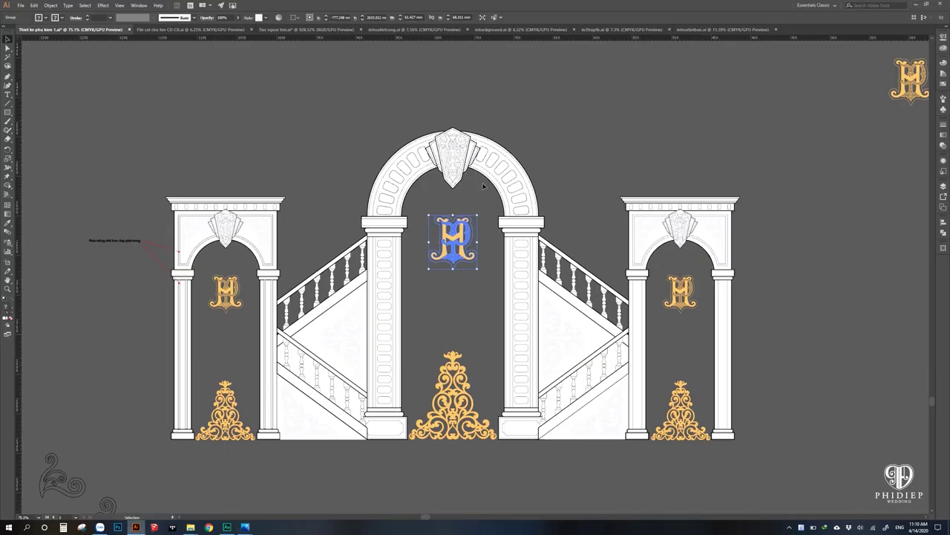
Zoom in on the Illustrator central arch and pan to its bottom edge, then return to the stage photo
left_click(658, 191)
scroll(658, 191, "up", 3)
left_click_drag(653, 228, 704, 166)
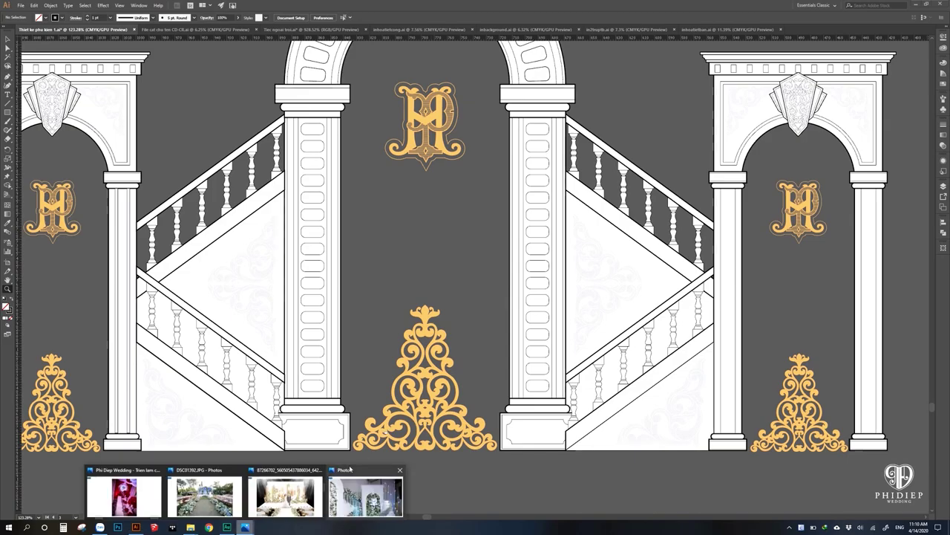
left_click(366, 490)
scroll(696, 213, "up", 2)
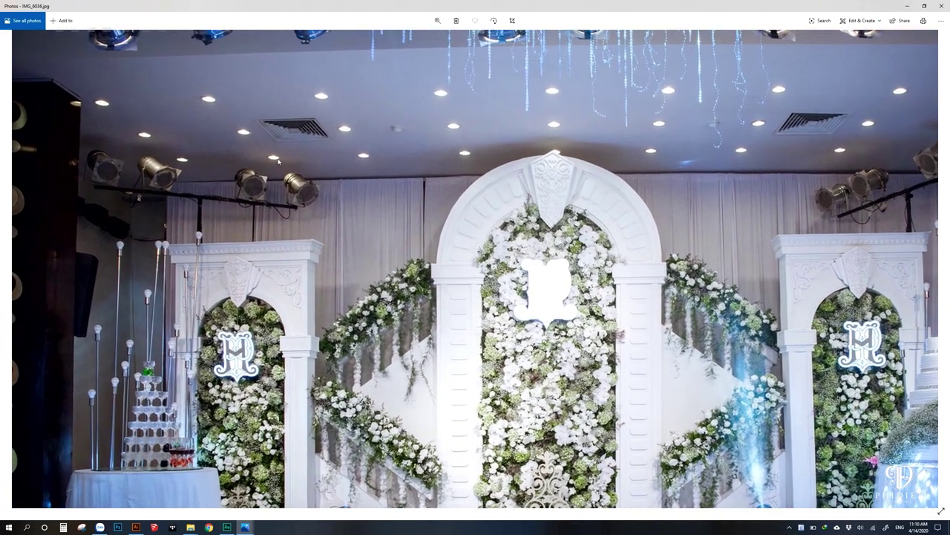
Pan across the zoomed stage photo between the cake, ceiling lights and champagne tower
left_click_drag(669, 155, 477, 171)
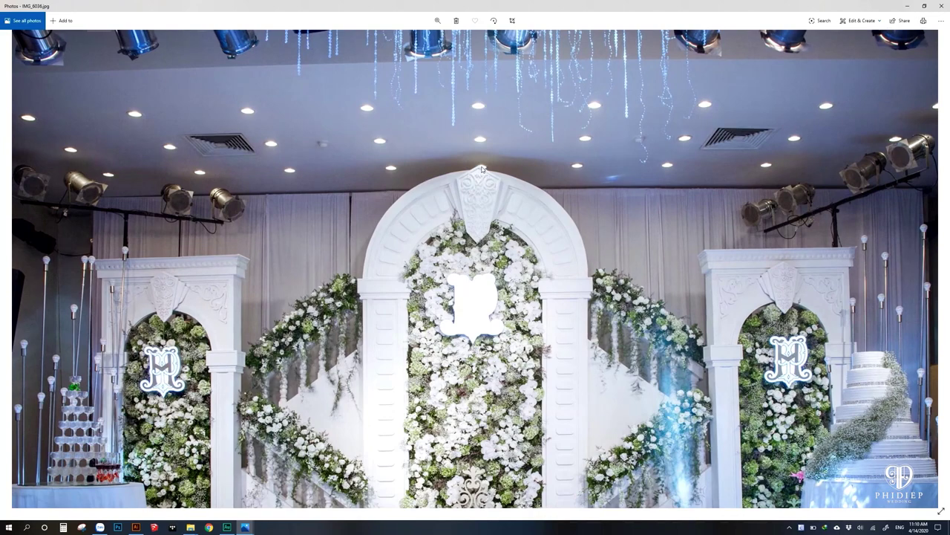
mouse_move(703, 214)
left_mouse_down()
mouse_move(580, 197)
mouse_move(303, 294)
mouse_move(407, 238)
left_mouse_up()
left_click_drag(728, 214, 320, 192)
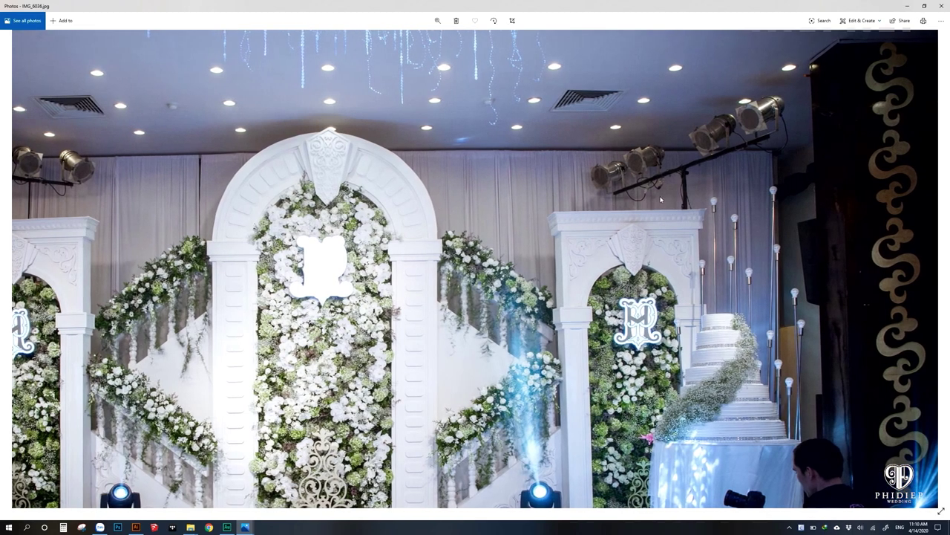
mouse_move(245, 235)
left_mouse_down()
mouse_move(503, 234)
mouse_move(328, 234)
left_mouse_up()
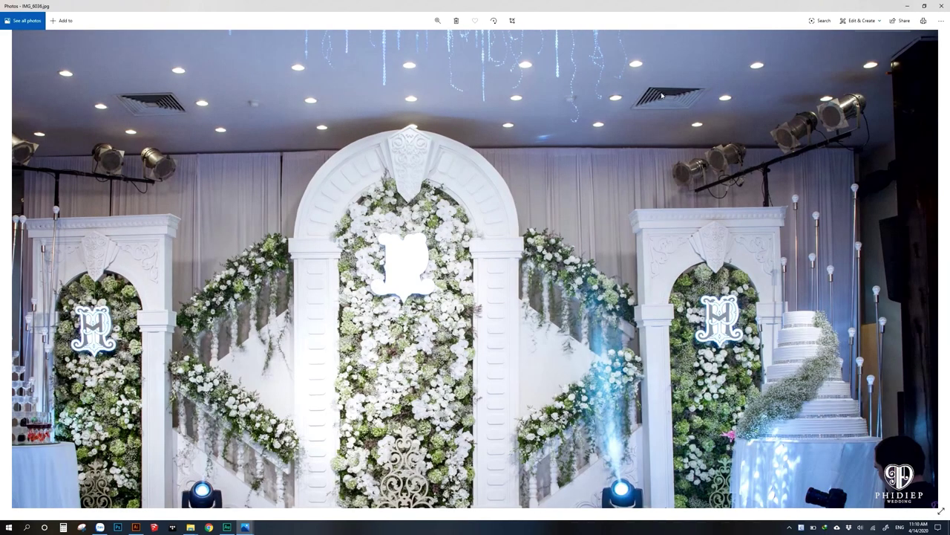
scroll(820, 356, "down", 3)
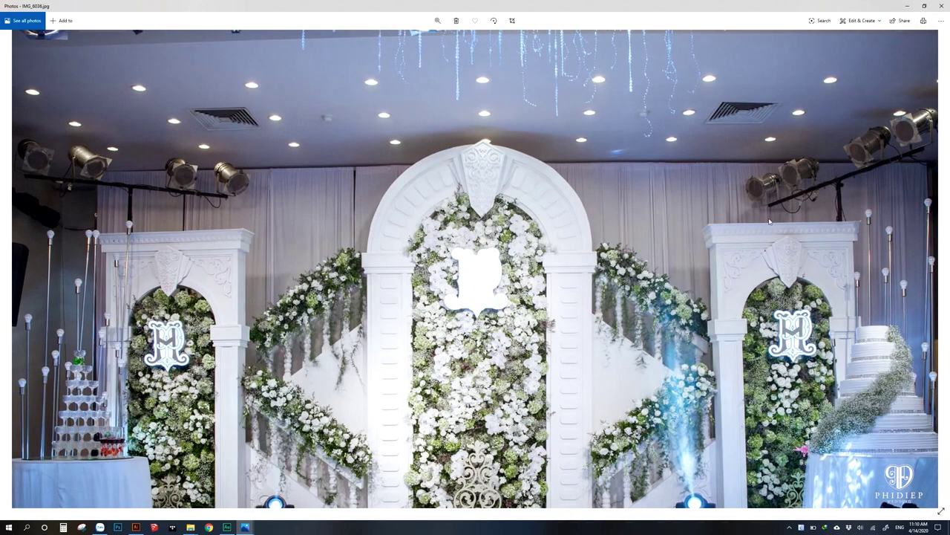
Sweep the photo left and right again until the whole stage is visible
left_click_drag(656, 132, 521, 132)
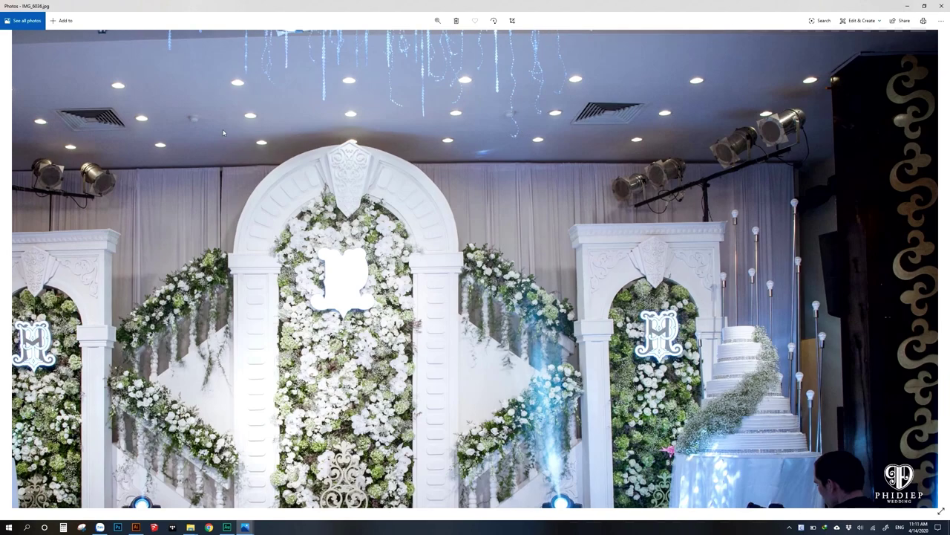
left_click_drag(223, 132, 451, 116)
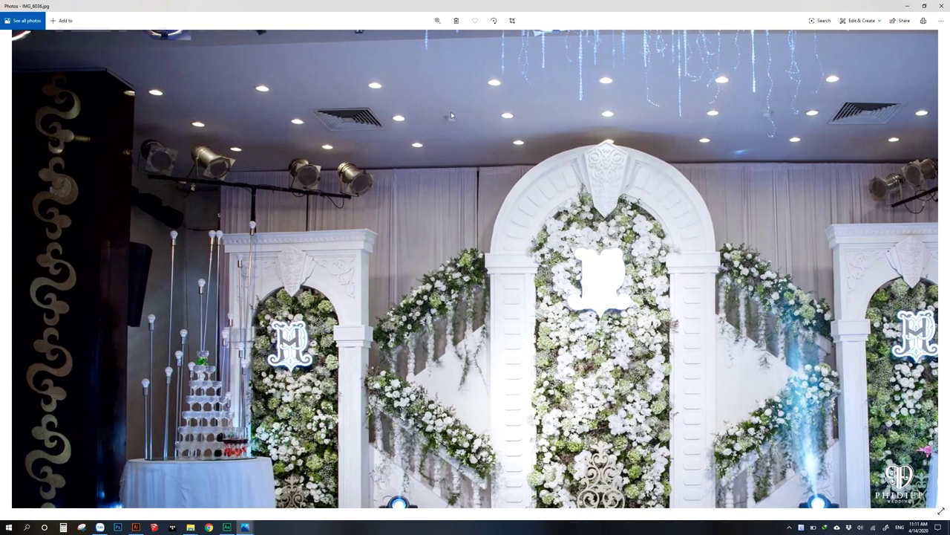
left_click_drag(539, 105, 261, 112)
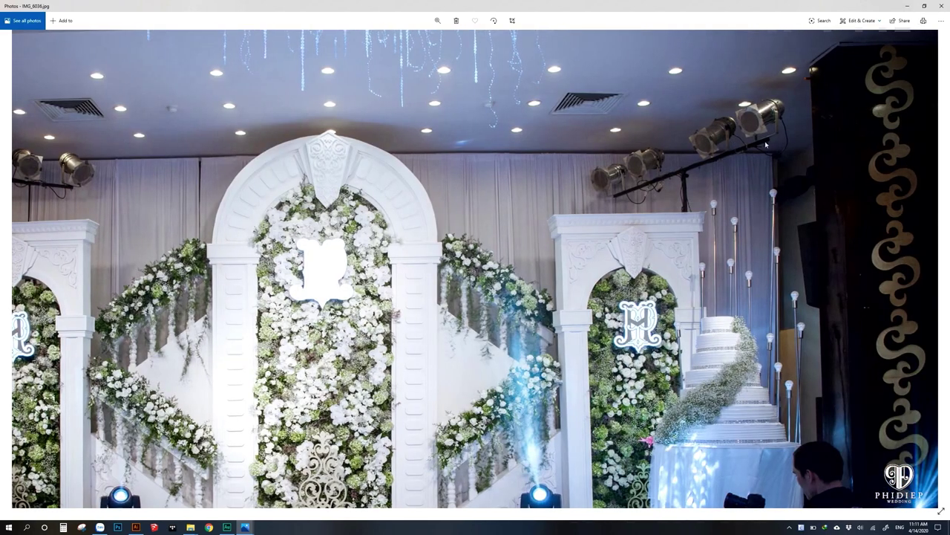
left_click_drag(136, 185, 366, 272)
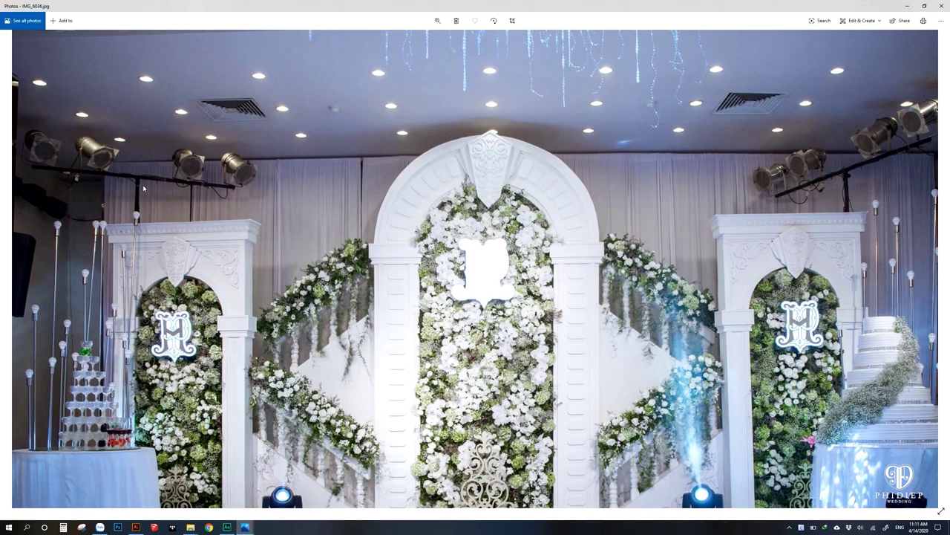
left_click_drag(725, 226, 580, 228)
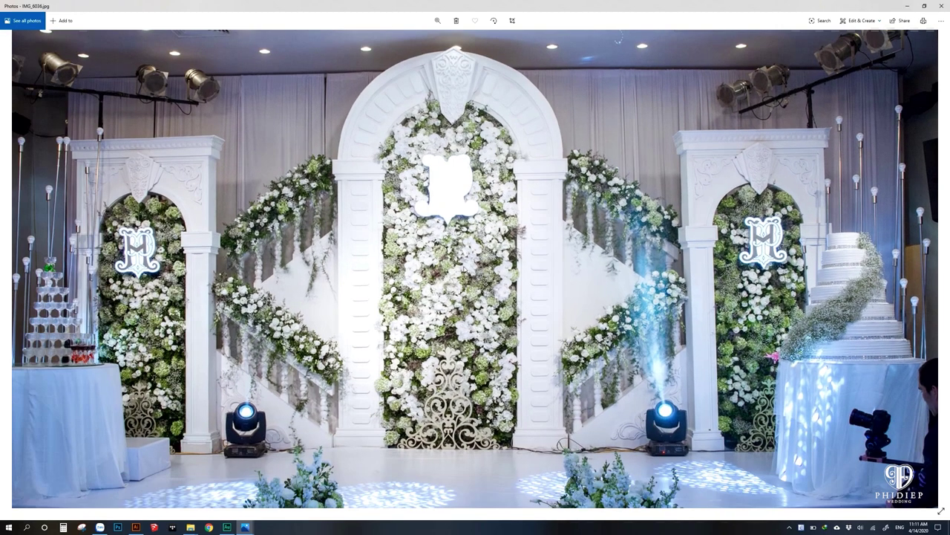
mouse_move(686, 185)
left_mouse_down()
mouse_move(579, 40)
mouse_move(577, 273)
left_mouse_up()
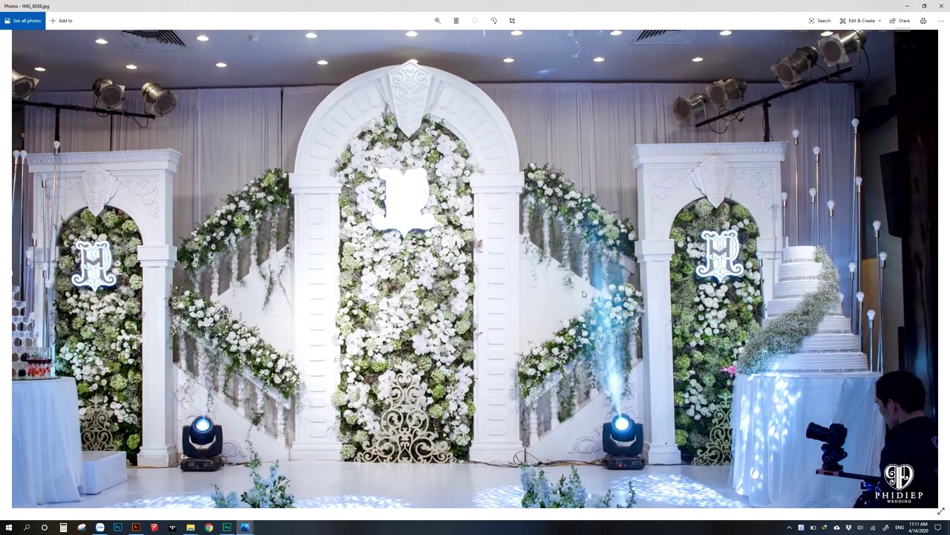
Zoom the photo in on the centre arch, then zoom into Illustrator's central arch drawing
left_click(437, 20)
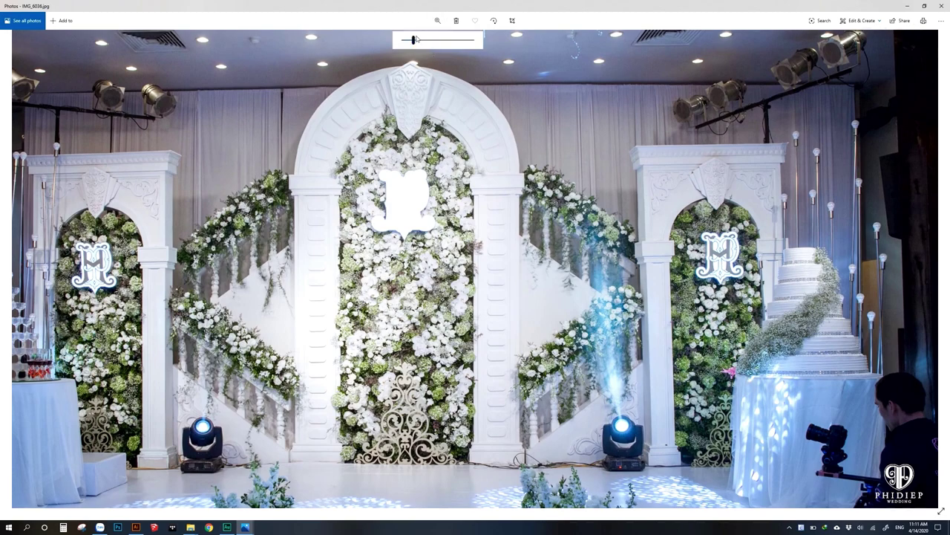
left_click_drag(416, 39, 427, 40)
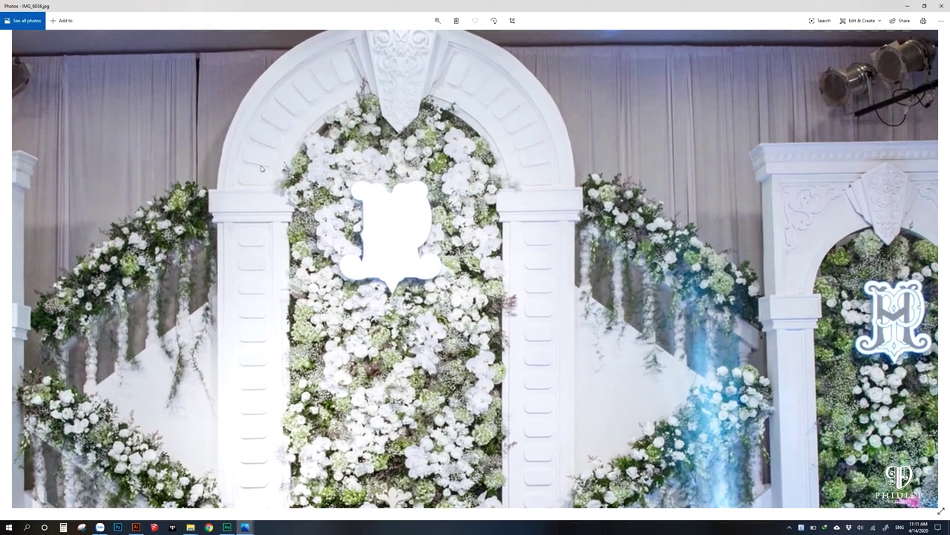
left_click(136, 527)
left_click(454, 198)
Zoom Illustrator out to the full arch artboard and back in on the central arch, then return to the photo
scroll(489, 258, "up", 2)
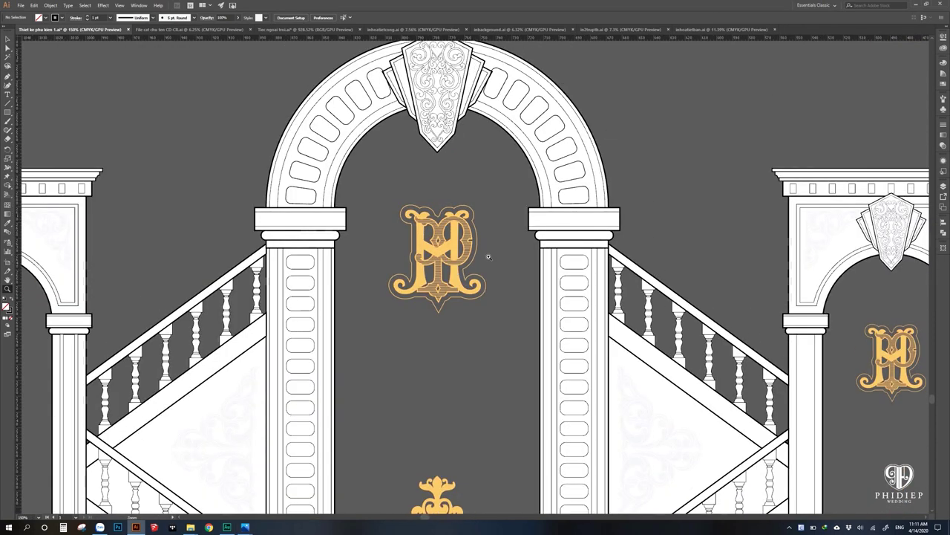
scroll(489, 258, "down", 3)
scroll(489, 257, "down", 3)
scroll(490, 257, "down", 3)
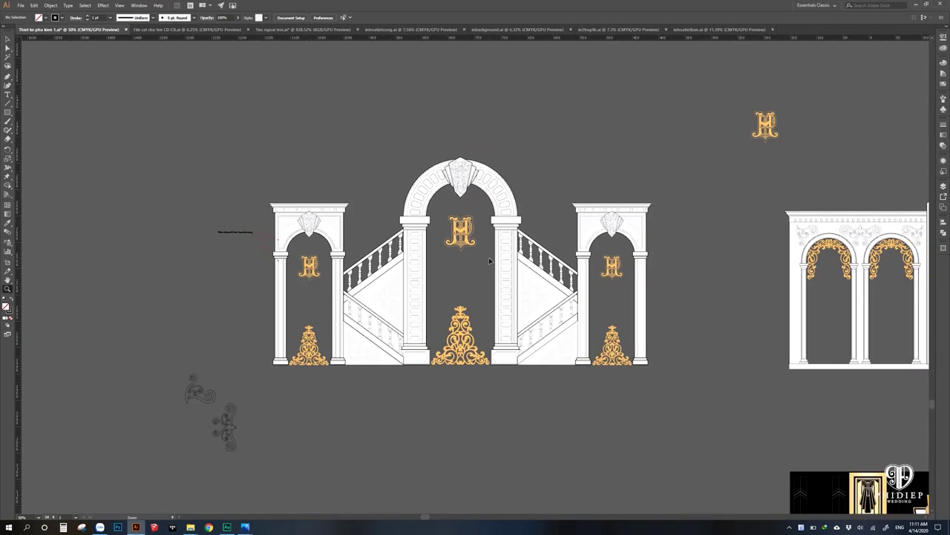
scroll(497, 297, "up", 3)
scroll(507, 350, "up", 1)
scroll(568, 334, "up", 3)
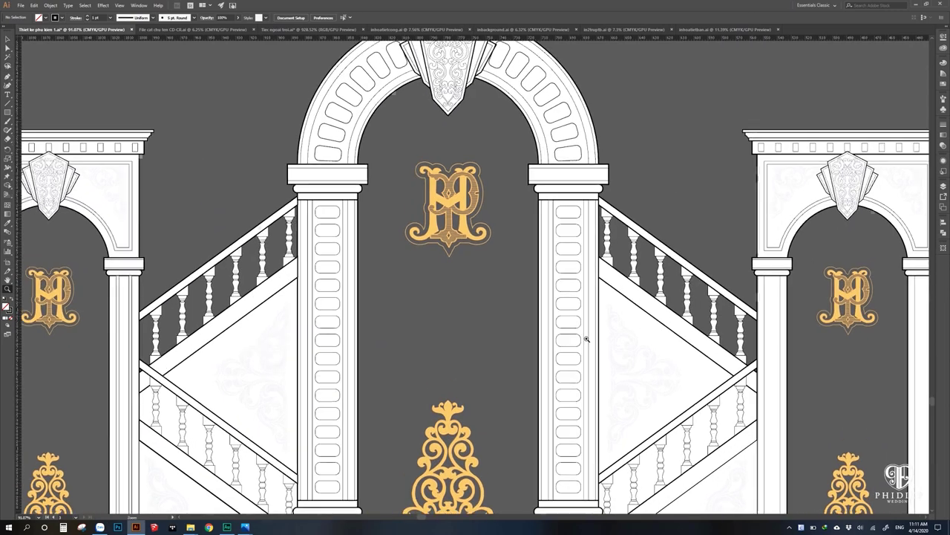
scroll(586, 312, "up", 1)
scroll(519, 371, "down", 2)
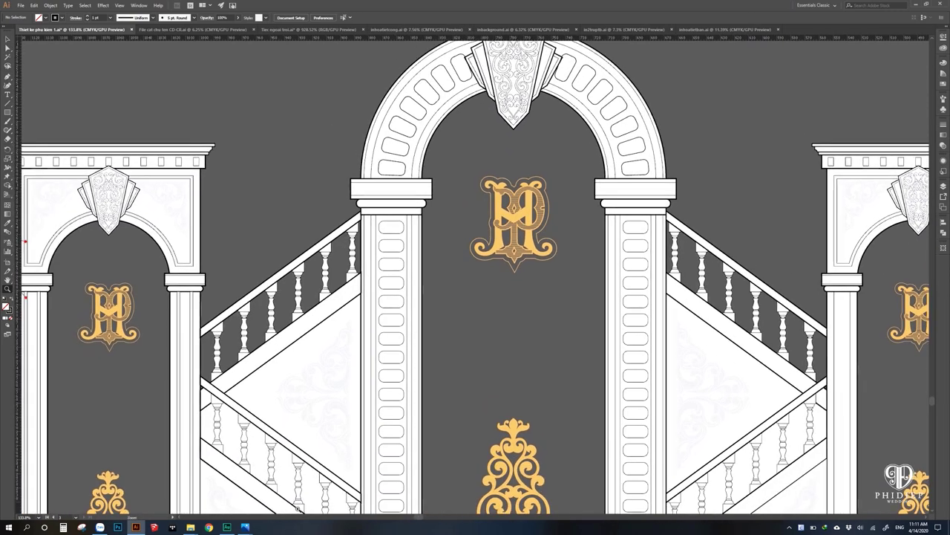
left_click(365, 494)
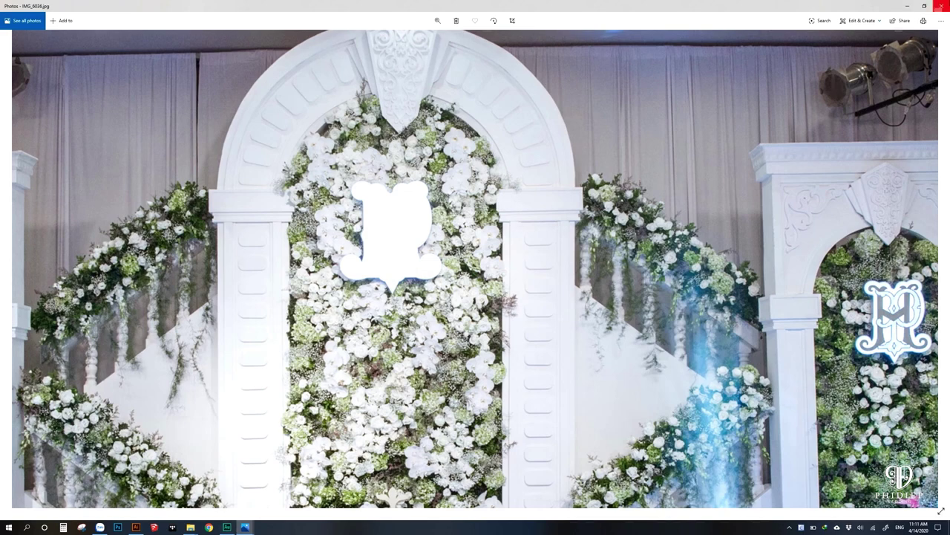
Open IMG_6041 from the wedding photos folder and advance two photos to the stage shot
left_click(941, 6)
mouse_move(190, 526)
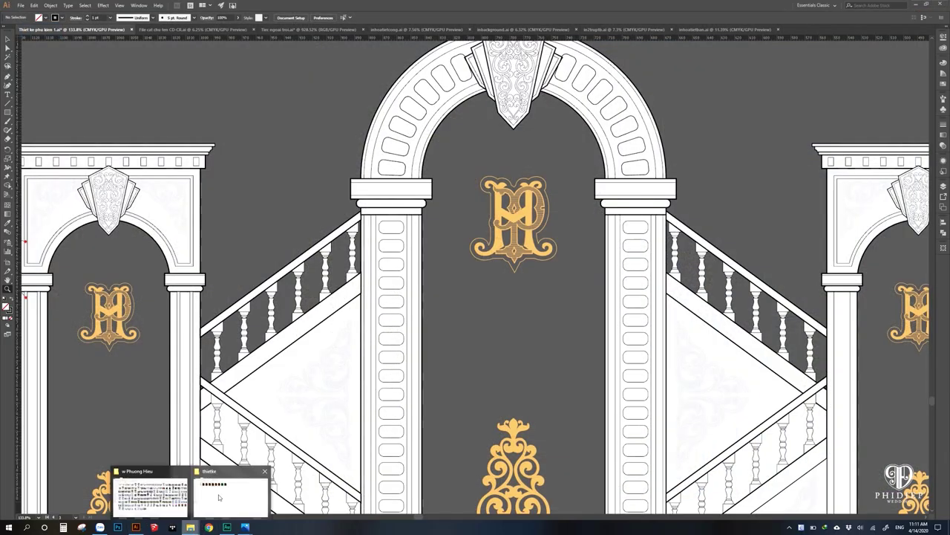
left_click(221, 490)
left_click(518, 186)
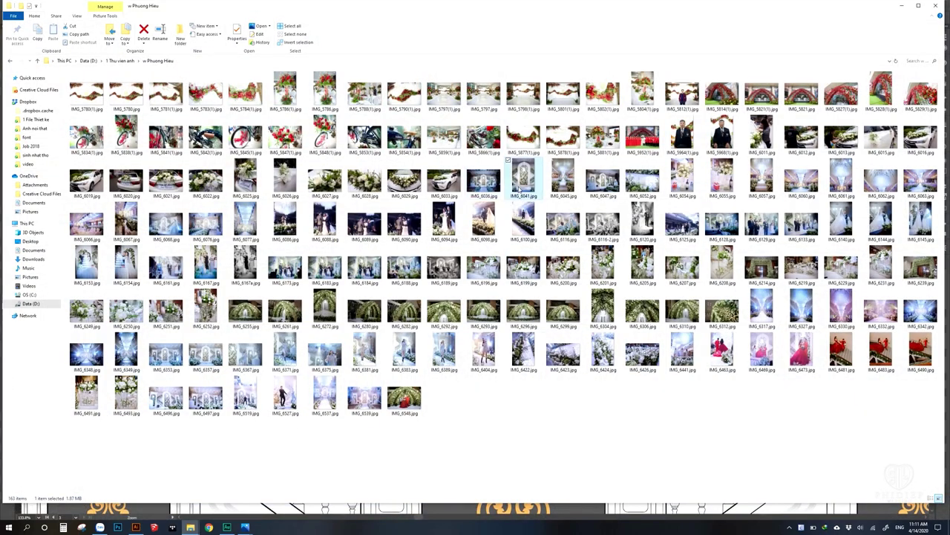
double_click(519, 185)
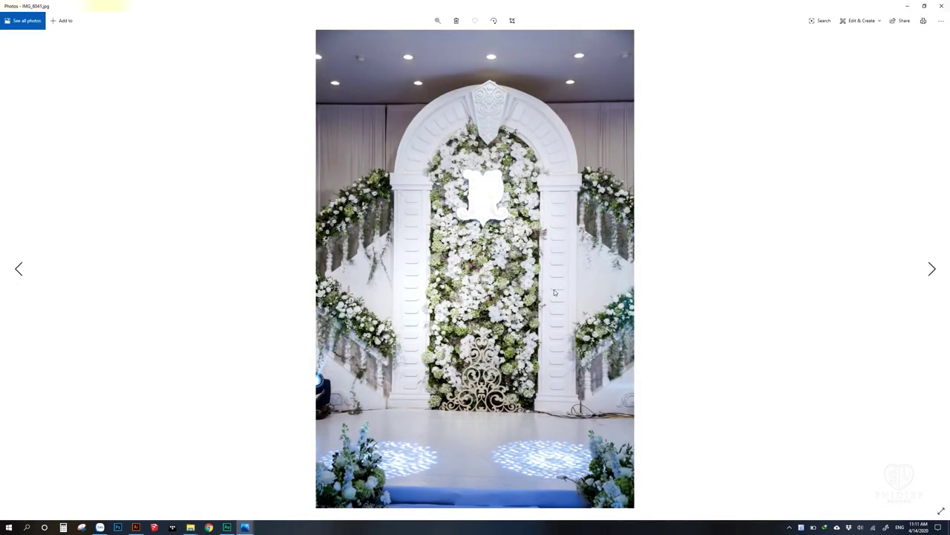
key("Right")
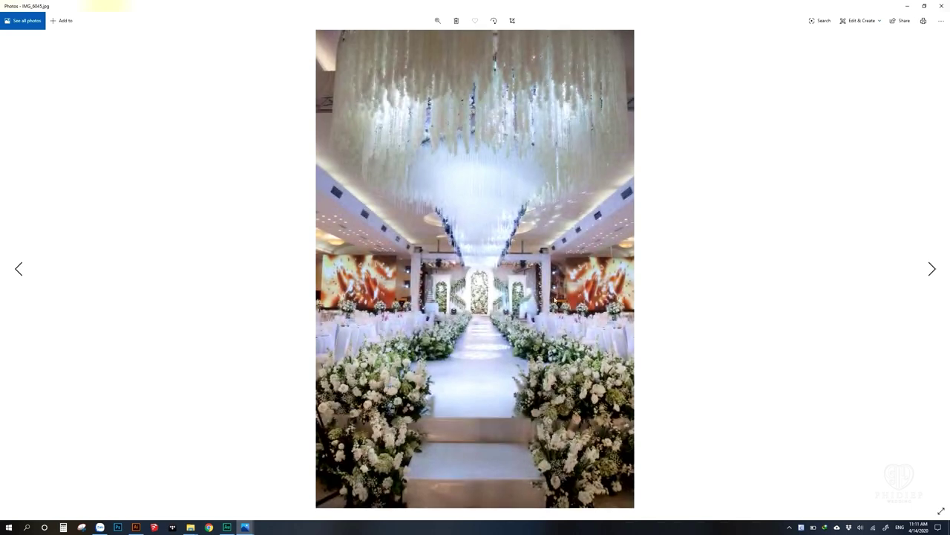
key("Right")
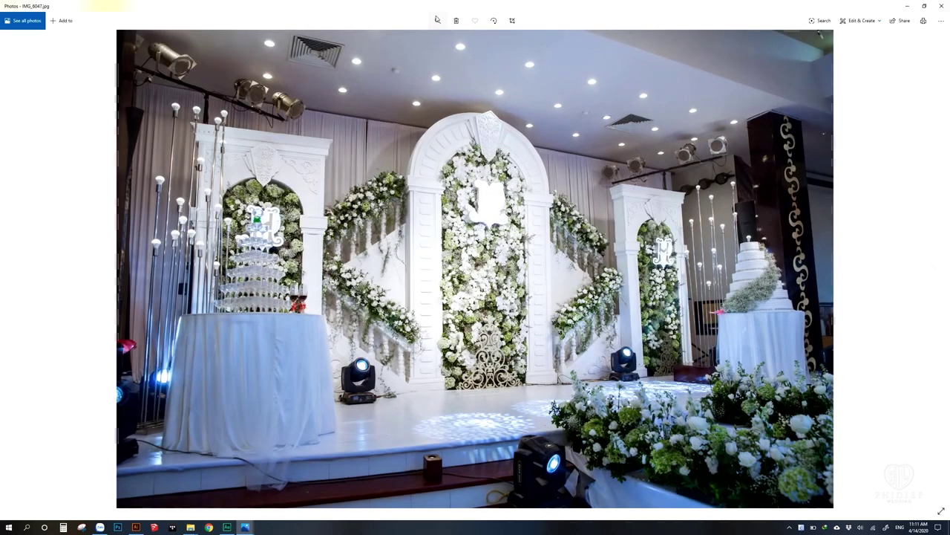
Zoom into the stage photo and pan from the central and left arches to the right monogram arch
left_click(437, 20)
left_click_drag(403, 39, 423, 39)
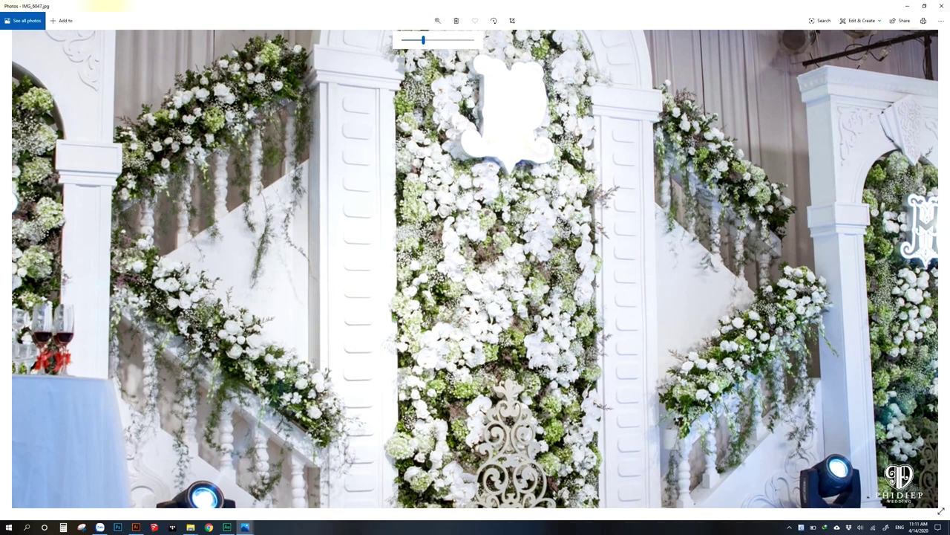
left_click_drag(429, 178, 476, 364)
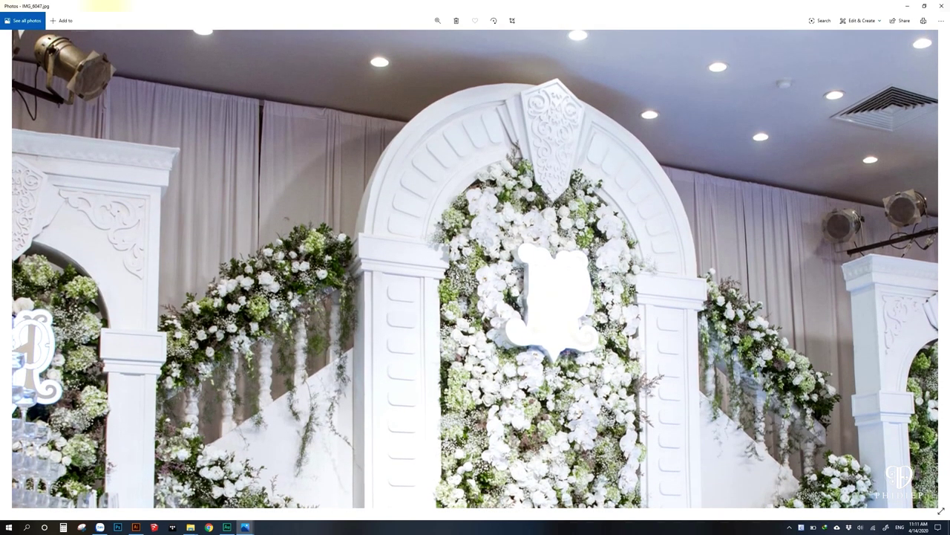
left_click_drag(241, 298, 369, 243)
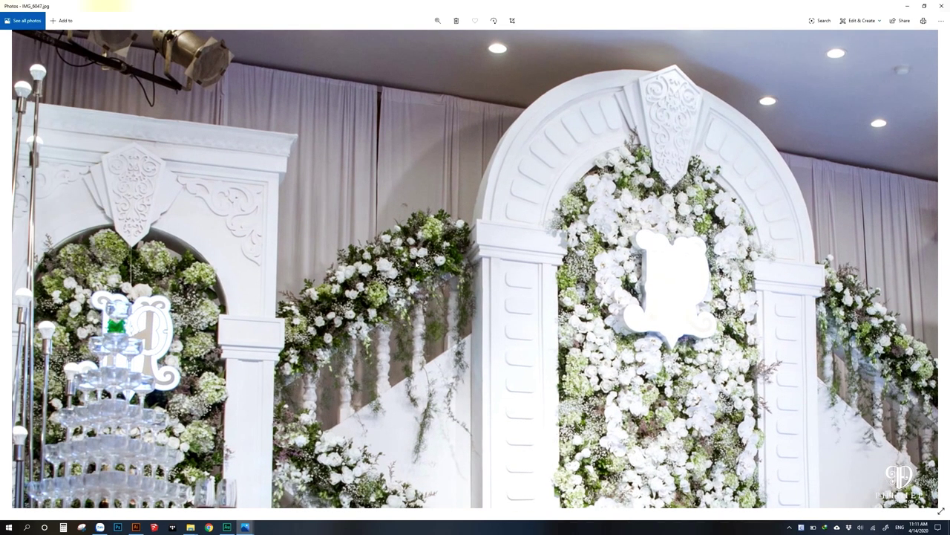
left_click_drag(300, 262, 530, 292)
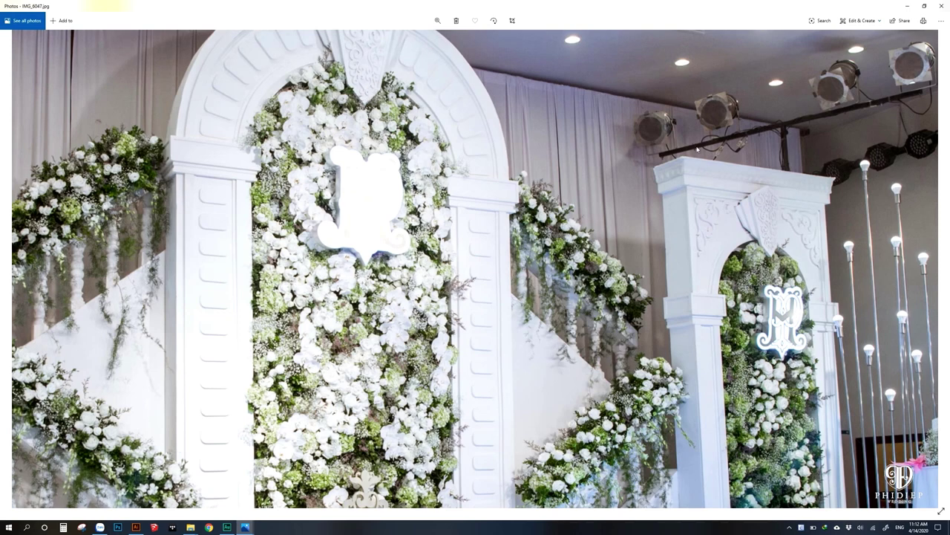
left_click(438, 21)
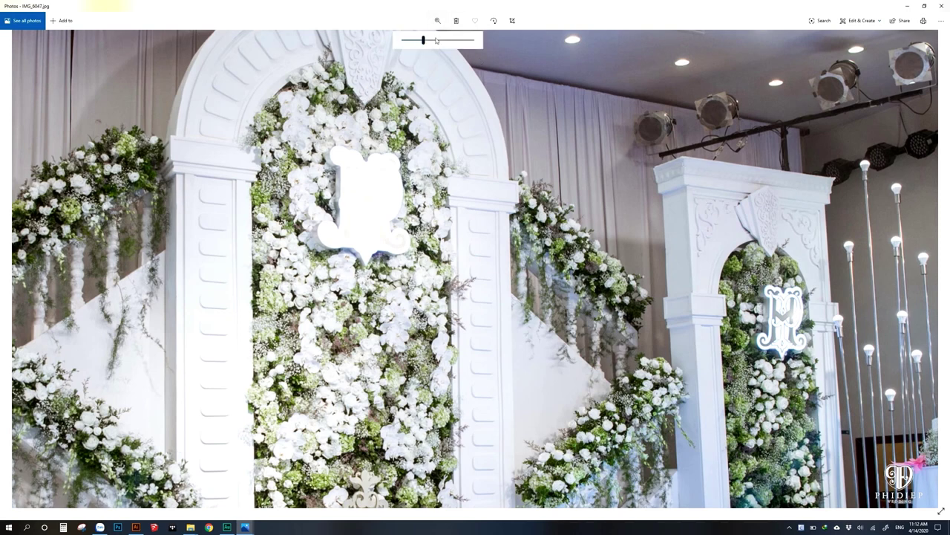
left_click_drag(425, 40, 441, 41)
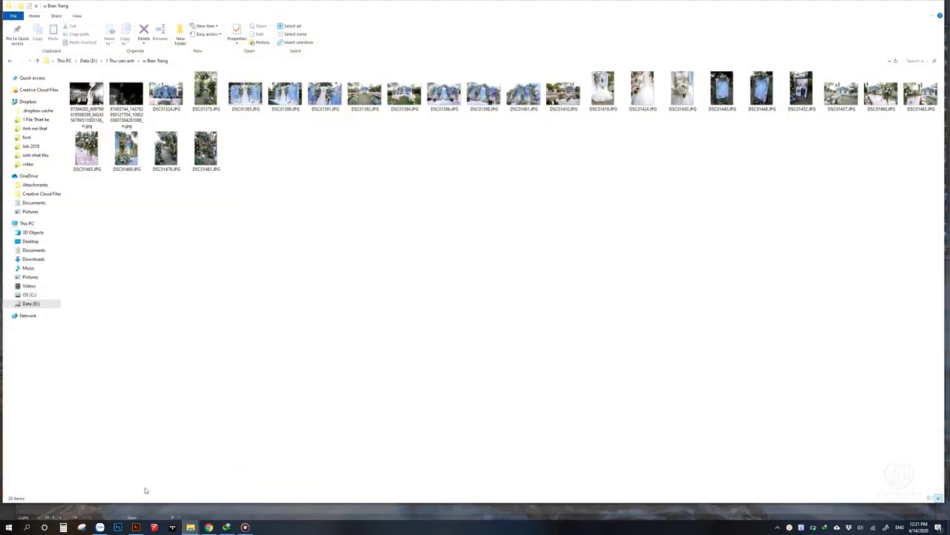
Open DSC01324.JPG in Photos and advance to DSC01375.JPG
double_click(165, 92)
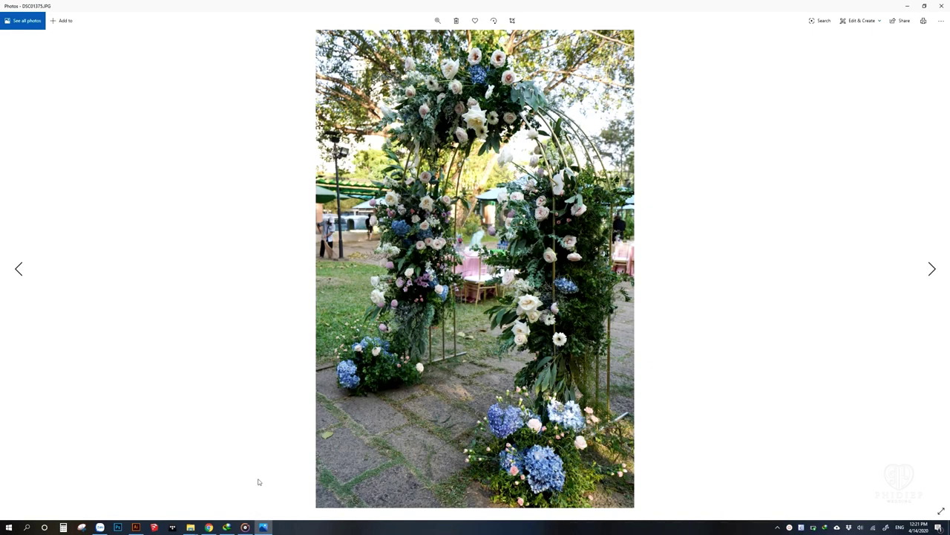
key("Right")
Zoom into Illustrator's blue floral arch-panel artboards, then return to the w Bien Trang folder
left_click(136, 527)
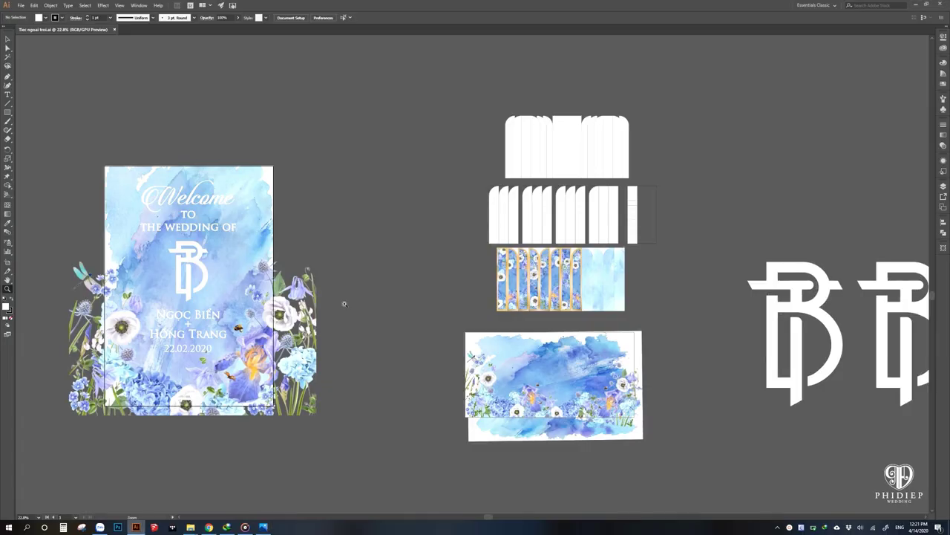
scroll(418, 265, "up", 2)
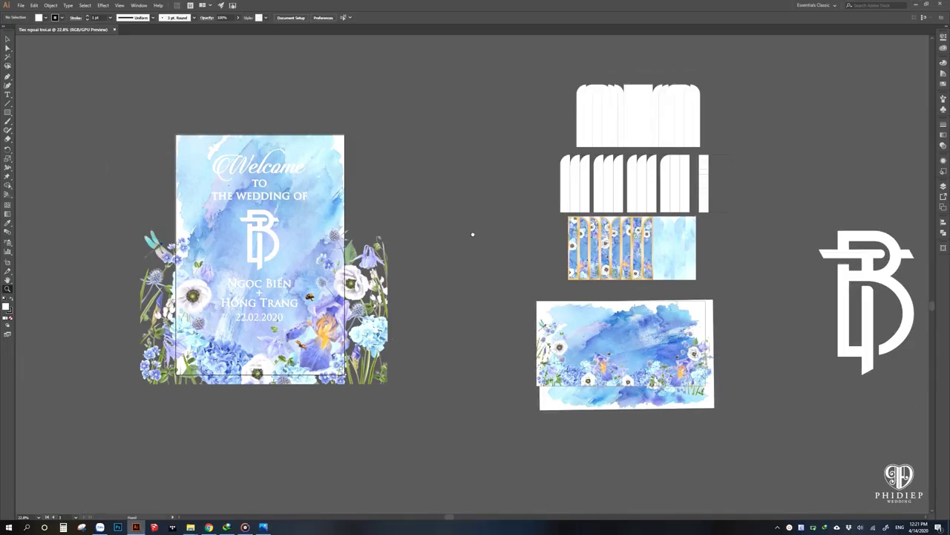
scroll(471, 233, "up", 3)
scroll(433, 294, "right", 5)
scroll(270, 267, "up", 2)
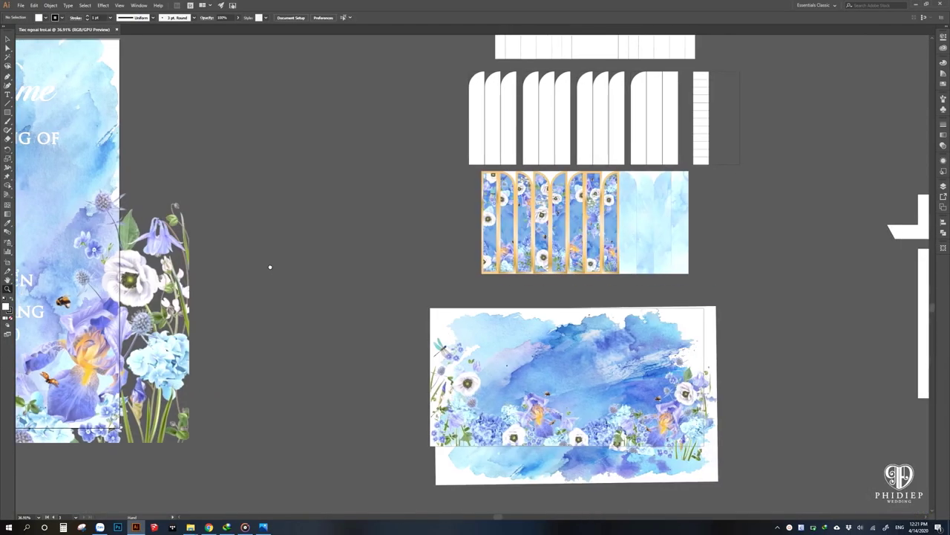
scroll(537, 184, "right", 2)
scroll(537, 184, "up", 1)
scroll(331, 482, "up", 1)
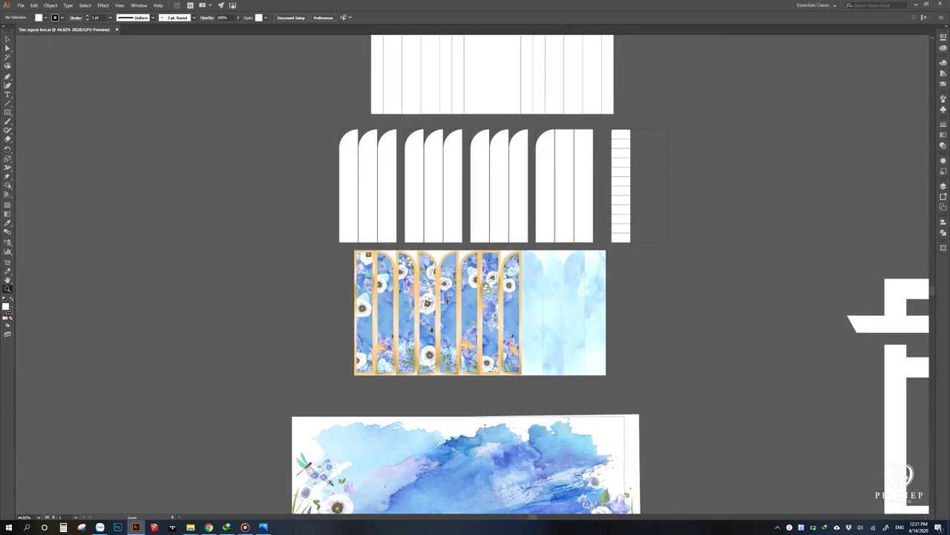
mouse_move(190, 526)
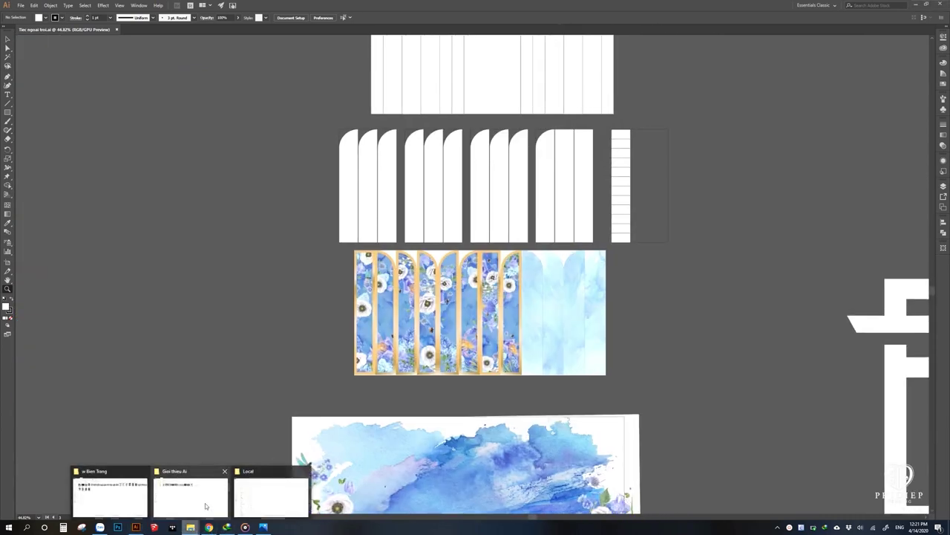
left_click(138, 490)
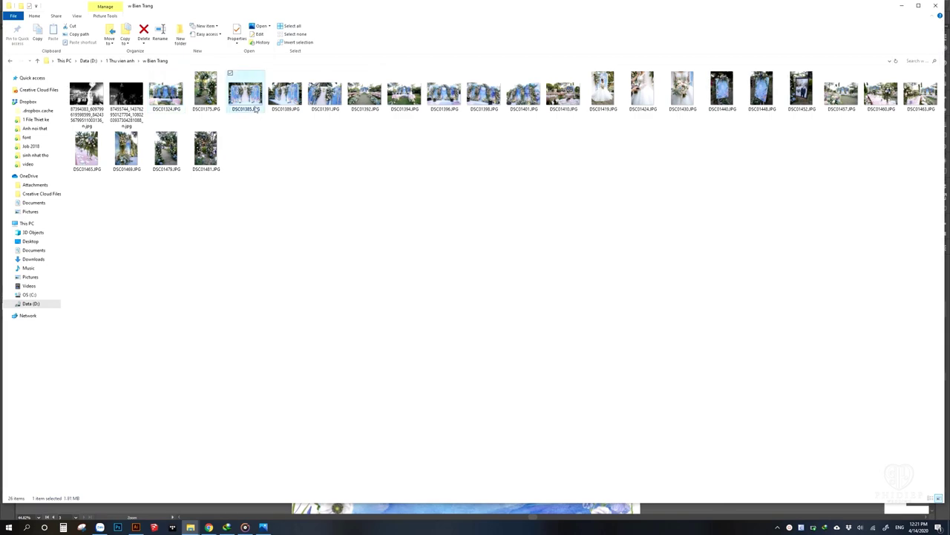
View DSC01385 and DSC01389, then zoom into the matching arch panels in Illustrator
key("Return")
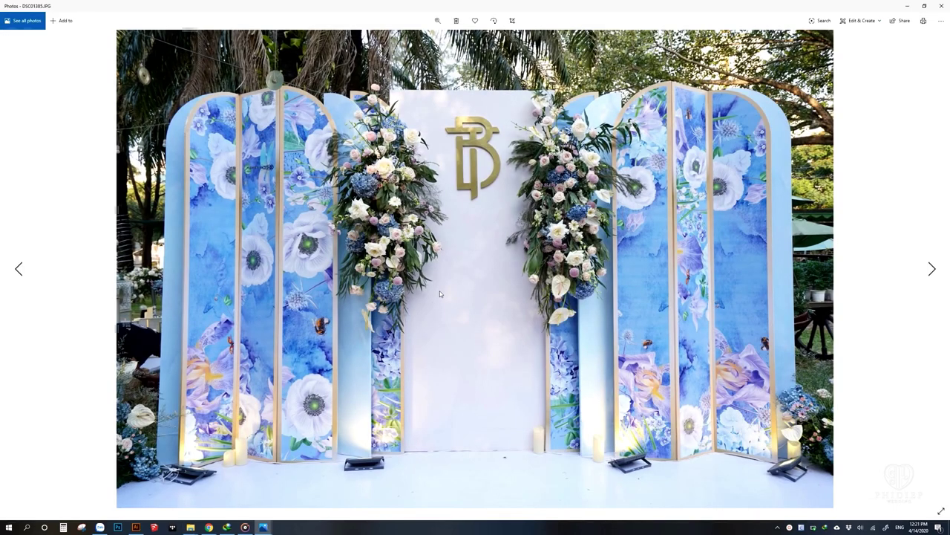
key("Right")
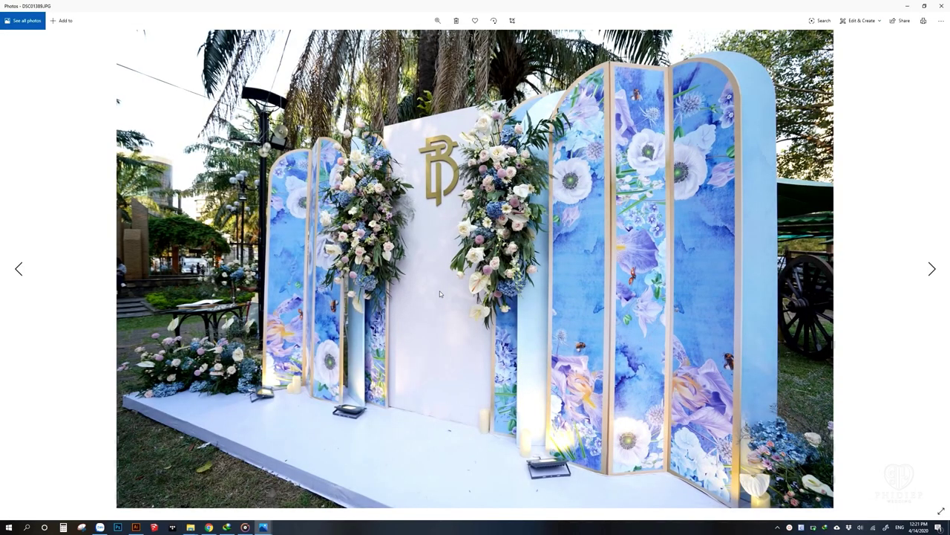
key("alt+Tab")
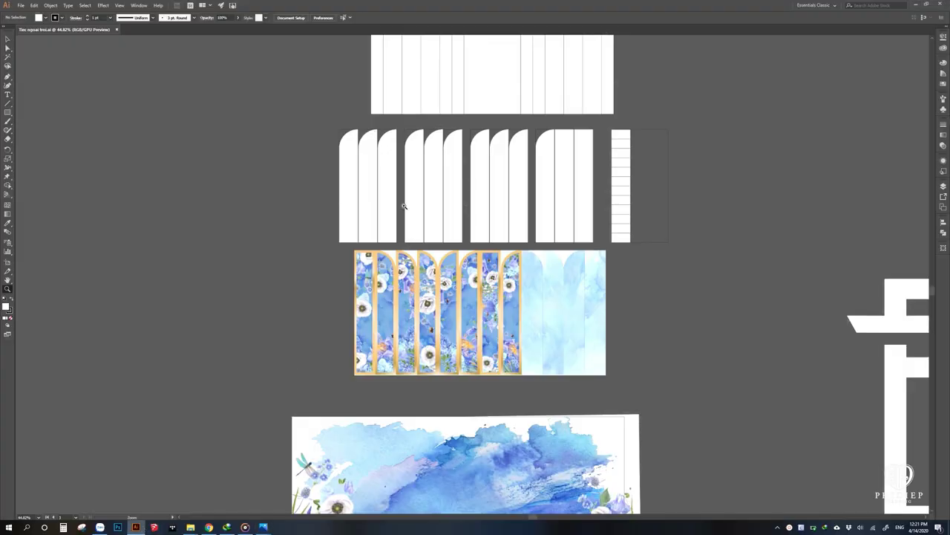
mouse_move(491, 199)
left_mouse_down()
mouse_move(554, 303)
mouse_move(540, 319)
mouse_move(541, 285)
left_mouse_up()
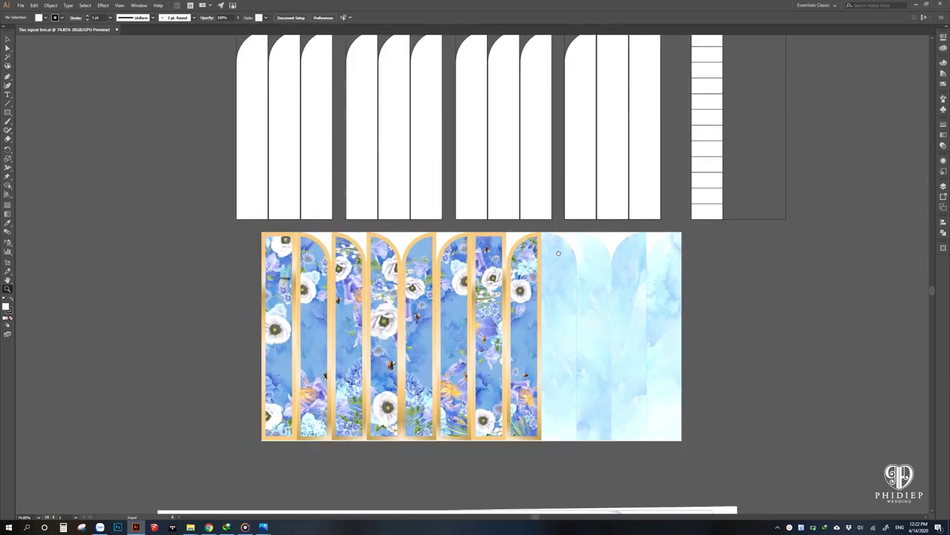
Browse the backdrop photos through DSC01392 to DSC01394, then return to the Illustrator arch artwork
key("alt+Tab")
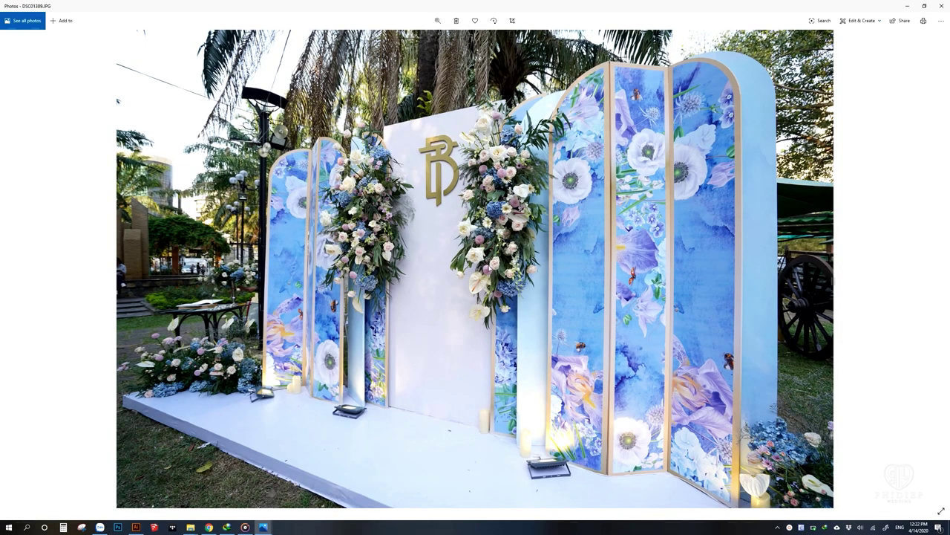
key("Right")
key("Right")
key("Left")
key("Right")
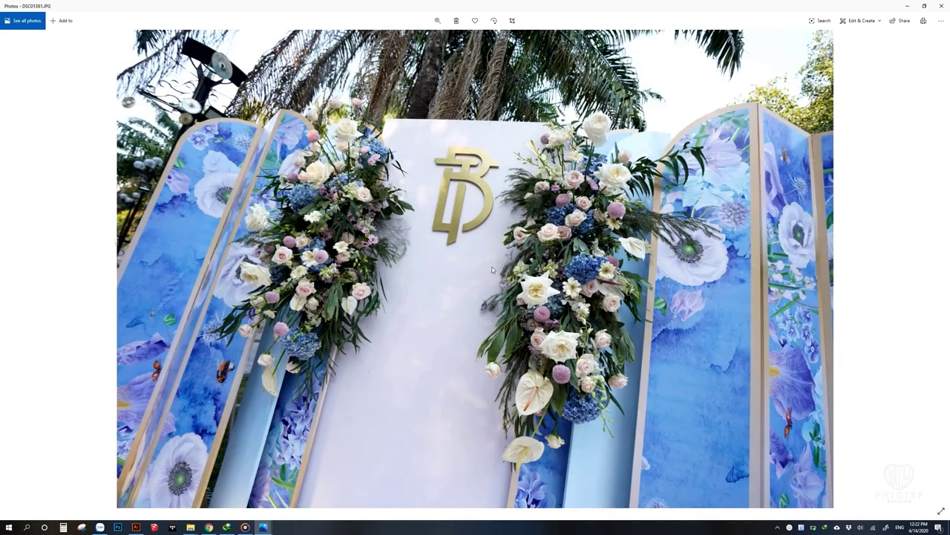
key("Right")
key("Right")
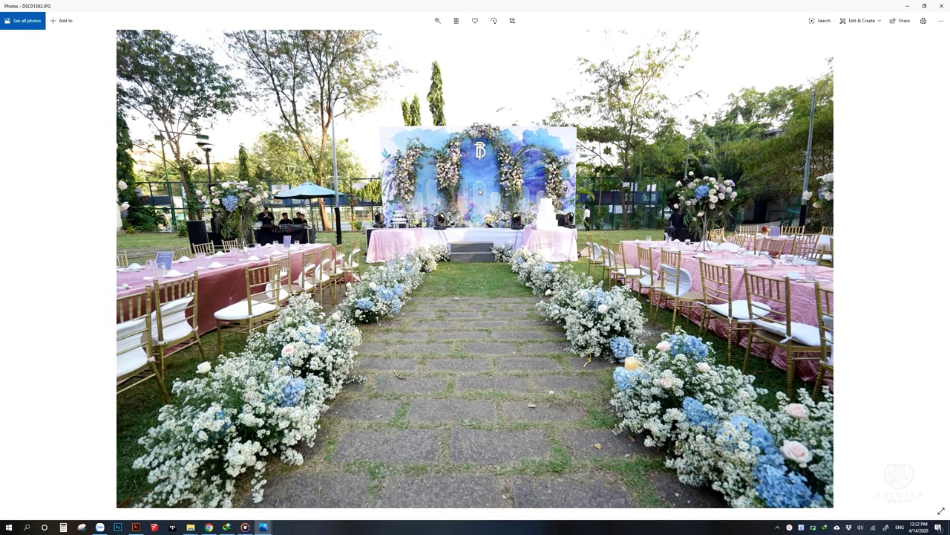
key("Right")
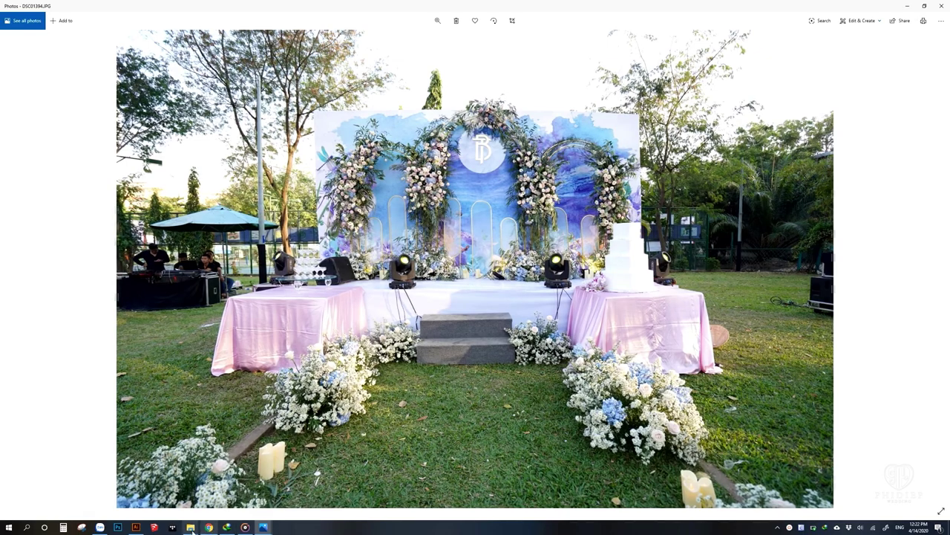
key("alt+Tab")
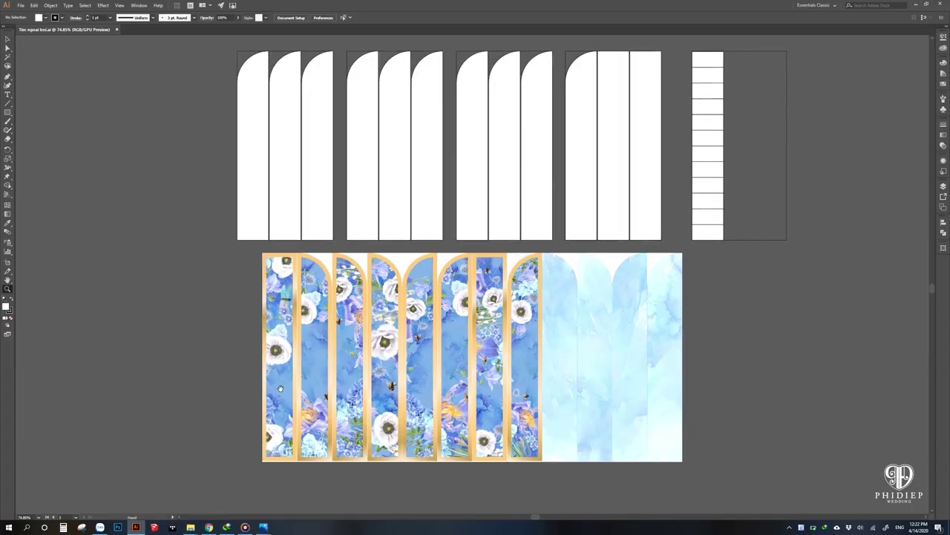
Zoom out and pan to show the welcome sign beside the other artboards
scroll(281, 388, "down", 5)
scroll(286, 181, "down", 5)
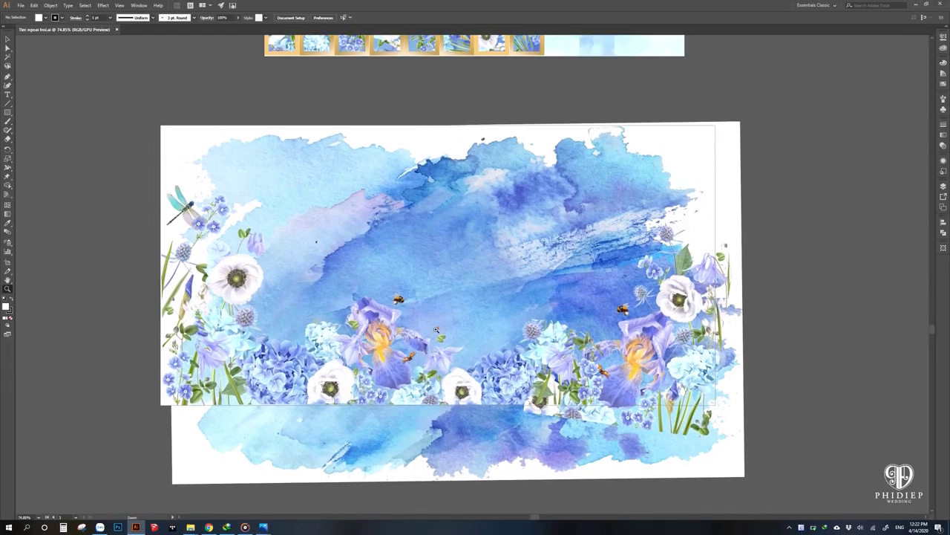
left_click_drag(437, 329, 445, 321)
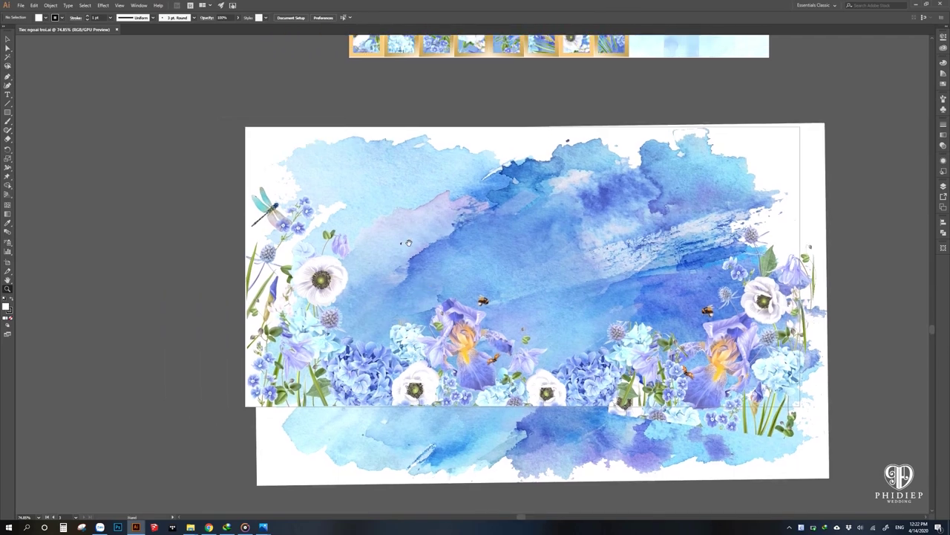
mouse_move(346, 278)
left_mouse_down()
mouse_move(533, 311)
mouse_move(575, 265)
mouse_move(351, 240)
left_mouse_up()
scroll(351, 240, "down", 1)
scroll(352, 240, "down", 1)
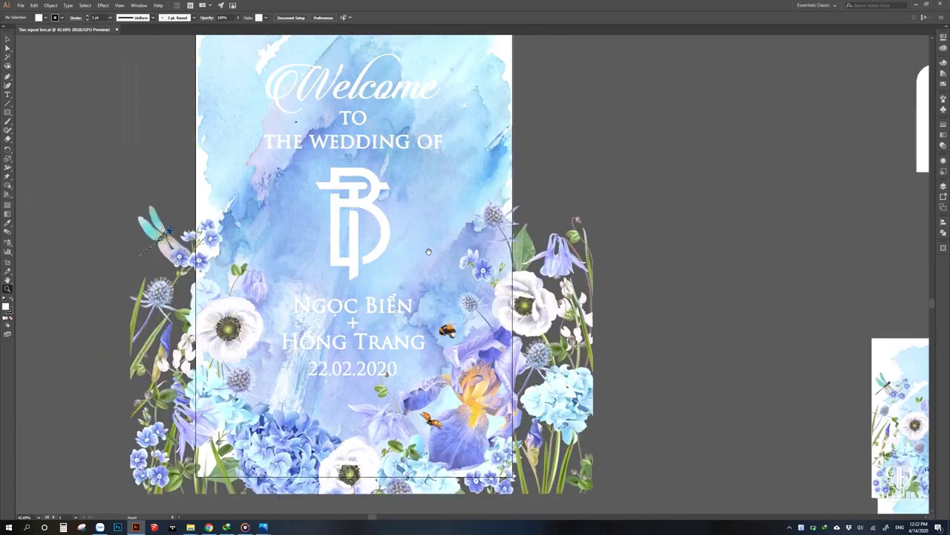
scroll(351, 240, "down", 1)
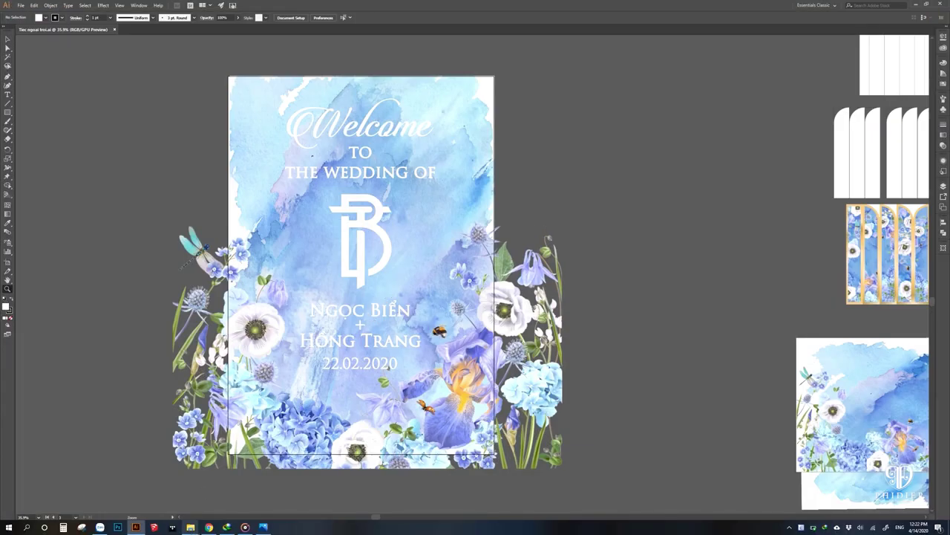
left_click_drag(772, 353, 561, 337)
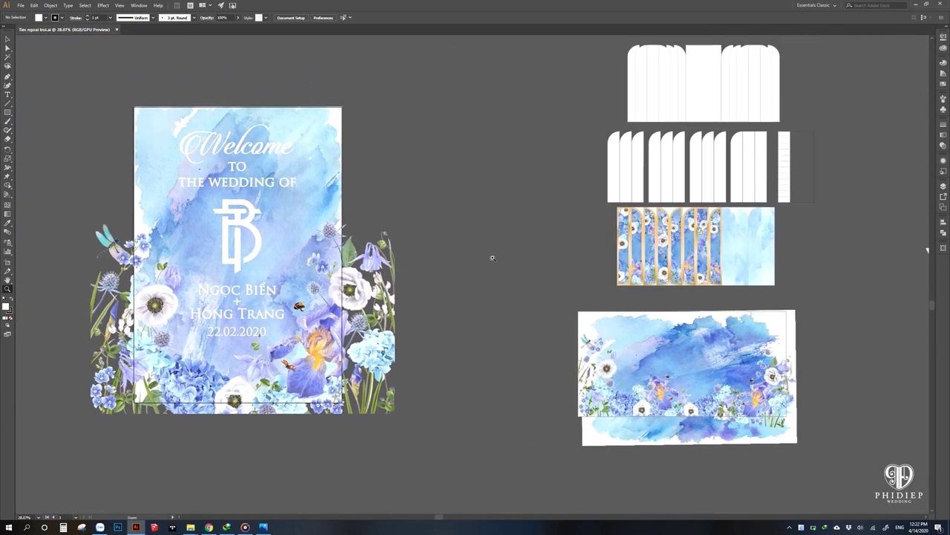
Trial-move the welcome sign artwork to the right with the Selection tool, then undo it
key("v")
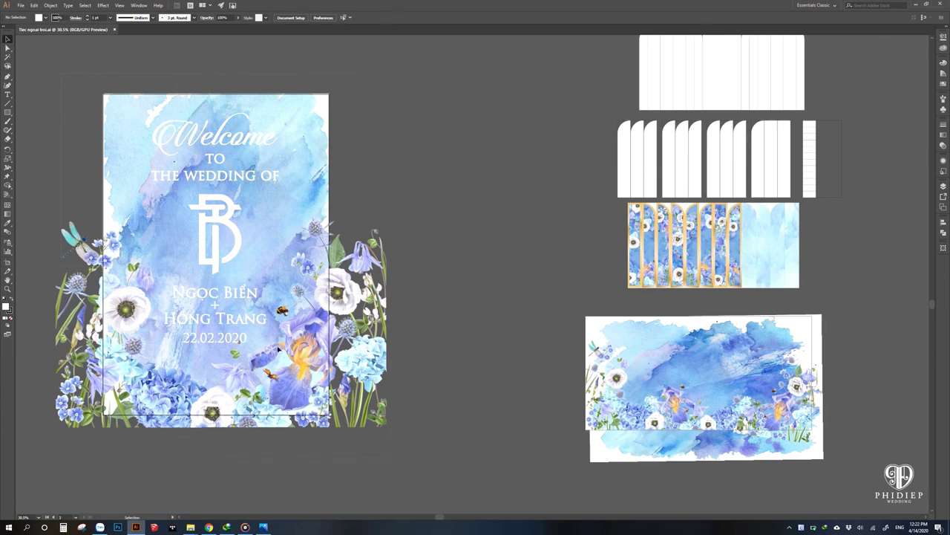
left_click_drag(279, 348, 420, 359)
left_click(577, 298)
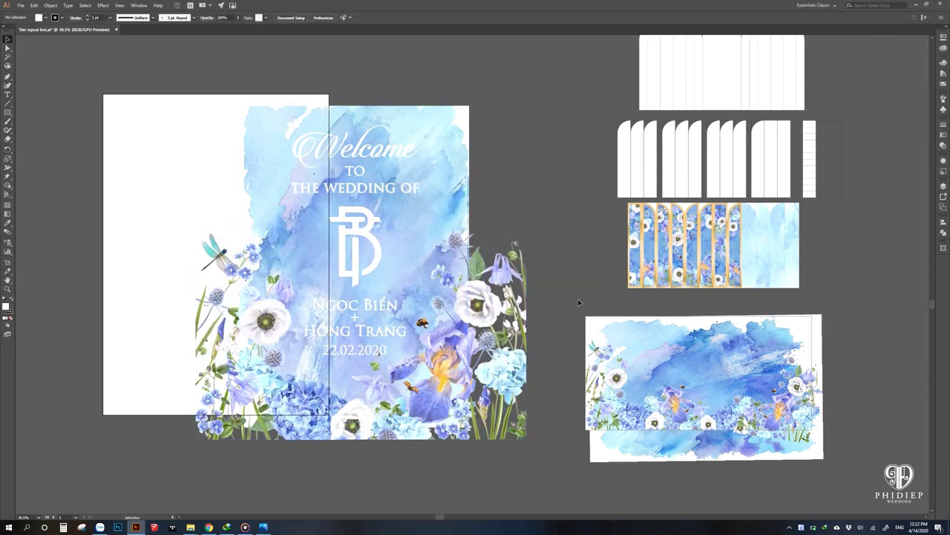
key("ctrl+z")
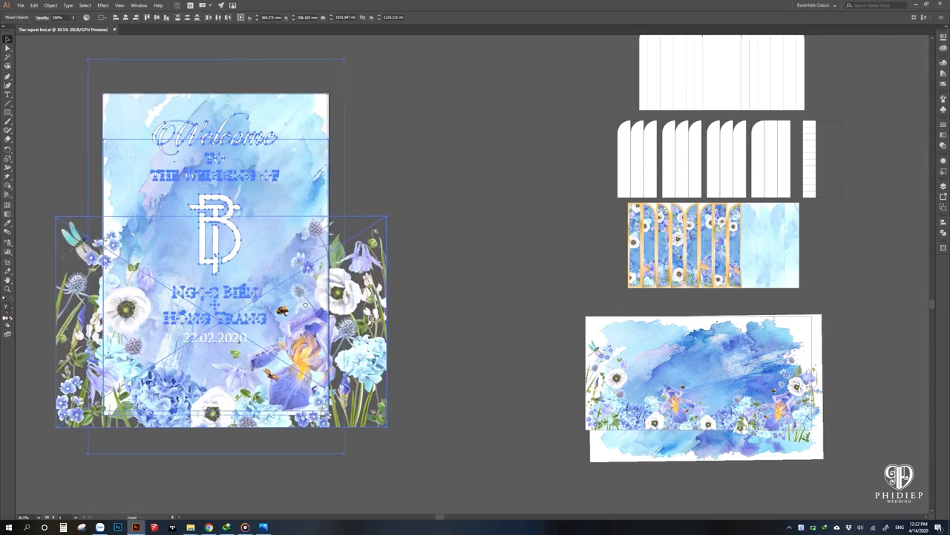
Scroll around the artboards, deselect everything, and bring up the event photo folder
scroll(492, 324, "right", 6)
scroll(489, 353, "up", 3)
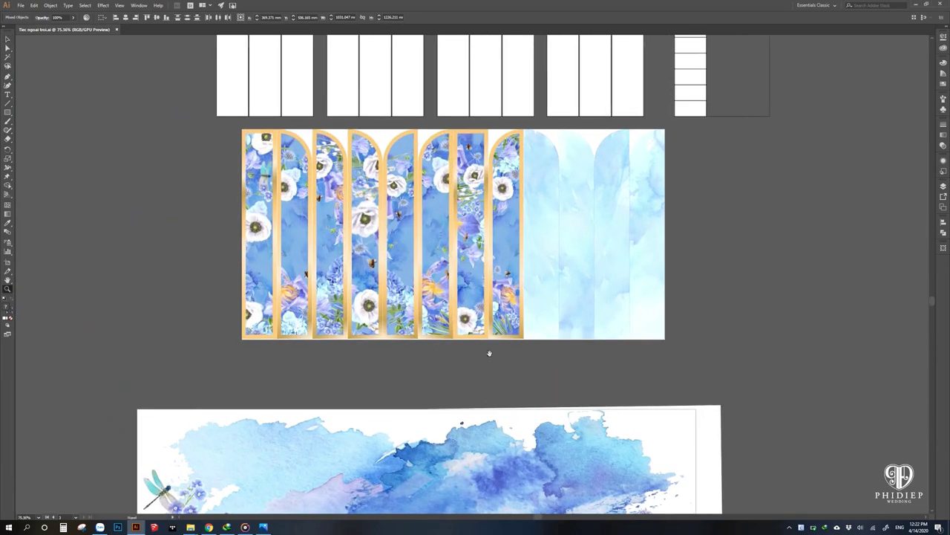
scroll(483, 371, "down", 3)
scroll(505, 342, "down", 4)
scroll(530, 297, "down", 3)
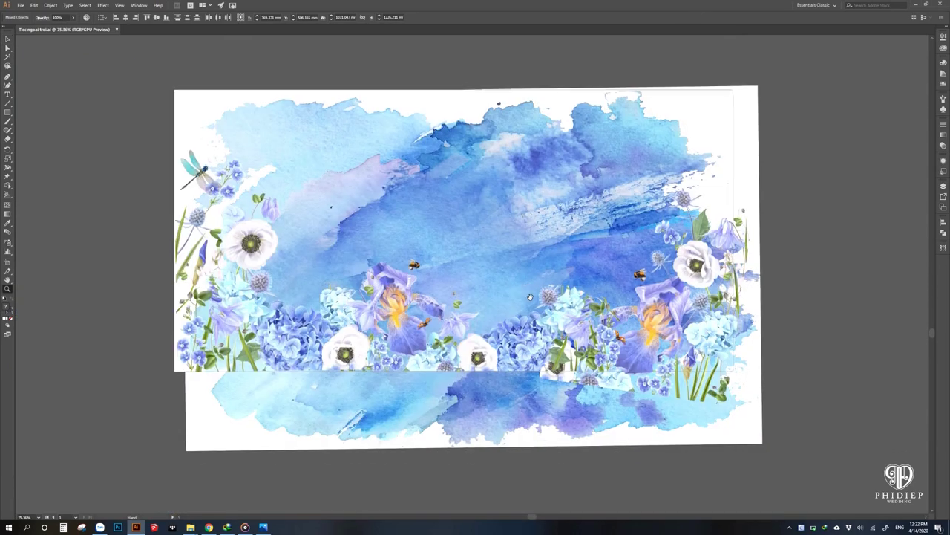
scroll(539, 271, "up", 1)
scroll(527, 289, "up", 5)
scroll(512, 320, "up", 3)
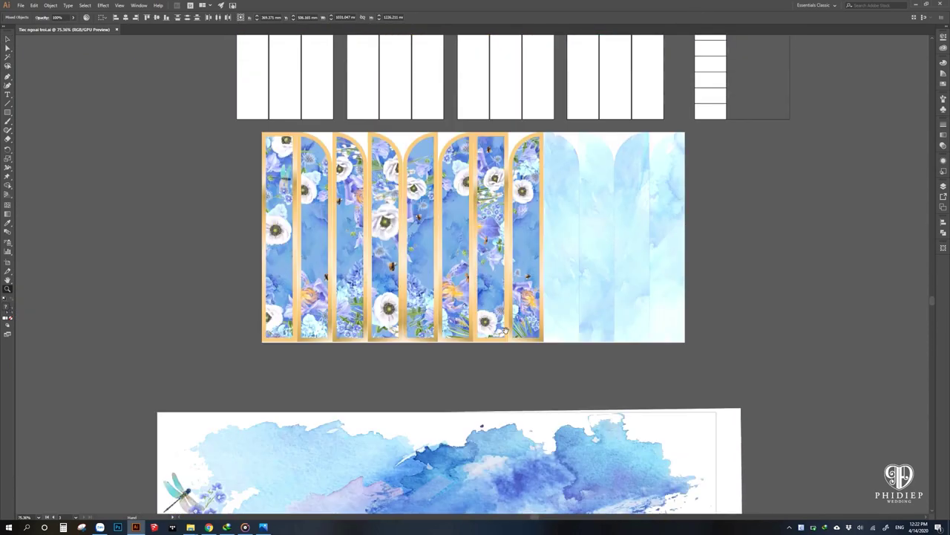
scroll(499, 342, "up", 1)
scroll(498, 343, "down", 1)
scroll(490, 334, "down", 1)
scroll(476, 327, "down", 1)
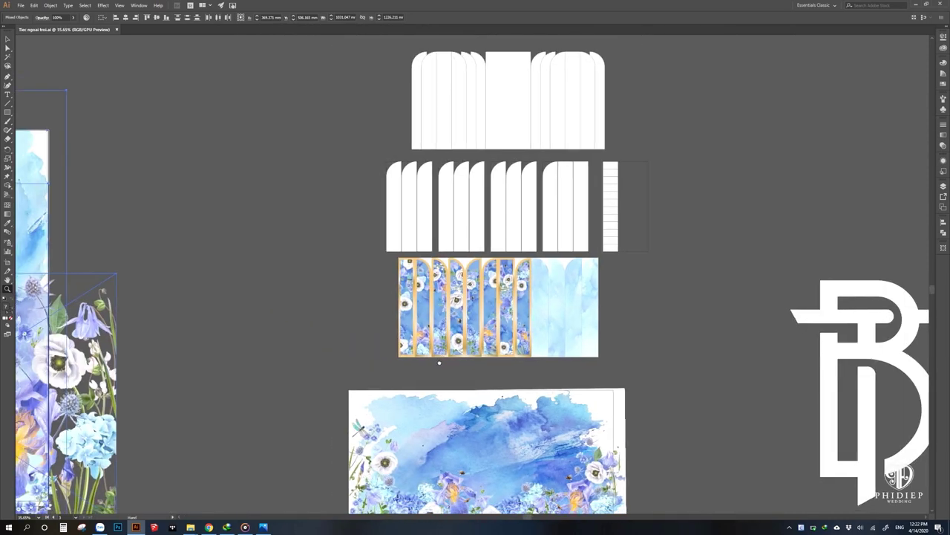
scroll(452, 311, "left", 4)
scroll(452, 311, "down", 2)
scroll(451, 310, "left", 4)
scroll(446, 326, "down", 1)
scroll(426, 334, "right", 1)
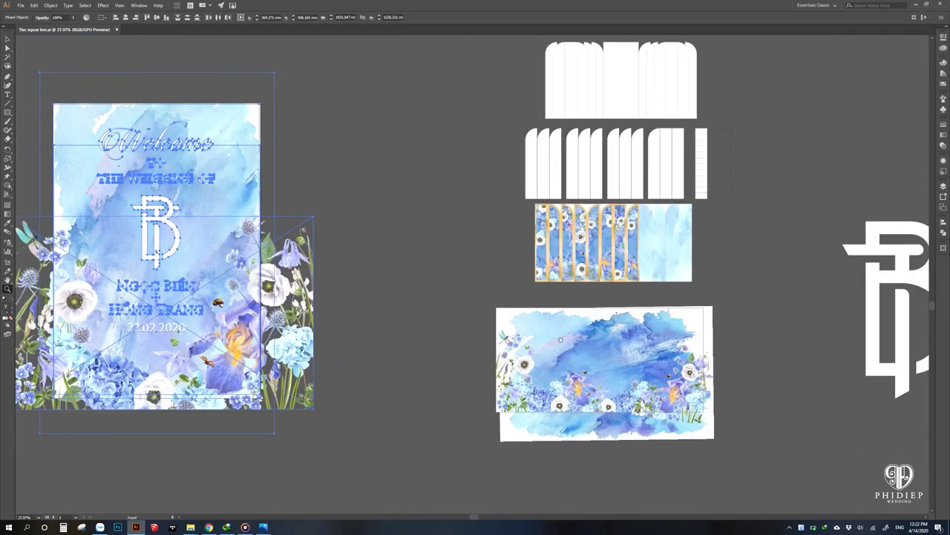
scroll(427, 335, "left", 1)
left_click(429, 337)
scroll(424, 335, "left", 1)
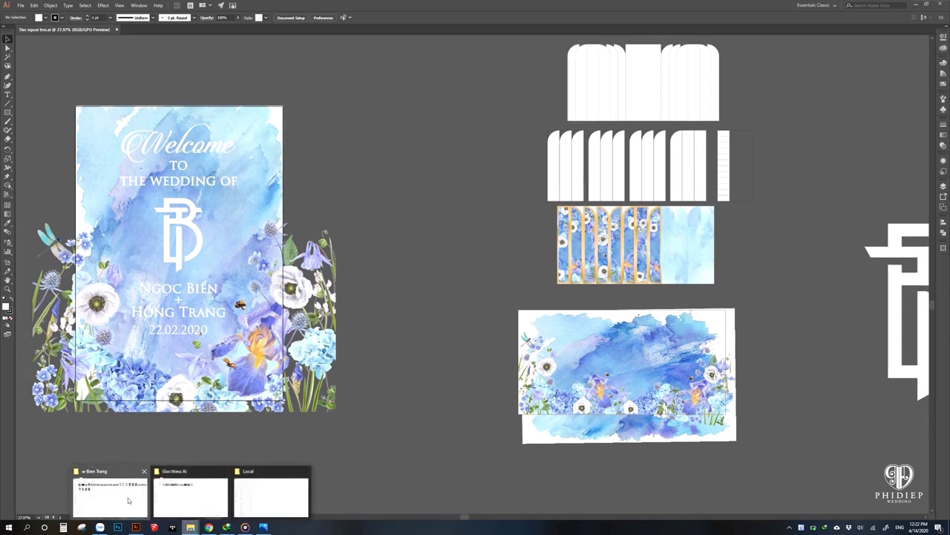
left_click(110, 490)
Open the first event photo full-screen and browse through to the backdrop close-up
double_click(153, 104)
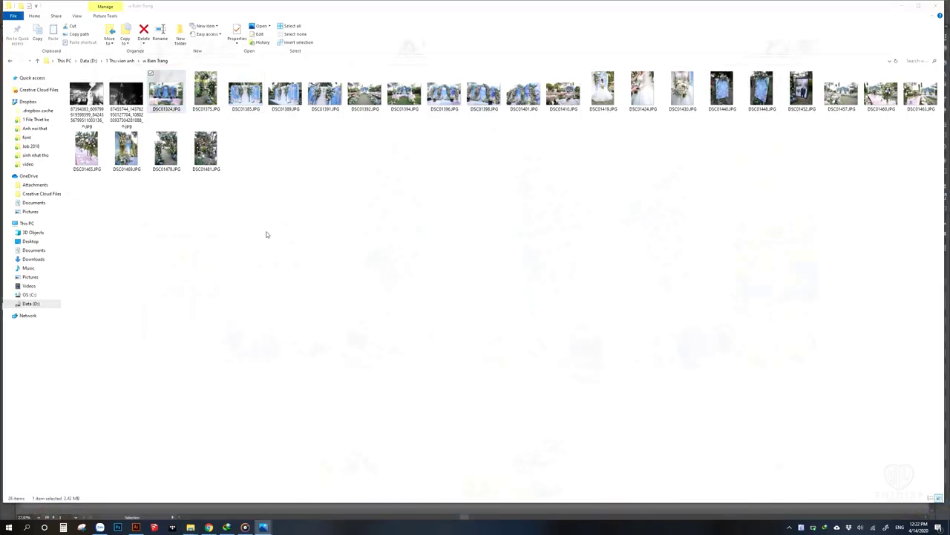
key("Right")
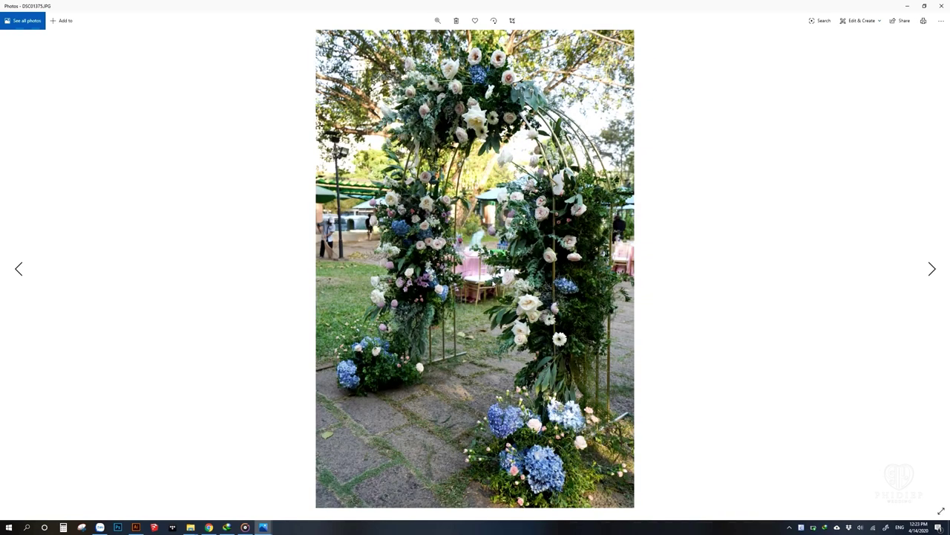
key("Right")
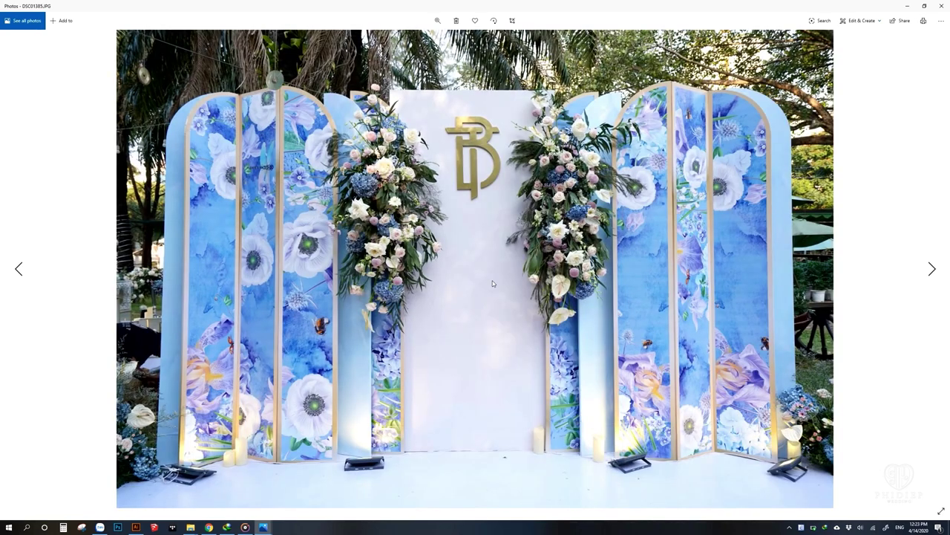
key("Right")
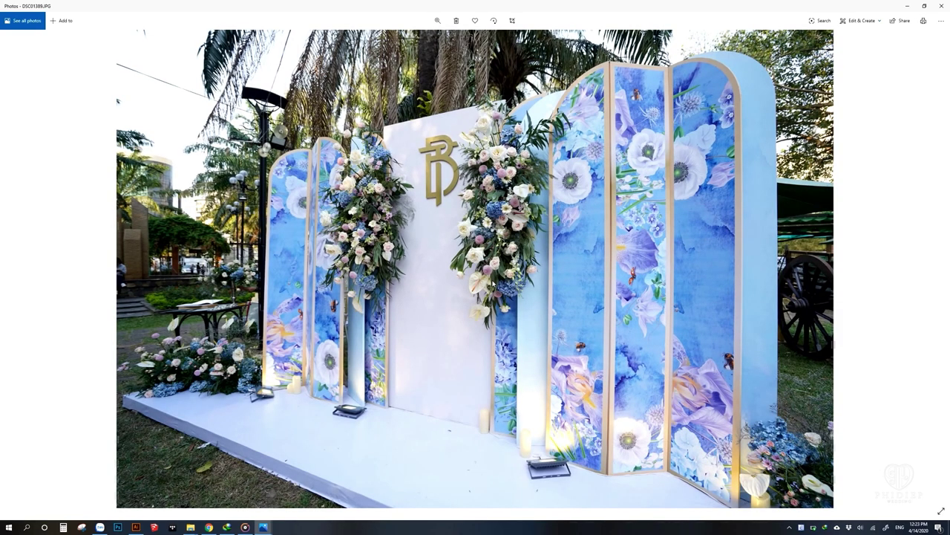
key("Right")
key("Right")
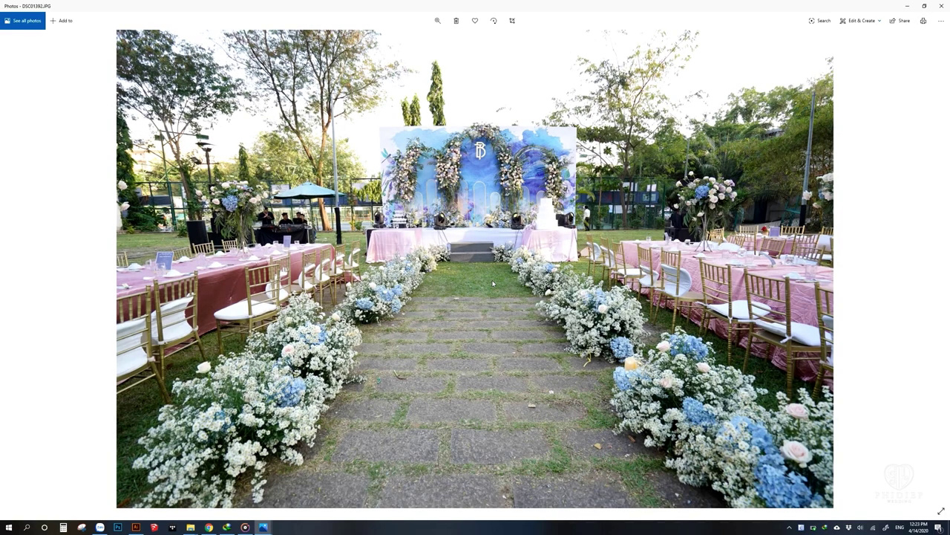
key("Right")
key("Right")
key("Right")
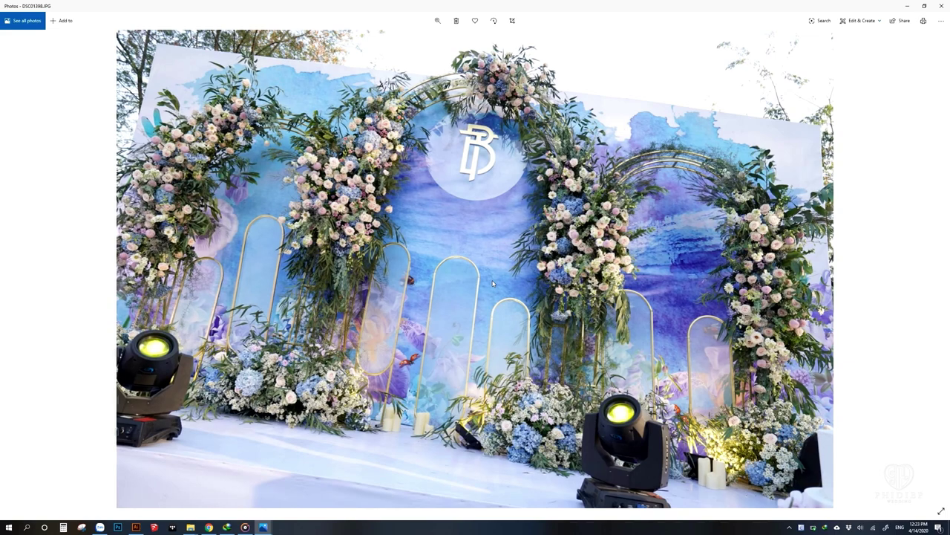
key("Right")
key("Right")
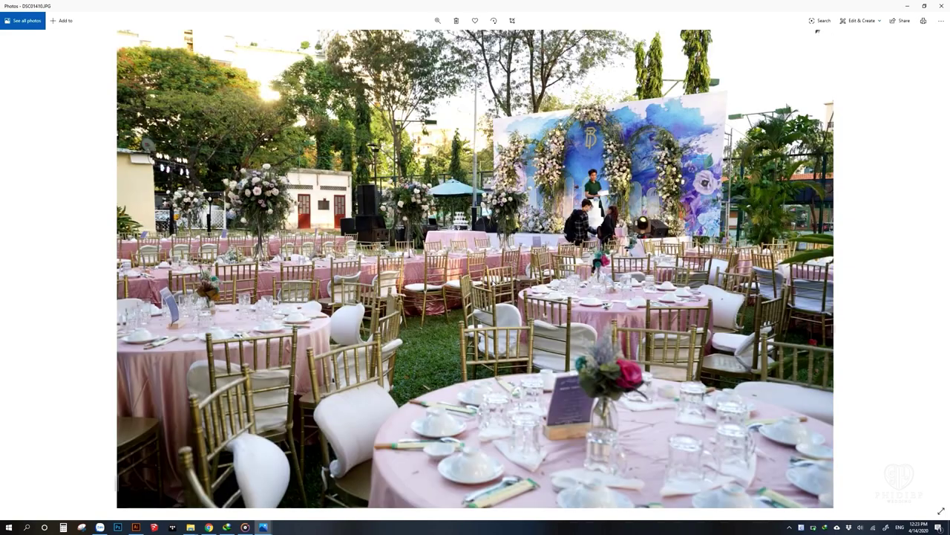
Continue past the banquet table, welcome sign and stage shots to DSC01469.JPG
key("Left")
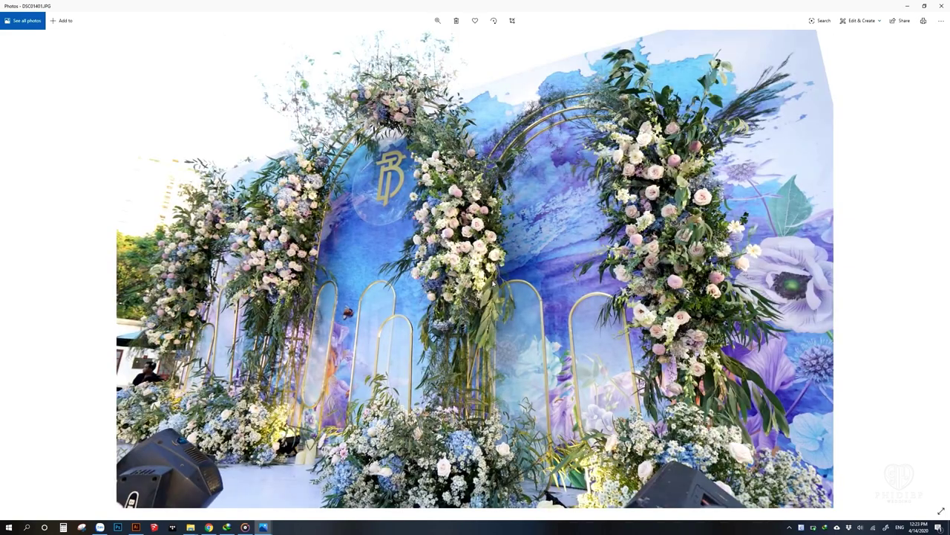
key("Right")
key("Right")
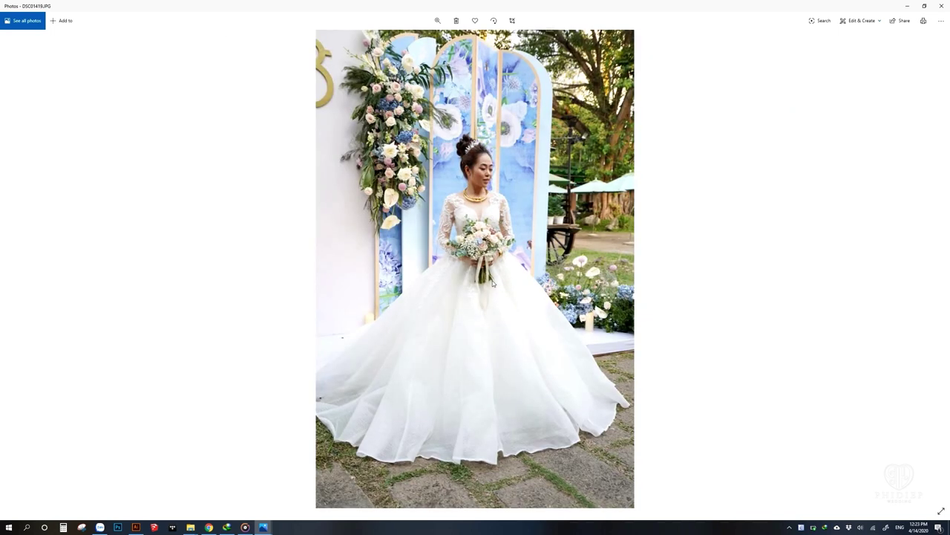
key("Right")
key("Right")
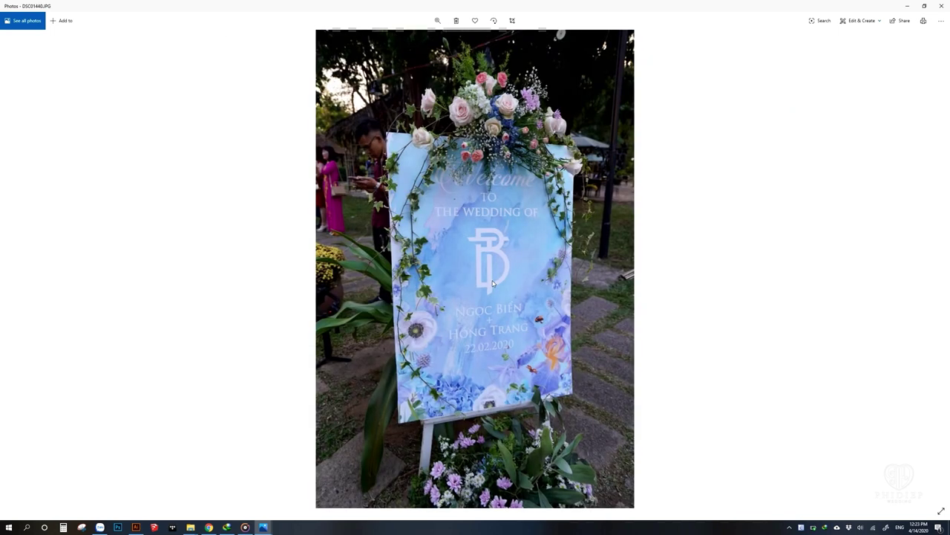
key("Right")
key("Right")
key("Right")
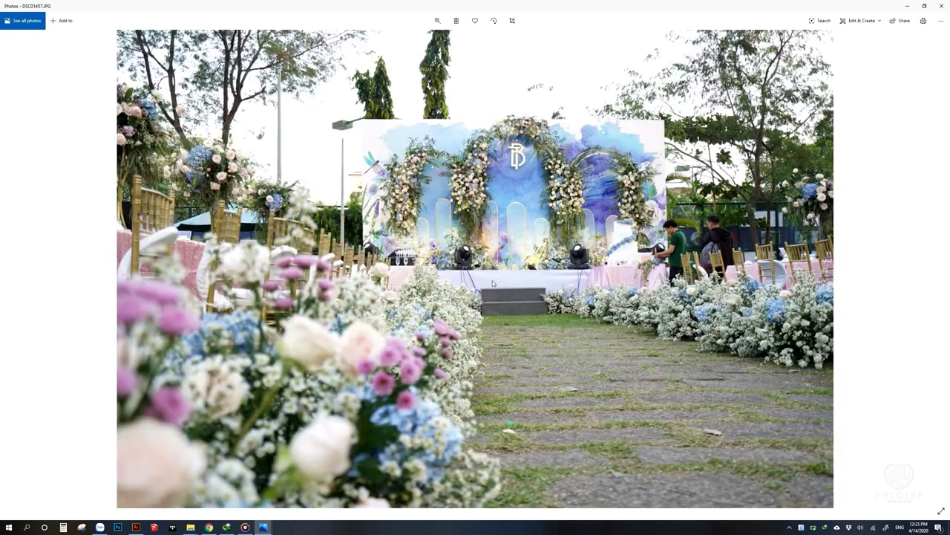
key("Right")
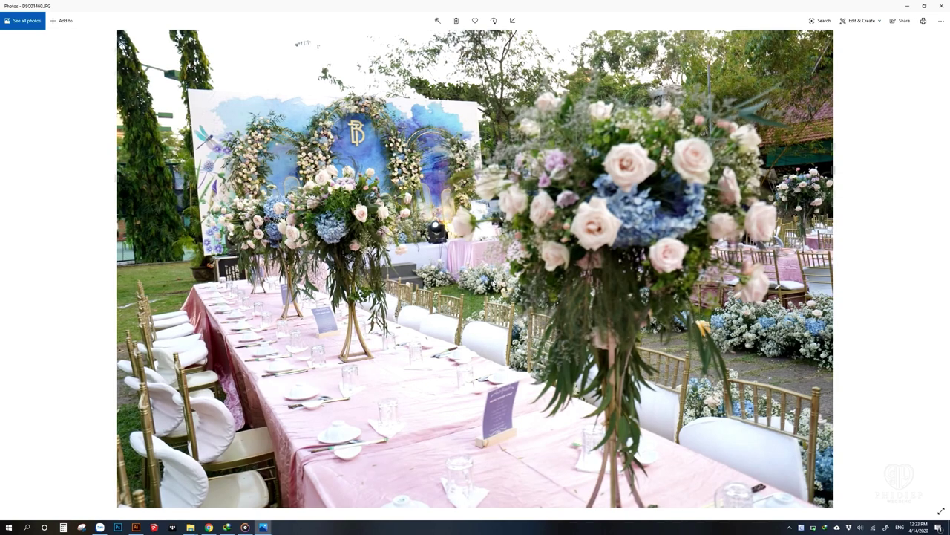
key("Left")
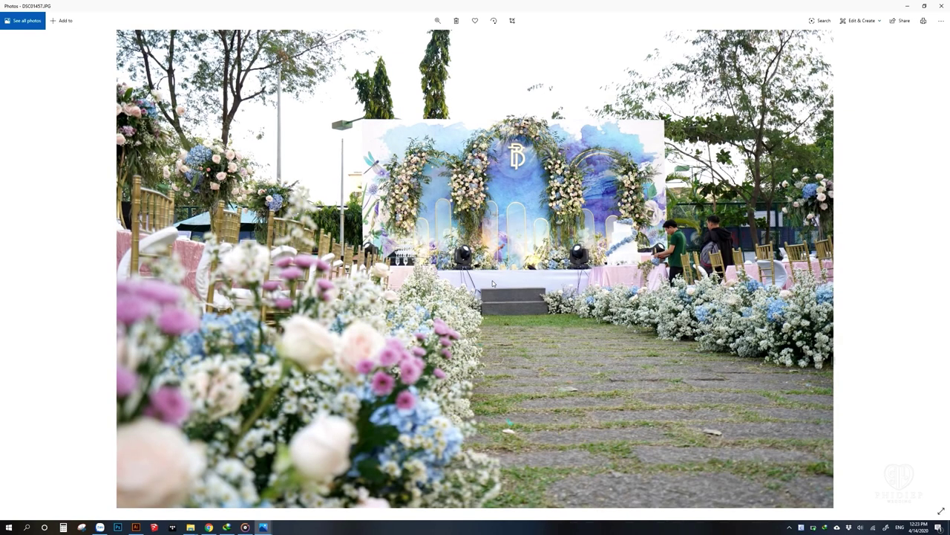
key("Right")
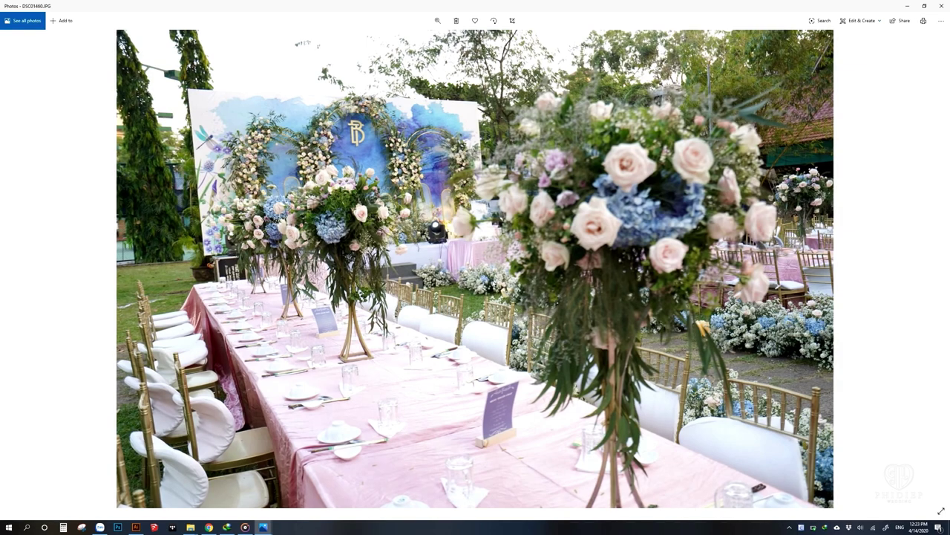
key("Right")
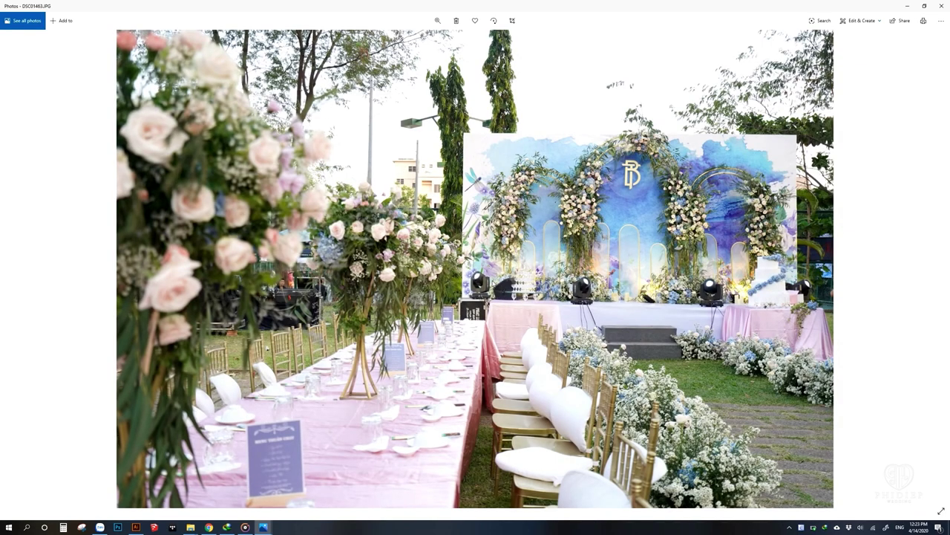
key("Right")
Step back through the vase-table, garden aisle and welcome sign photos to the bridal bouquet, then switch to File Explorer
key("Right")
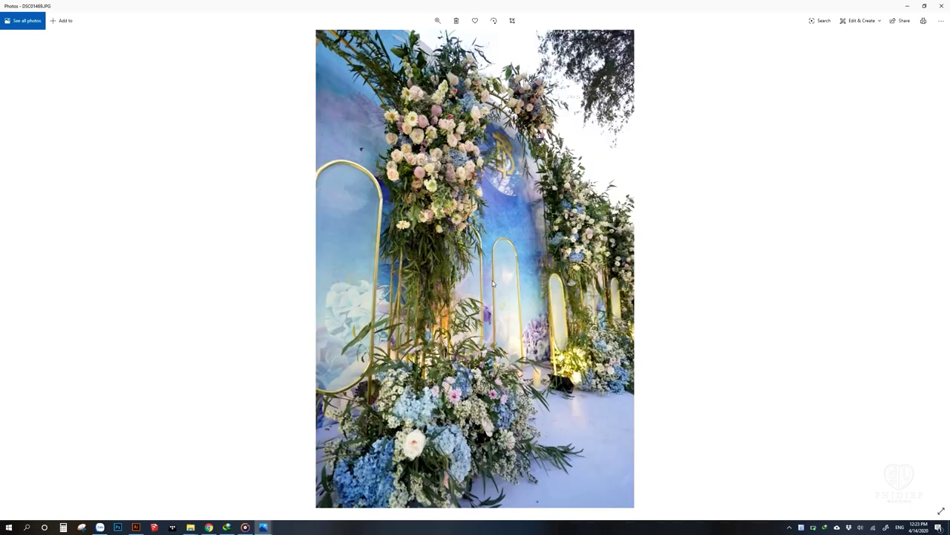
key("Right")
key("Right")
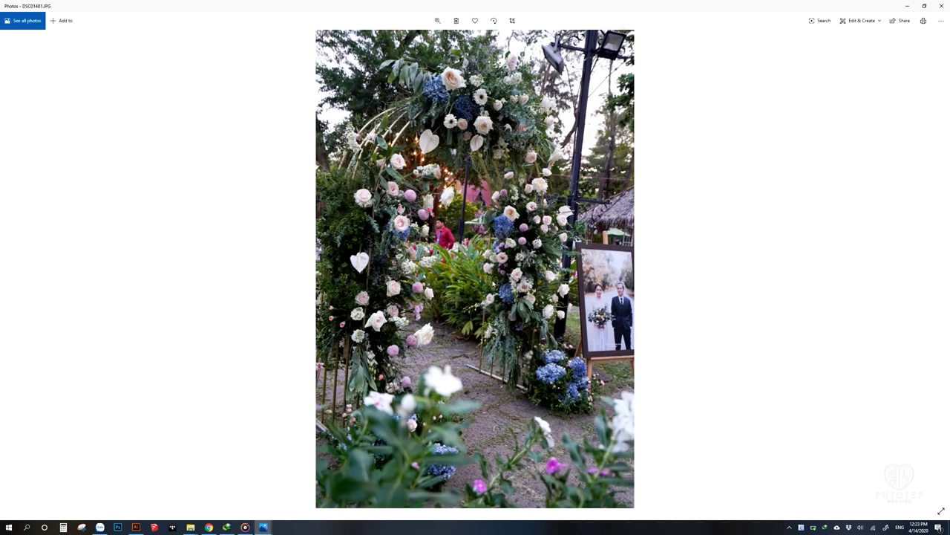
key("Left")
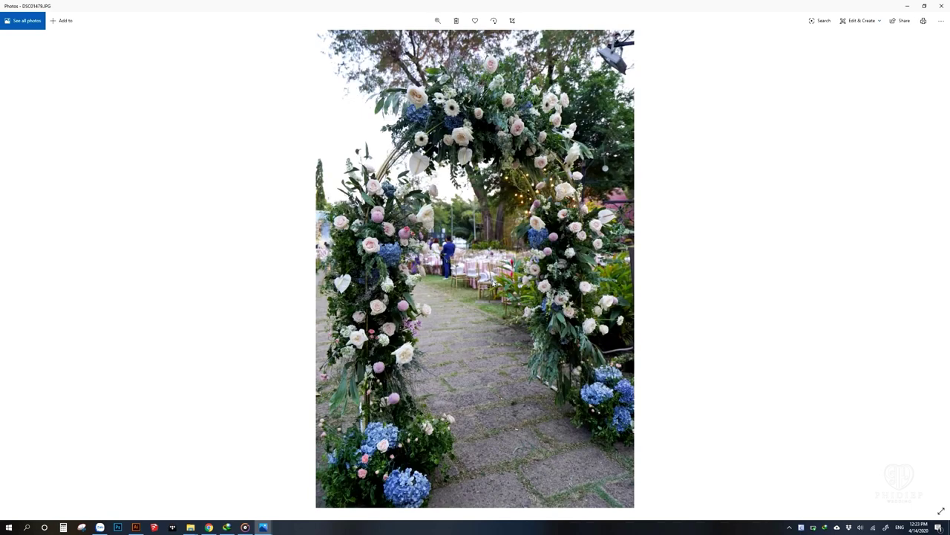
key("Left")
key("Left")
key("Left")
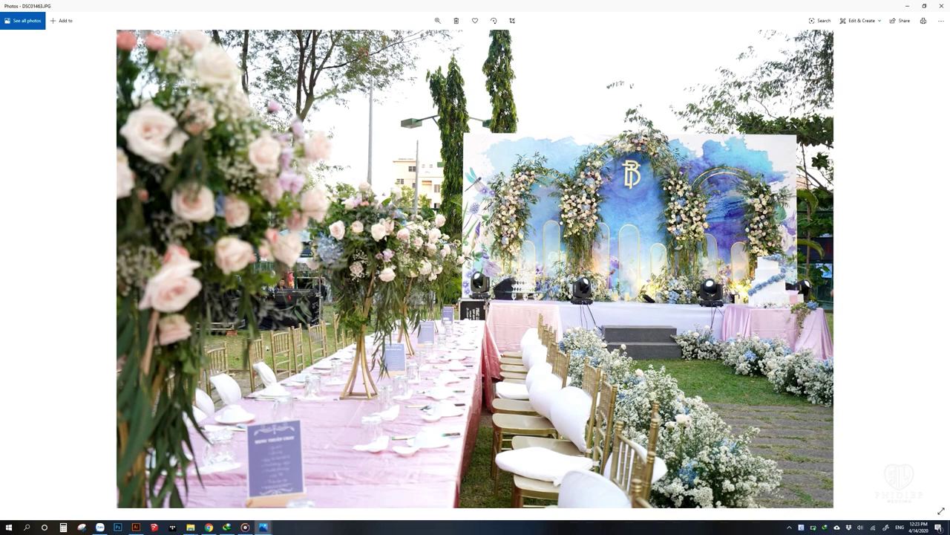
key("Left")
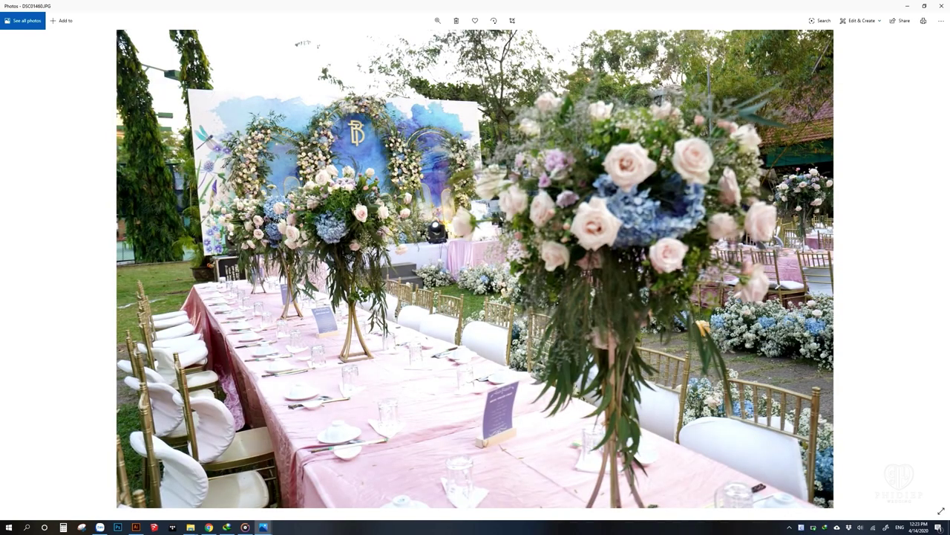
key("Left")
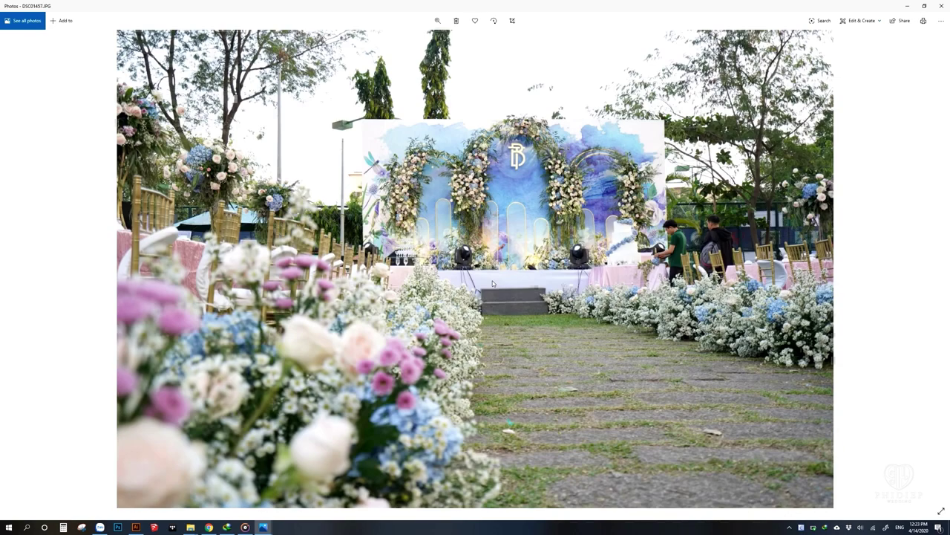
key("Left")
key("Left")
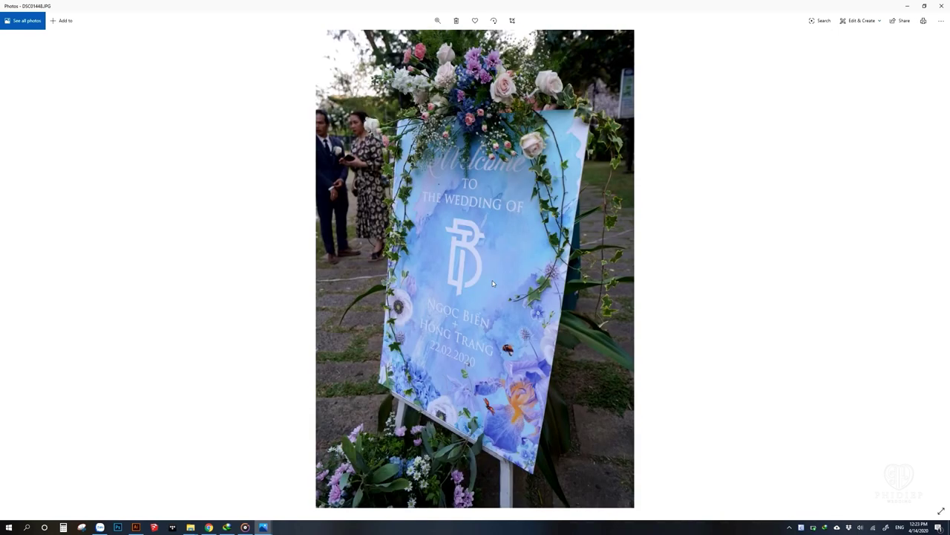
key("Left")
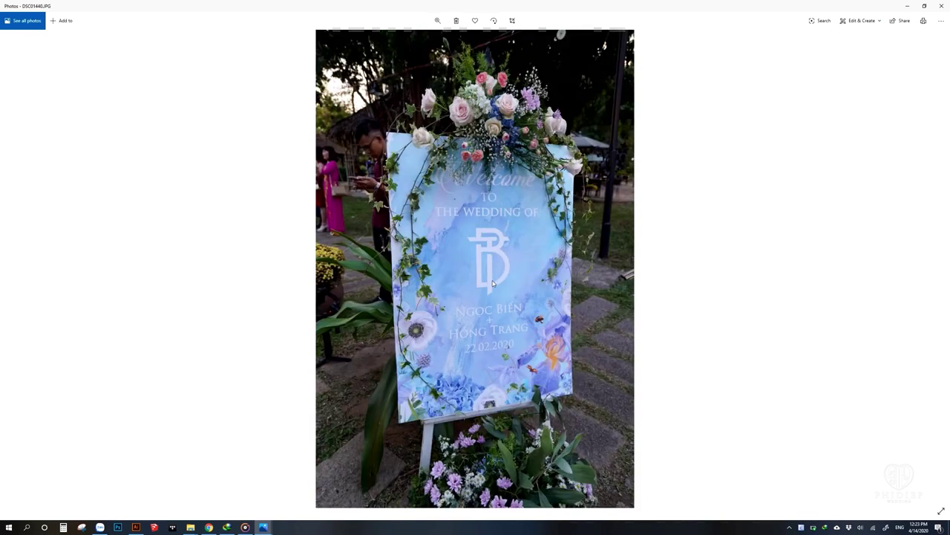
key("Left")
key("Left")
key("Left")
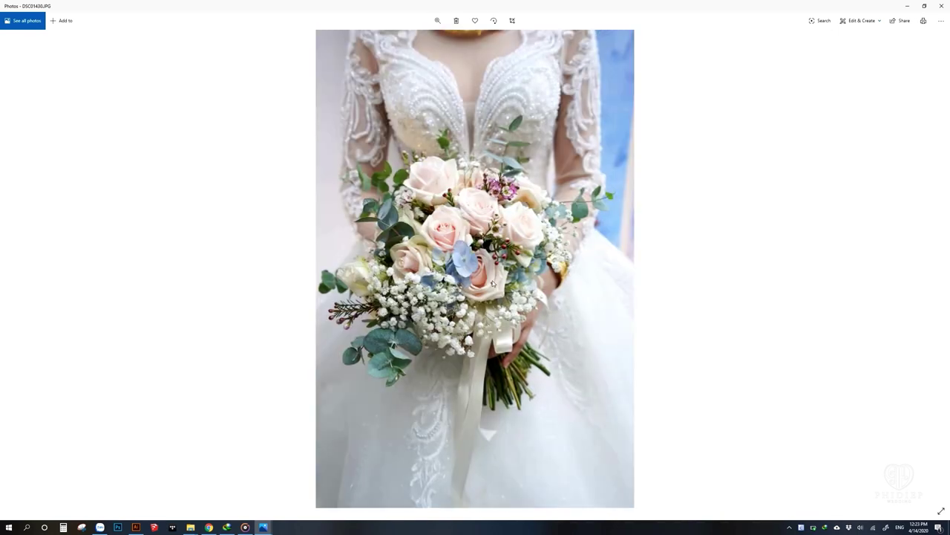
key("alt+Tab")
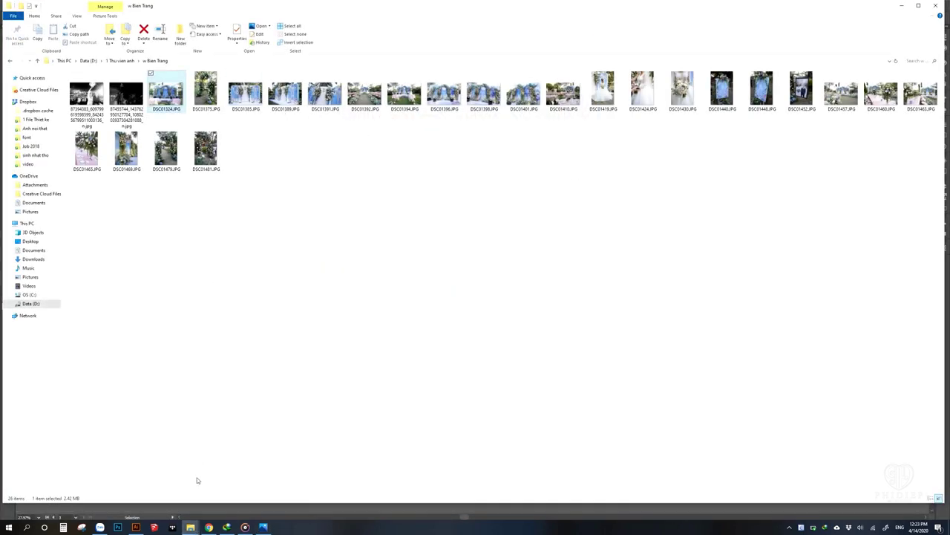
Bring the other Explorer window forward, open DSC03972.jpg, and advance three photos
left_click(190, 527)
left_click(189, 494)
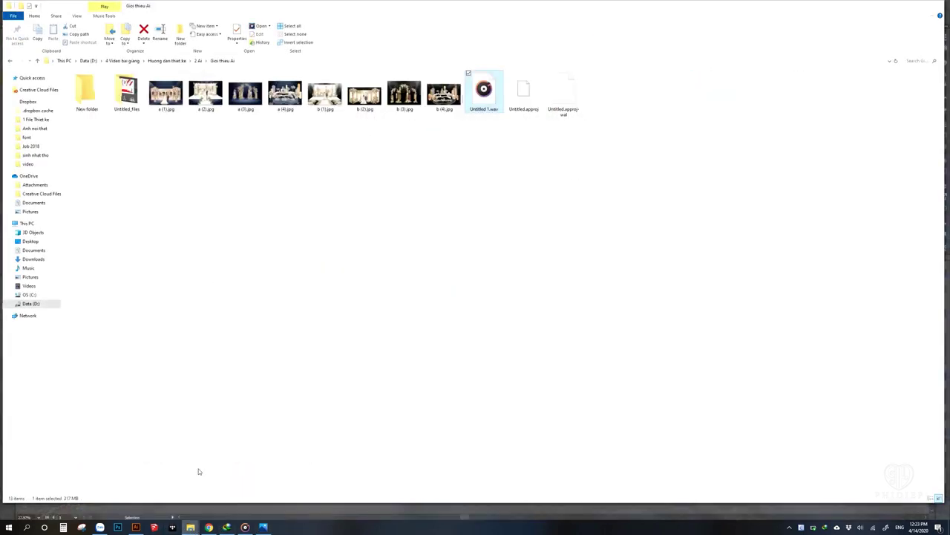
key("Return")
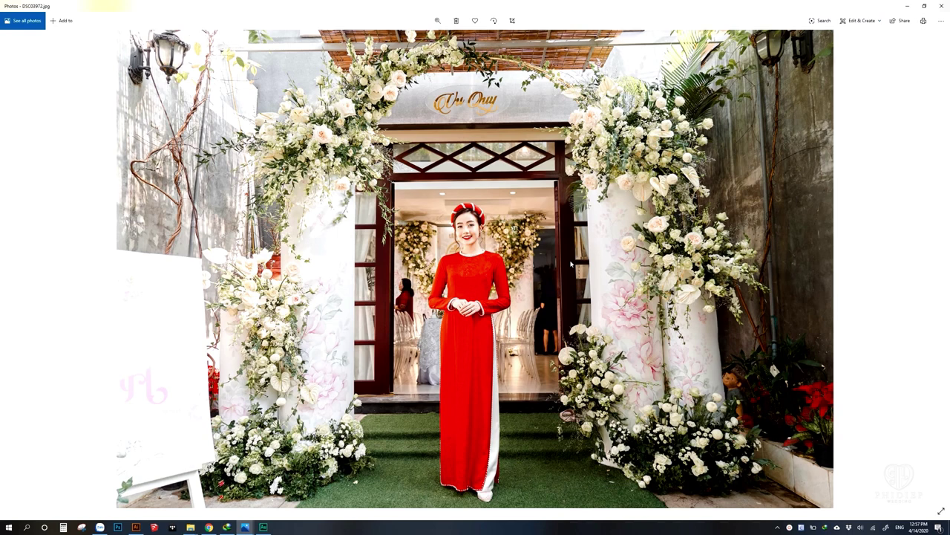
key("Right")
key("Right")
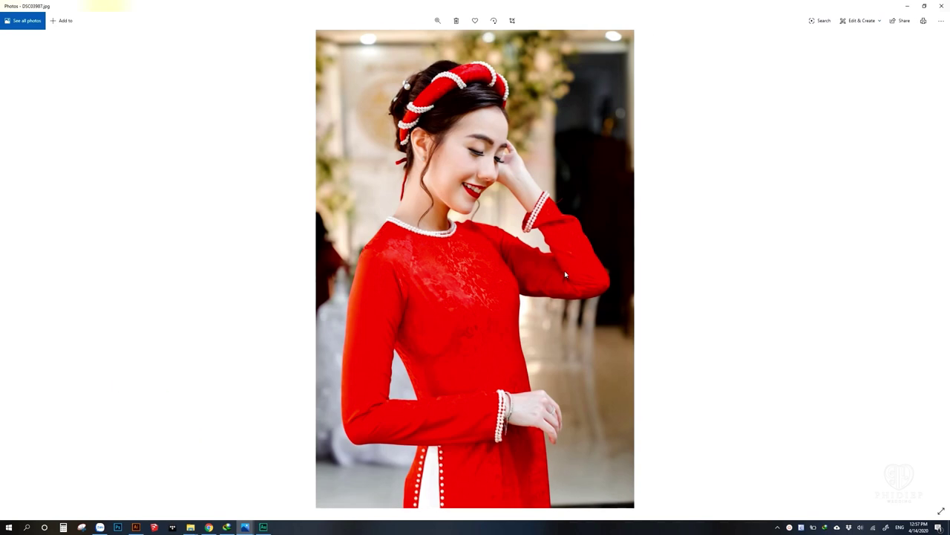
key("Right")
key("Right")
key("Right")
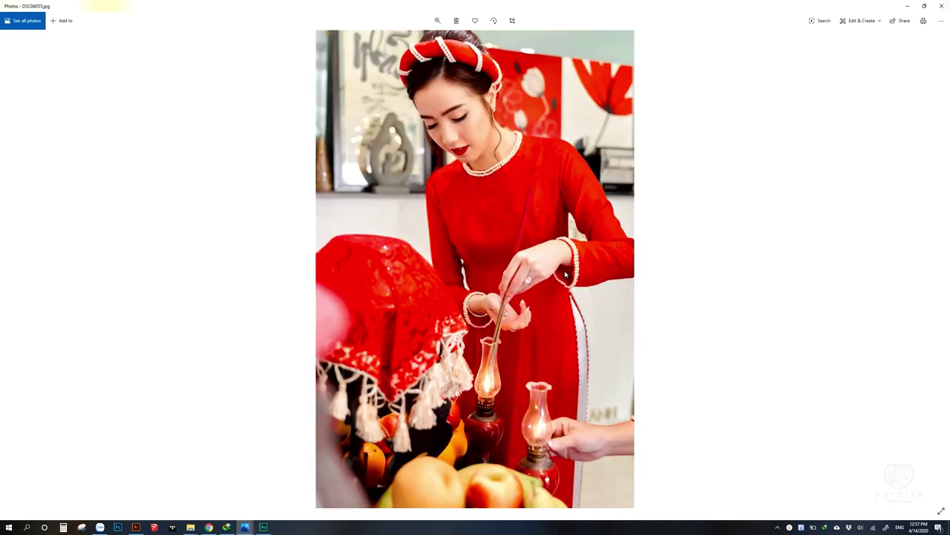
key("Right")
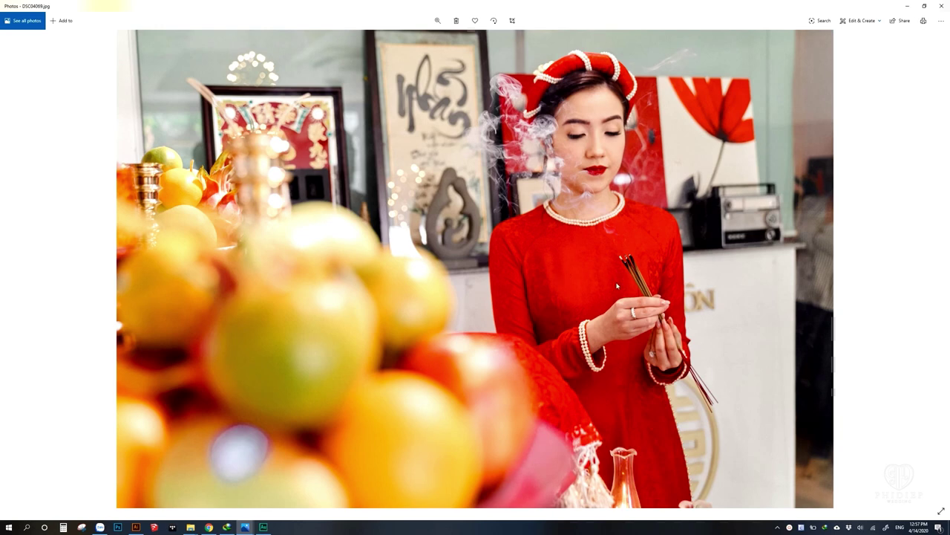
Page back through the red-dress bride portraits to the table-and-arch photo DSC03834.jpg
key("Right")
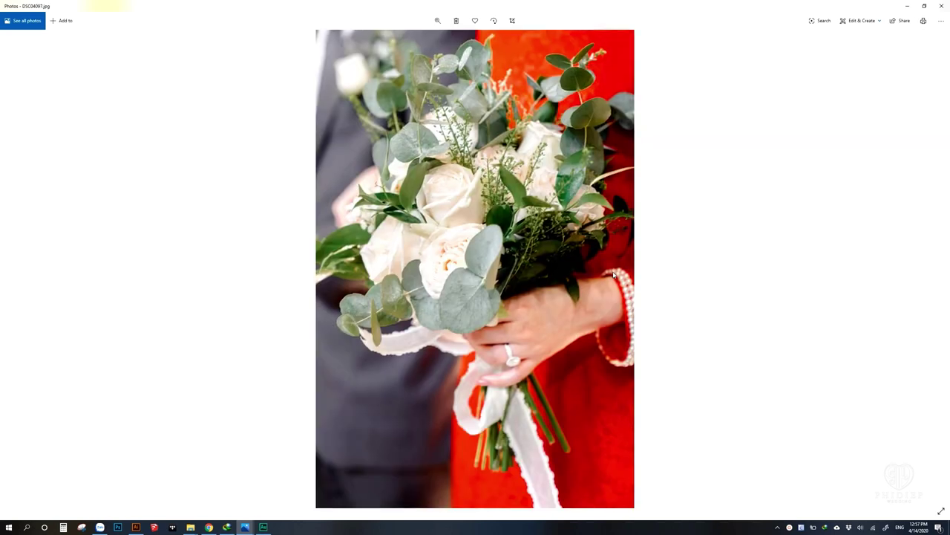
key("Left")
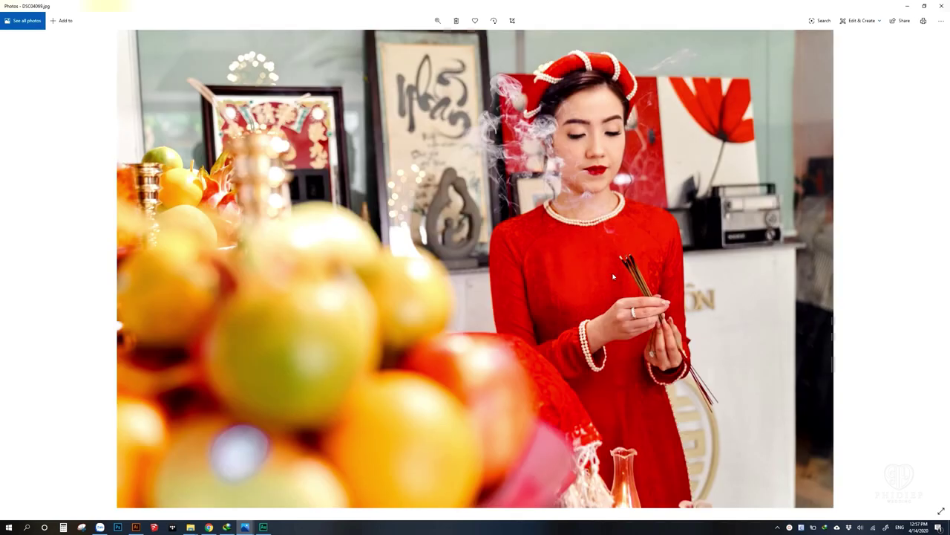
key("Left")
key("Left")
key("Left")
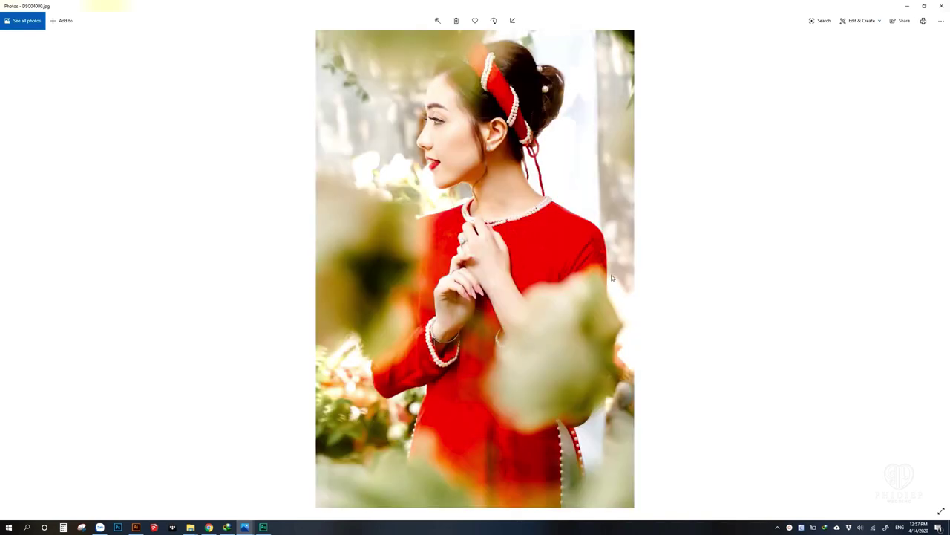
key("Left")
key("Left")
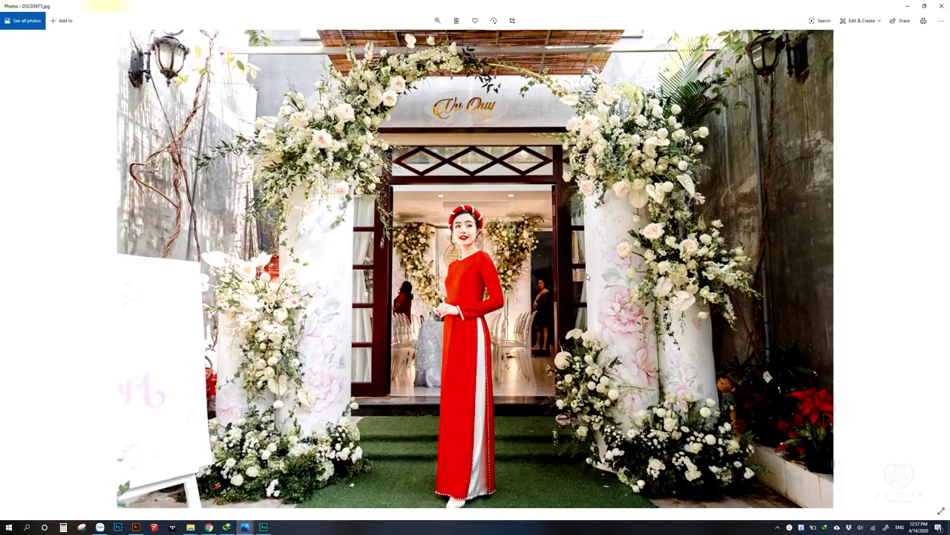
key("Left")
key("Left")
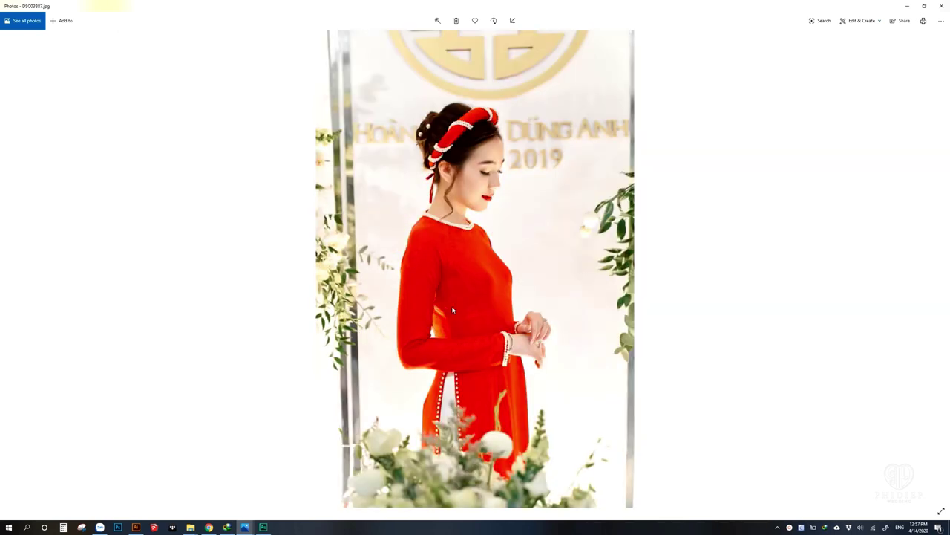
key("Left")
key("Left")
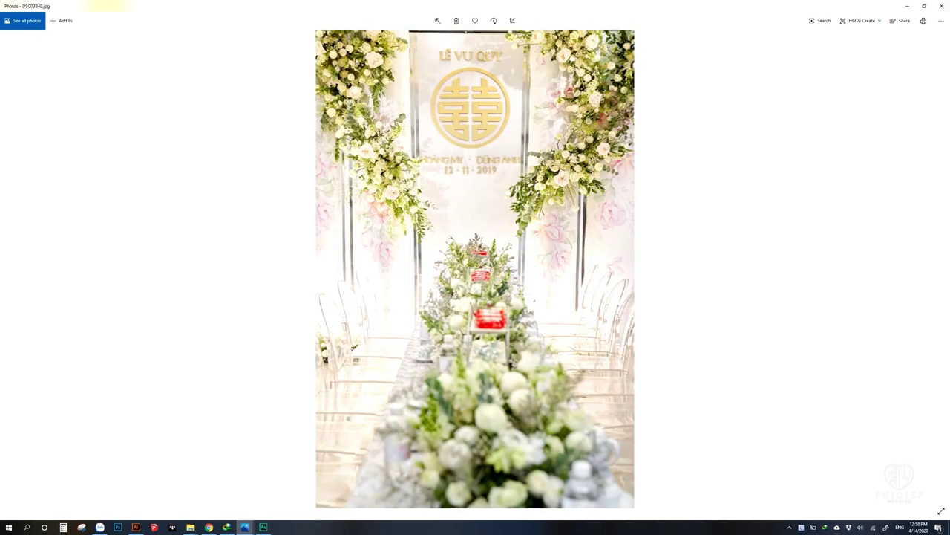
key("Left")
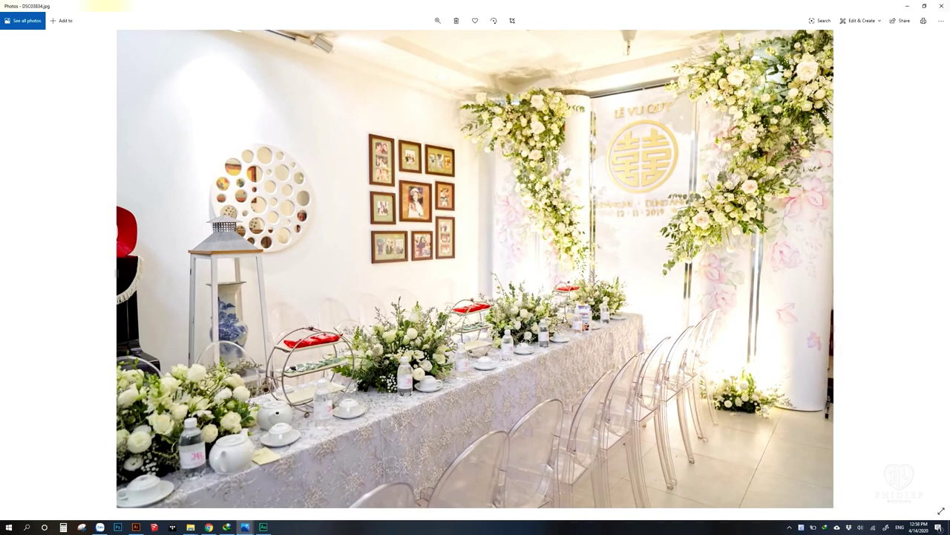
Step forward from DSC03834.jpg to DSC03887.jpg, the red áo dài bride portrait
key("Right")
key("Left")
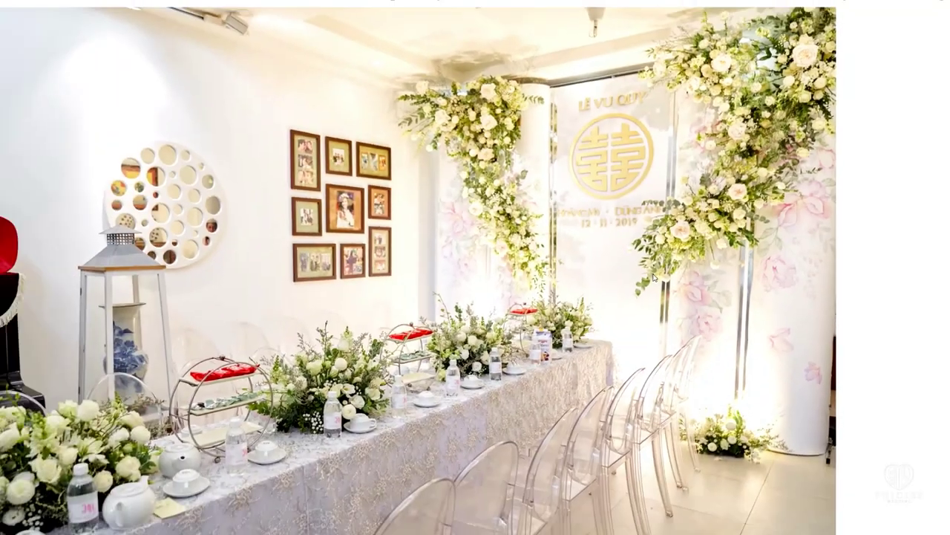
key("Right")
key("Right")
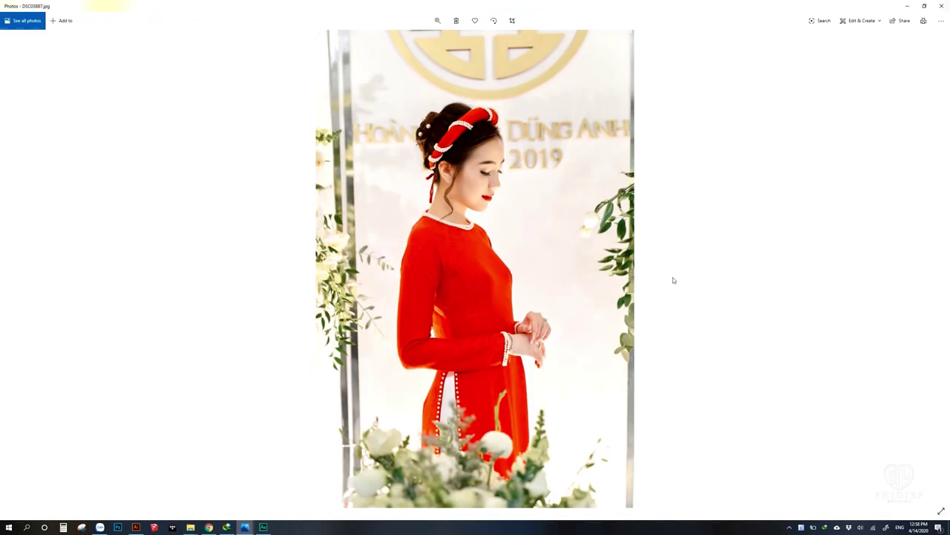
key("Right")
key("Right")
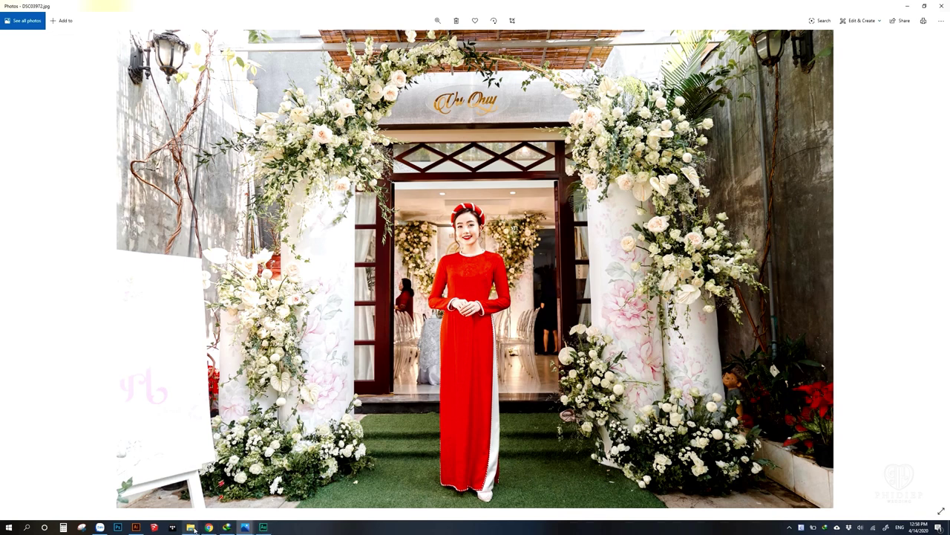
mouse_move(191, 527)
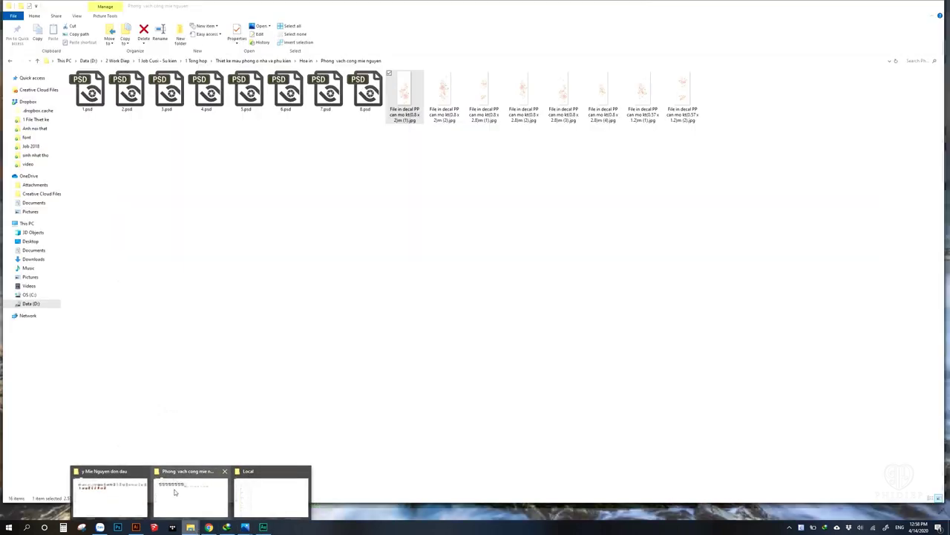
Open the first floral decal print from the decal folder and step through the next ones
left_click(176, 489)
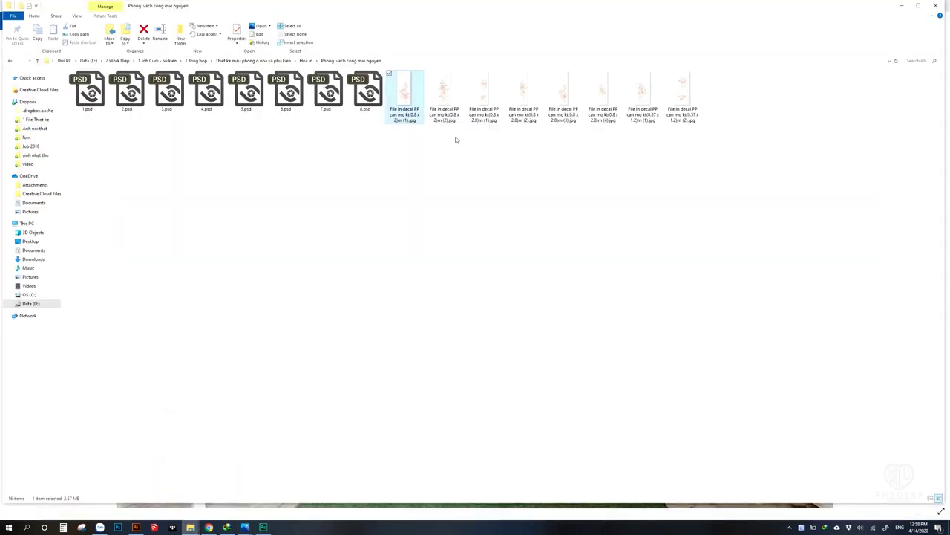
double_click(413, 108)
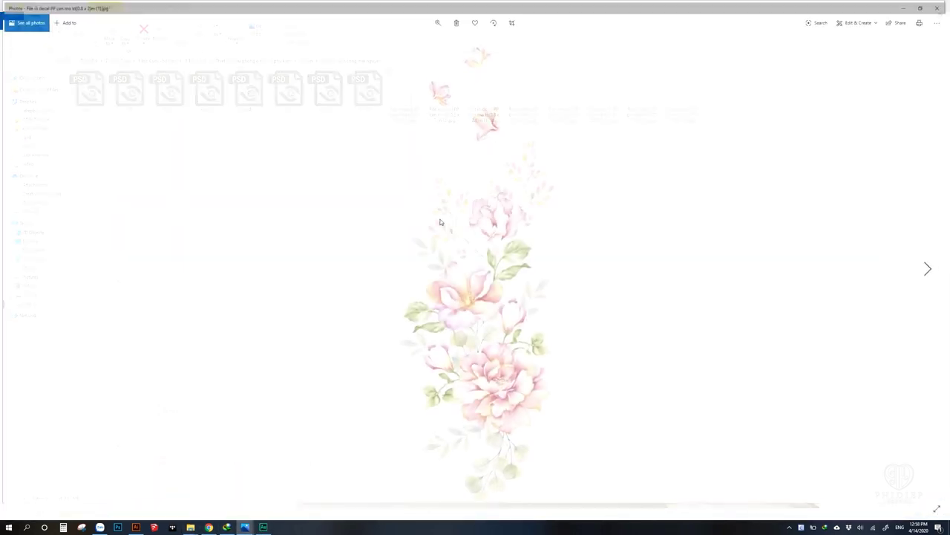
key("Right")
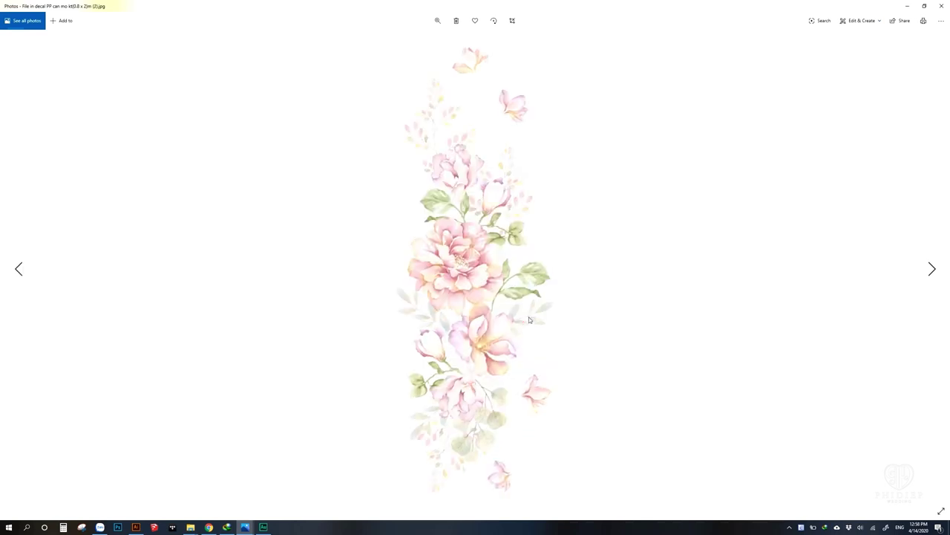
key("Right")
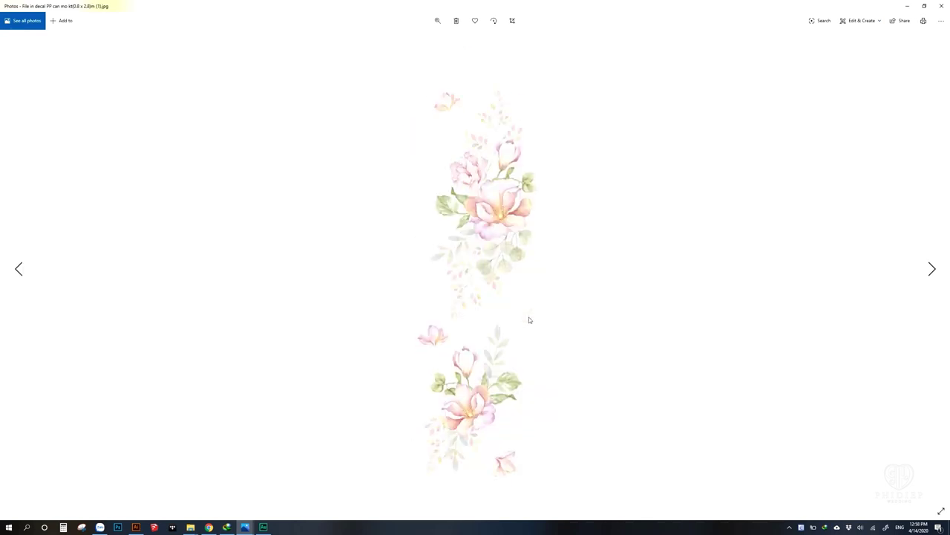
key("Right")
key("Right")
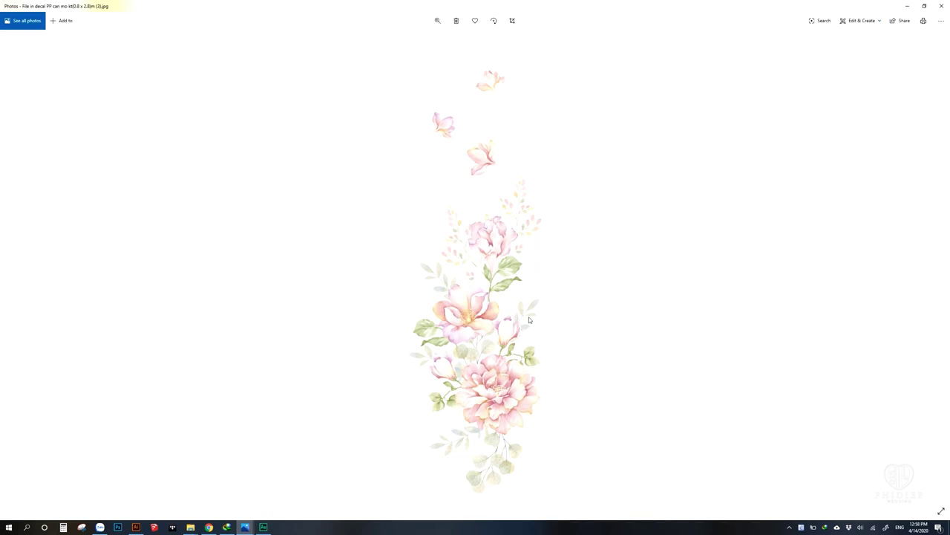
key("Right")
key("Right")
key("Right")
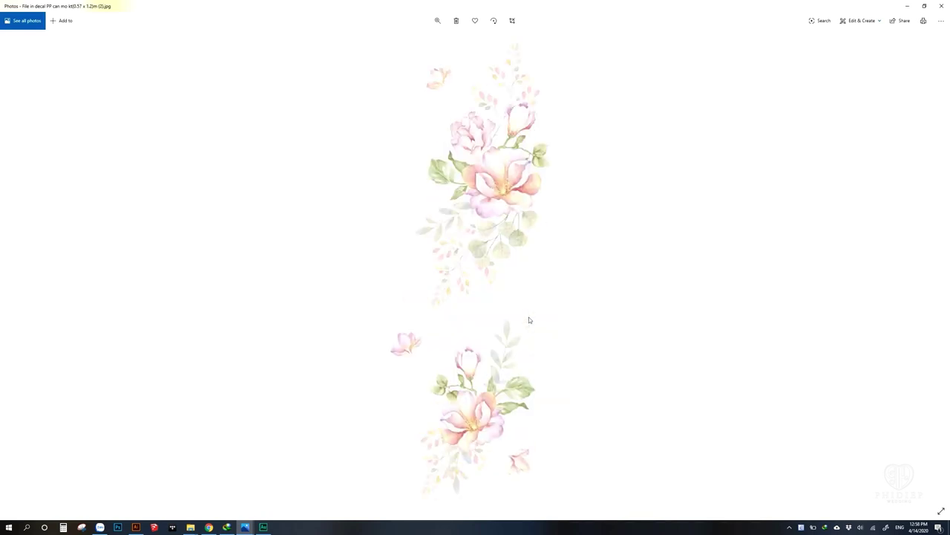
Flip back and forth among the decal prints, ending on the pink-blossom watercolor spray
key("Left")
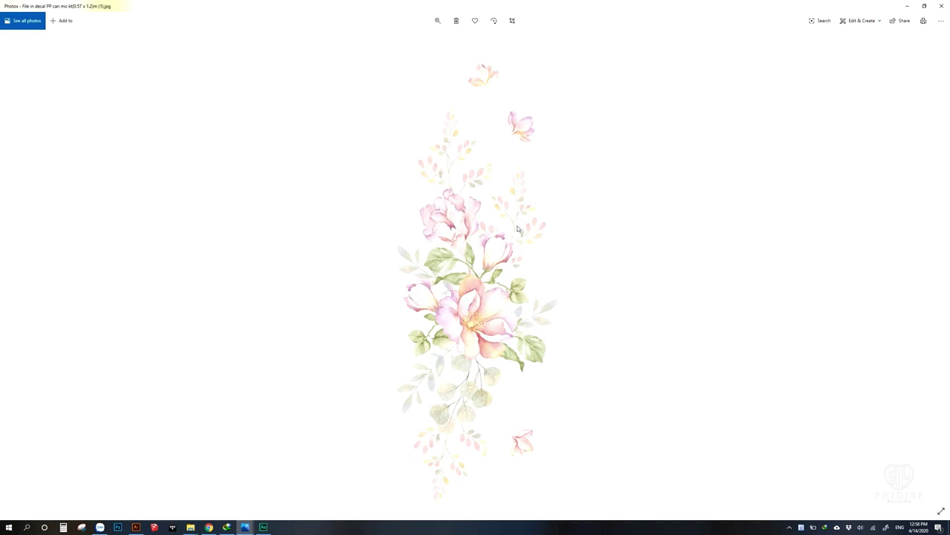
key("Left")
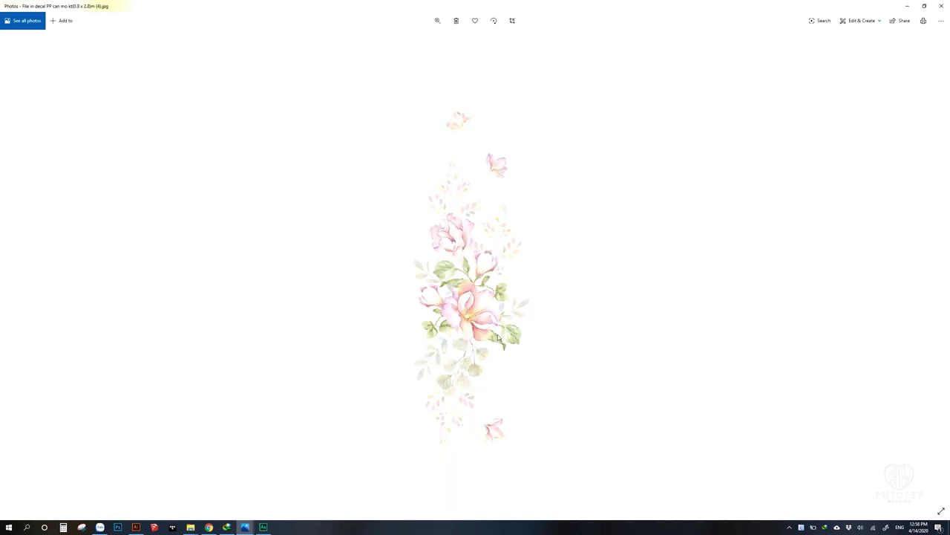
key("Left")
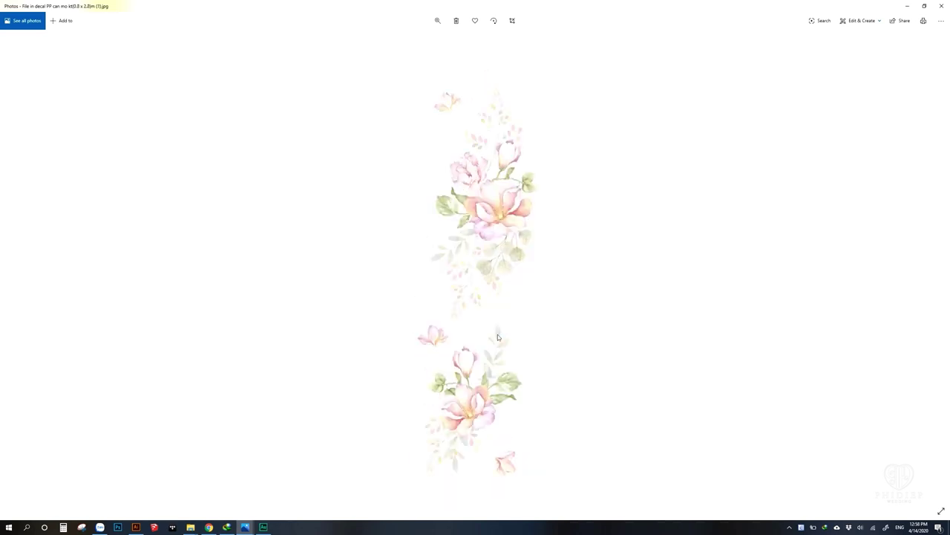
key("Left")
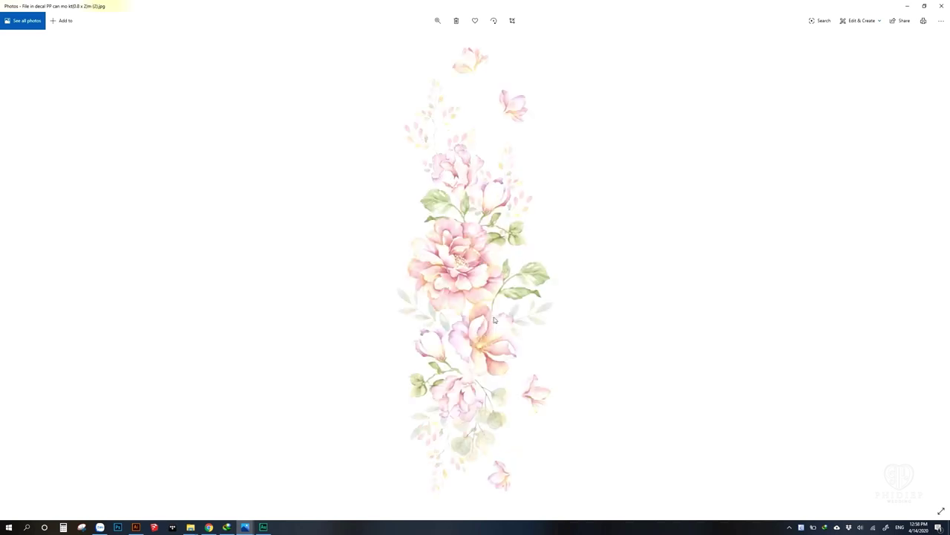
key("Left")
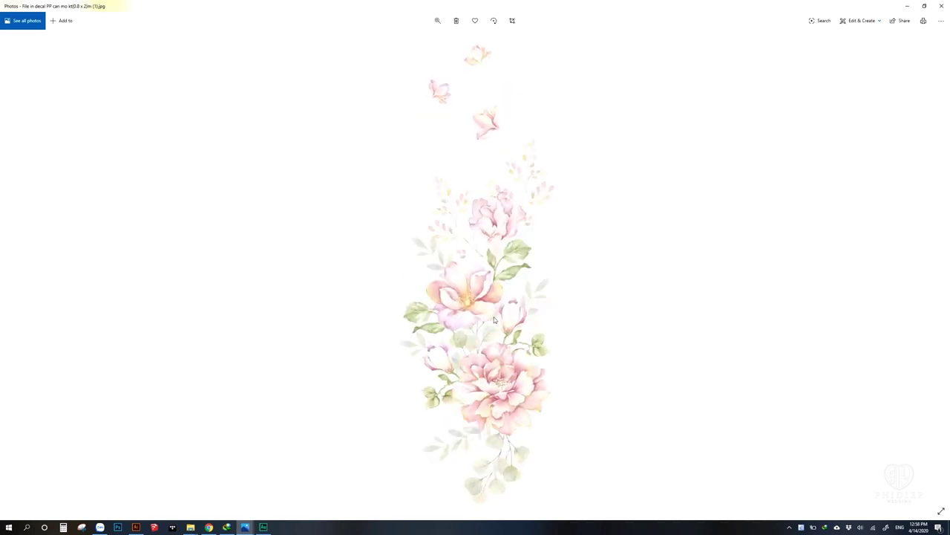
key("Right")
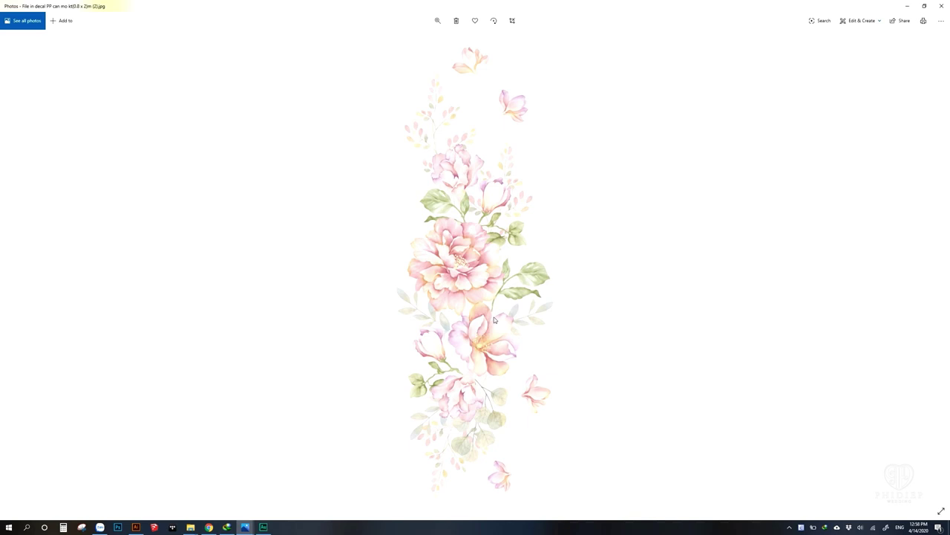
key("Left")
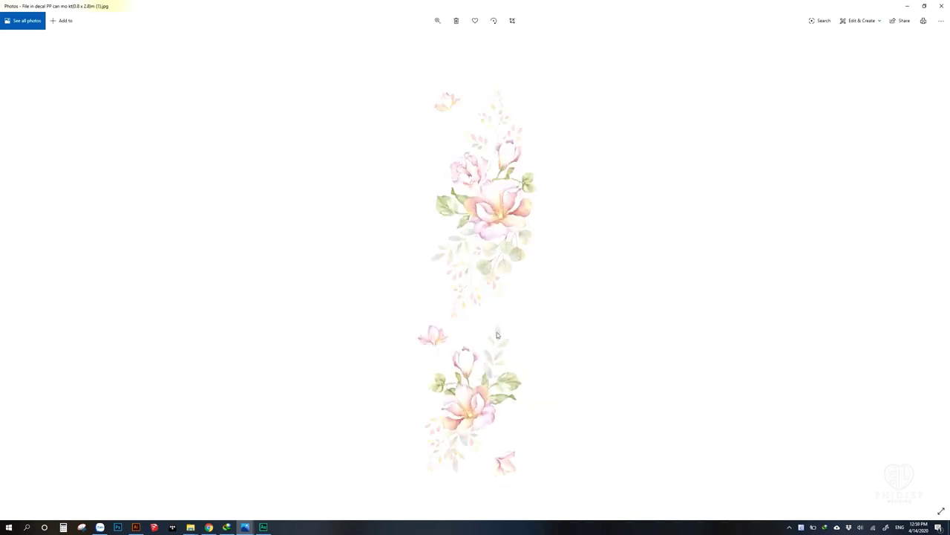
key("Right")
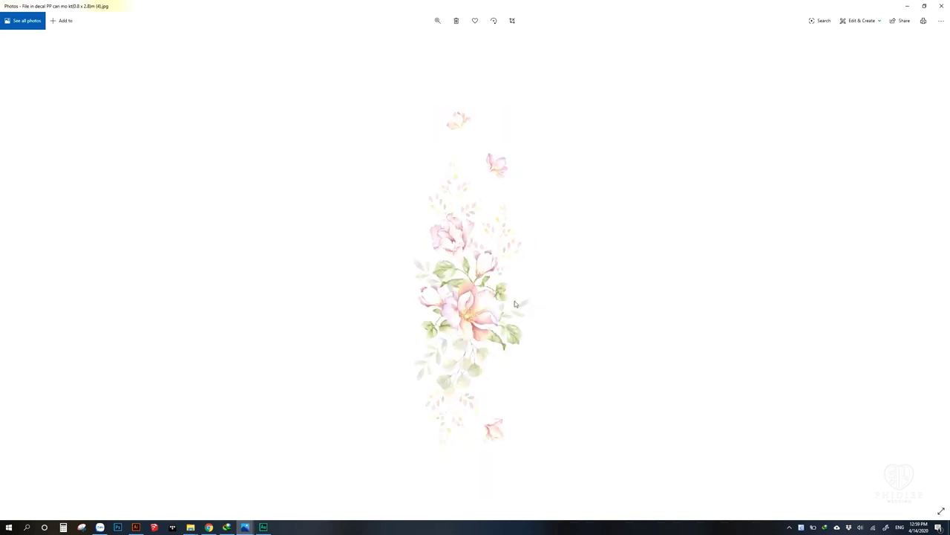
key("Left")
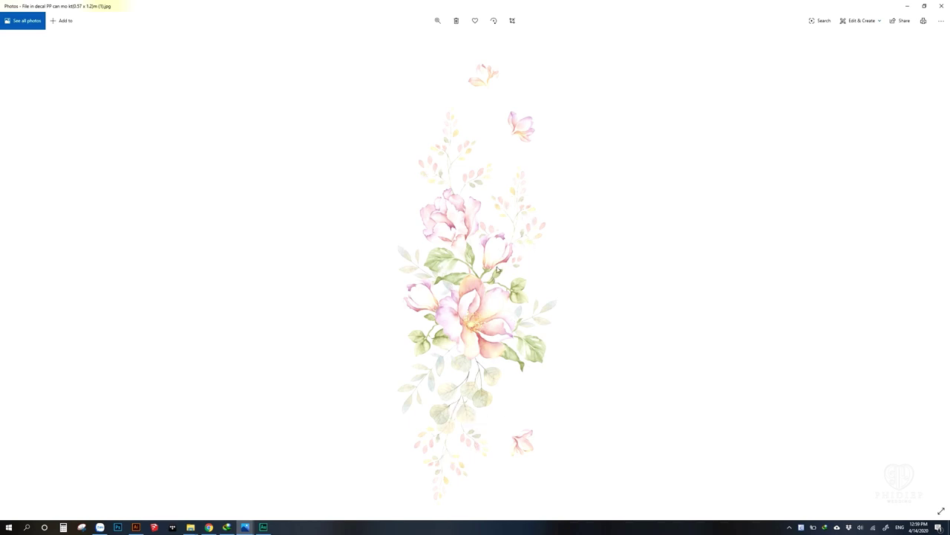
Browse the floral decal prints in Photos, settling on the tall 0.8 x 2.8 m (2) image
key("Right")
key("Right")
key("Right")
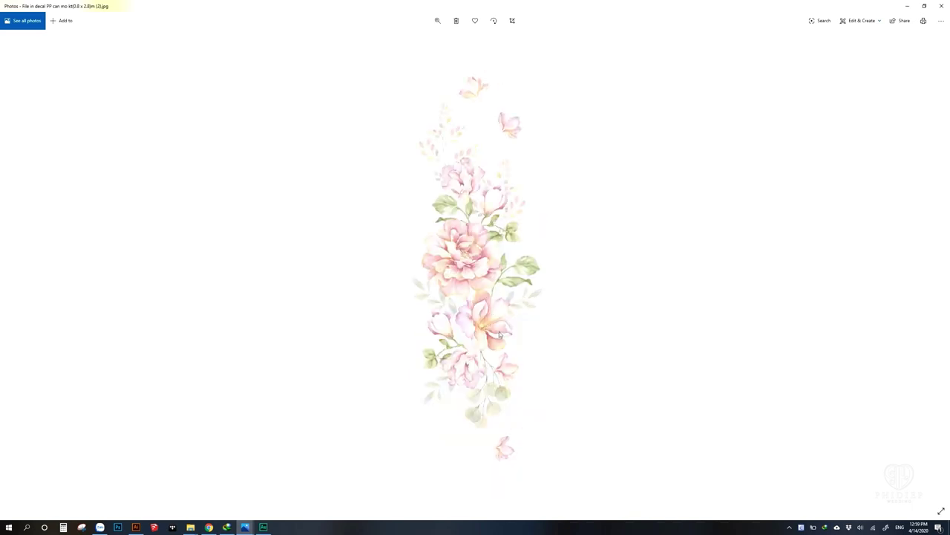
key("Right")
key("Right")
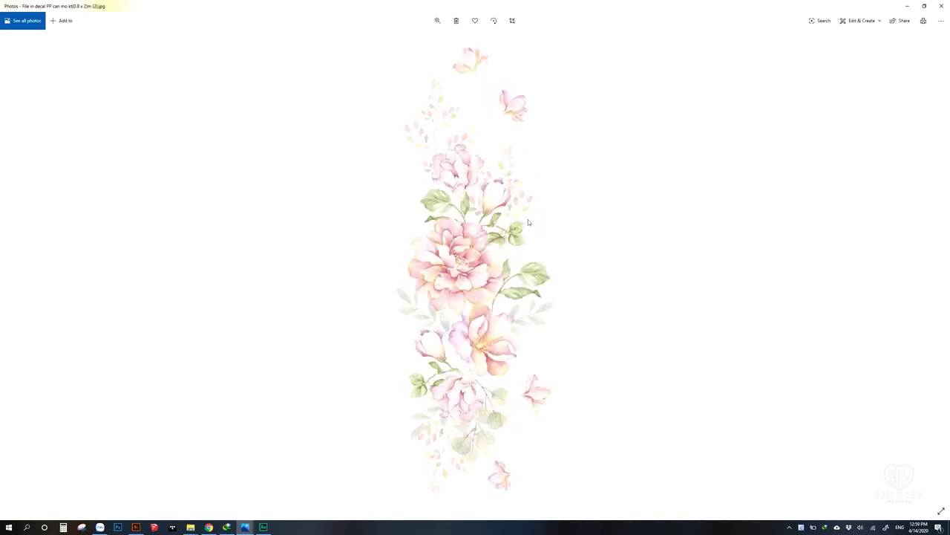
key("Left")
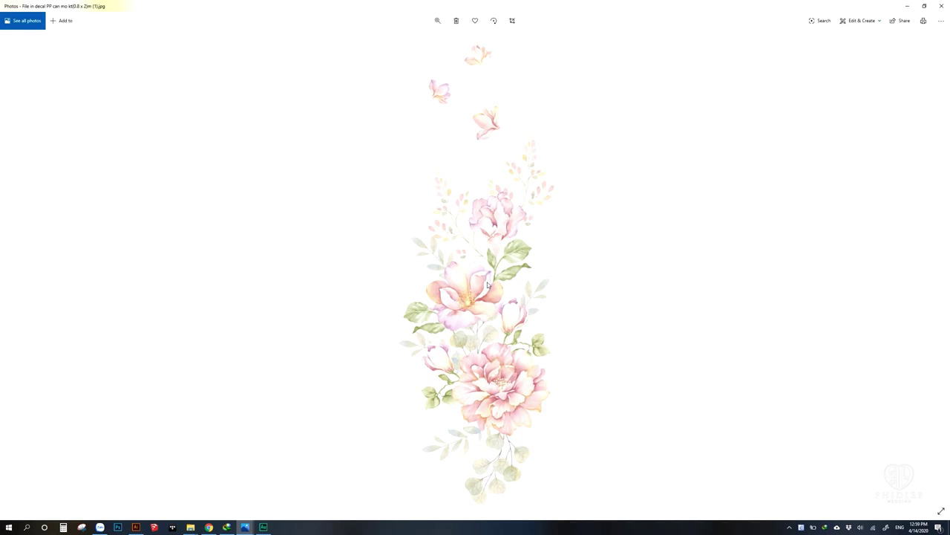
key("Left")
key("Left")
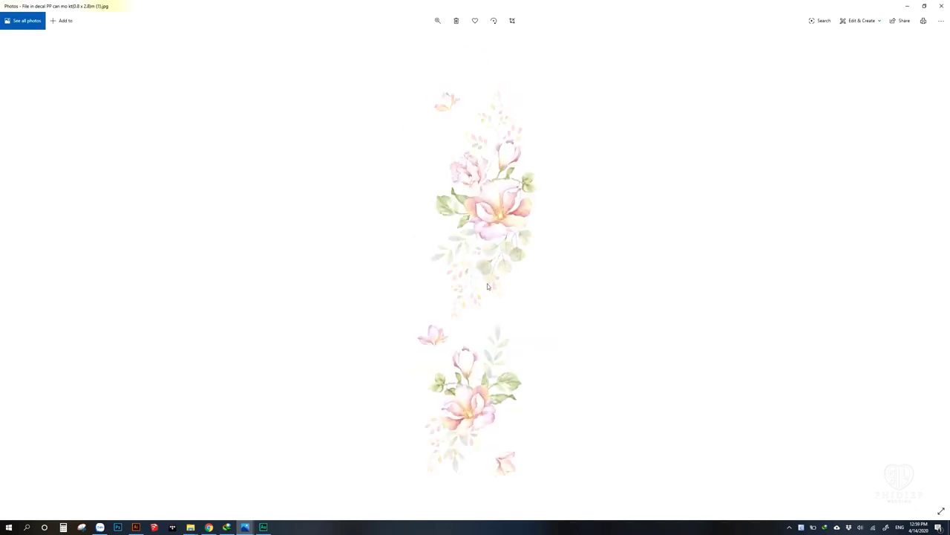
key("Right")
key("Right")
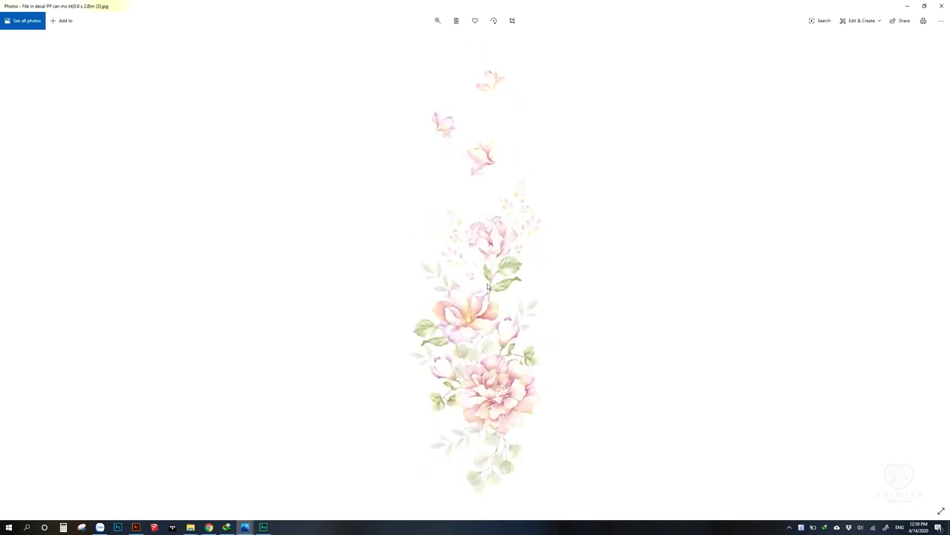
key("Right")
key("Right")
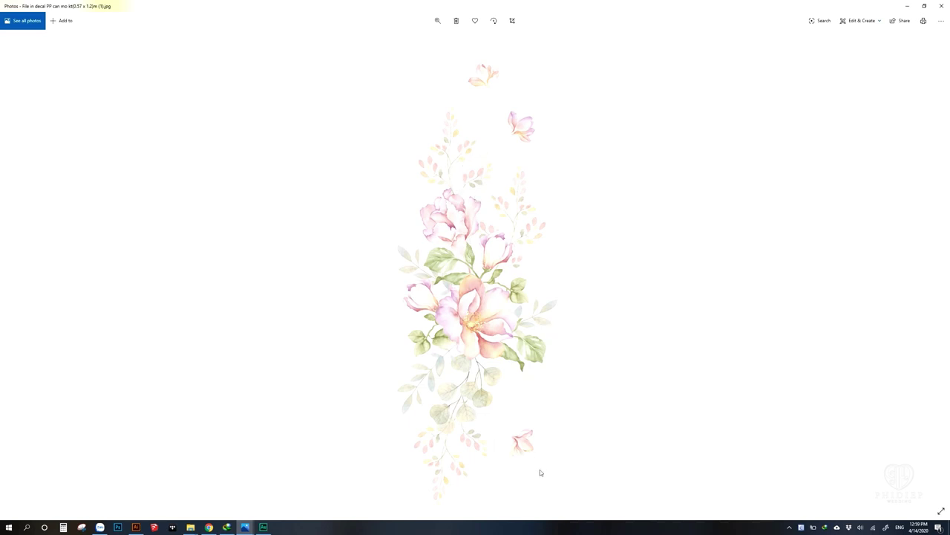
key("Right")
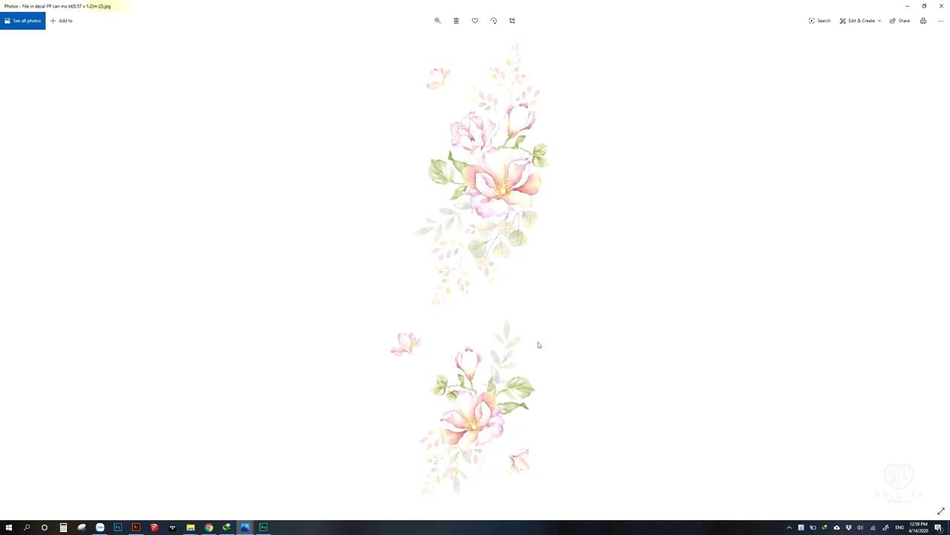
key("Right")
key("Right")
key("Left")
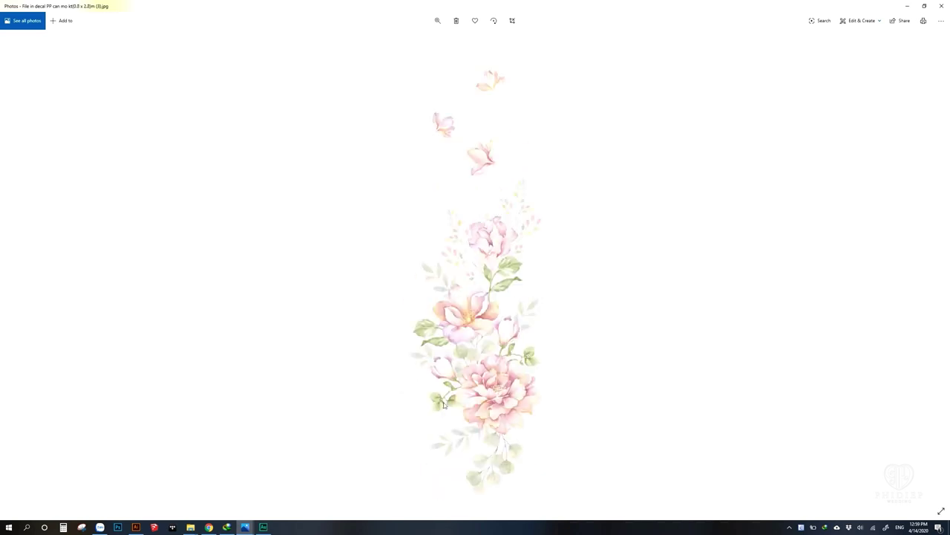
key("Left")
mouse_move(190, 528)
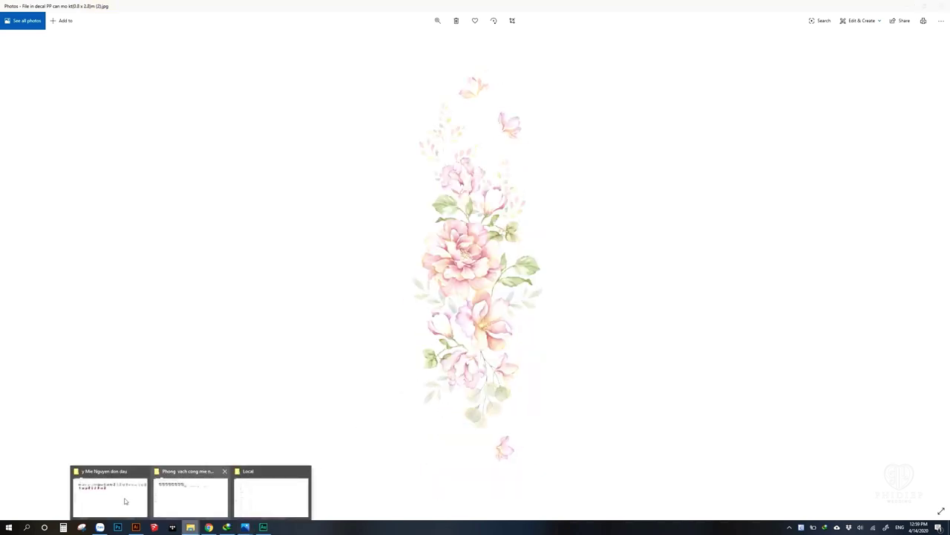
In File Explorer, navigate Data (D:) into the Design phong cuoi folder and select 1a.jpg
left_click(215, 482)
left_click(31, 304)
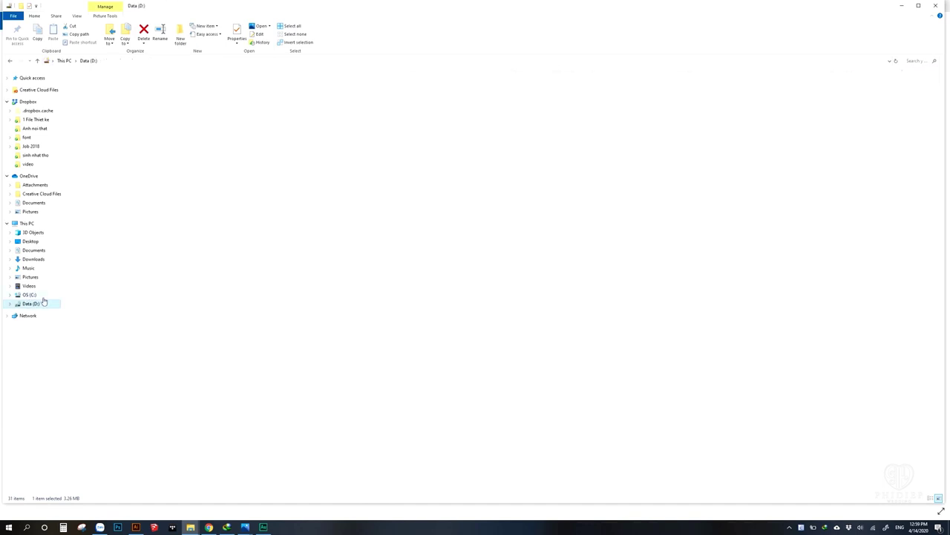
double_click(179, 104)
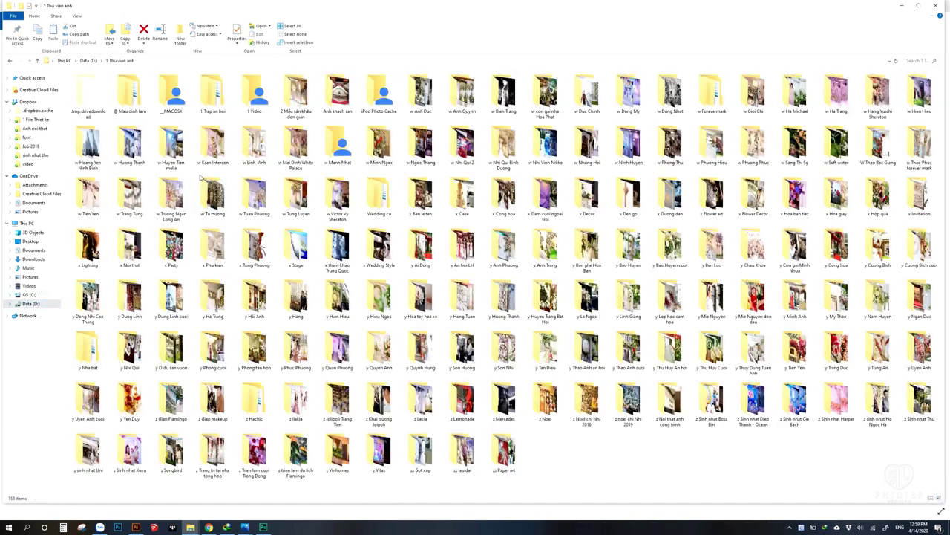
left_click(32, 304)
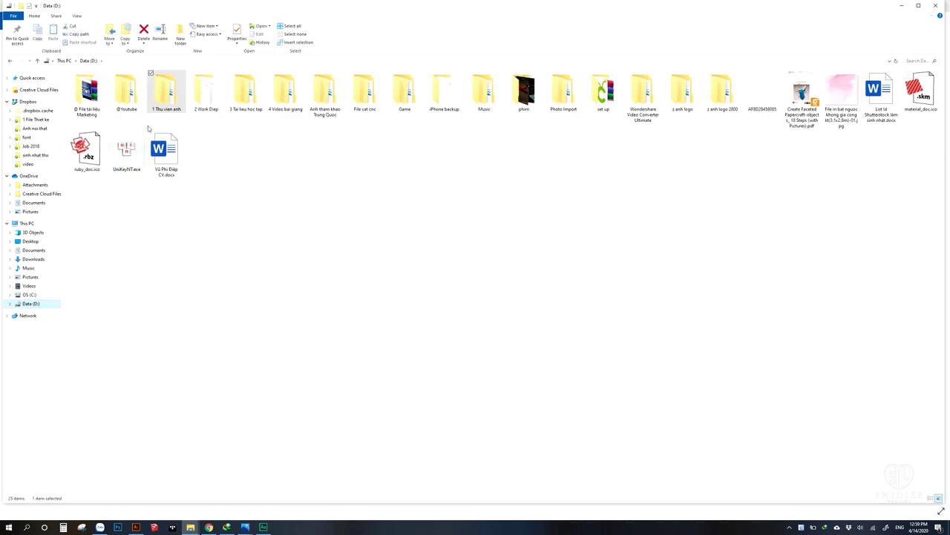
double_click(202, 95)
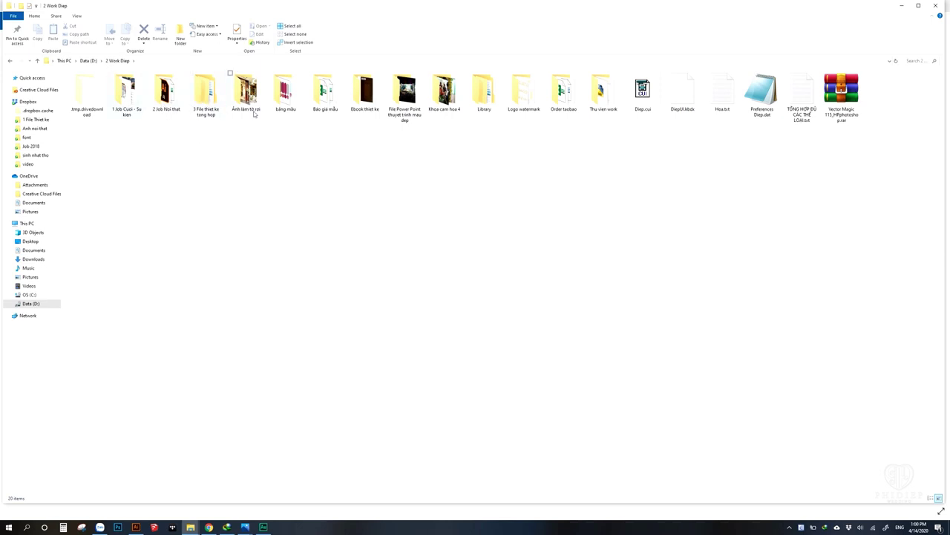
left_click(89, 61)
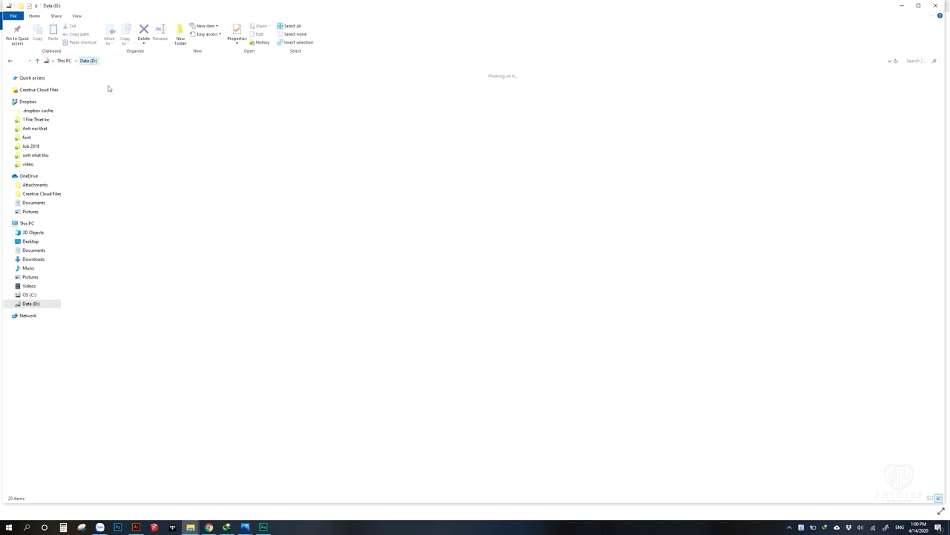
double_click(164, 104)
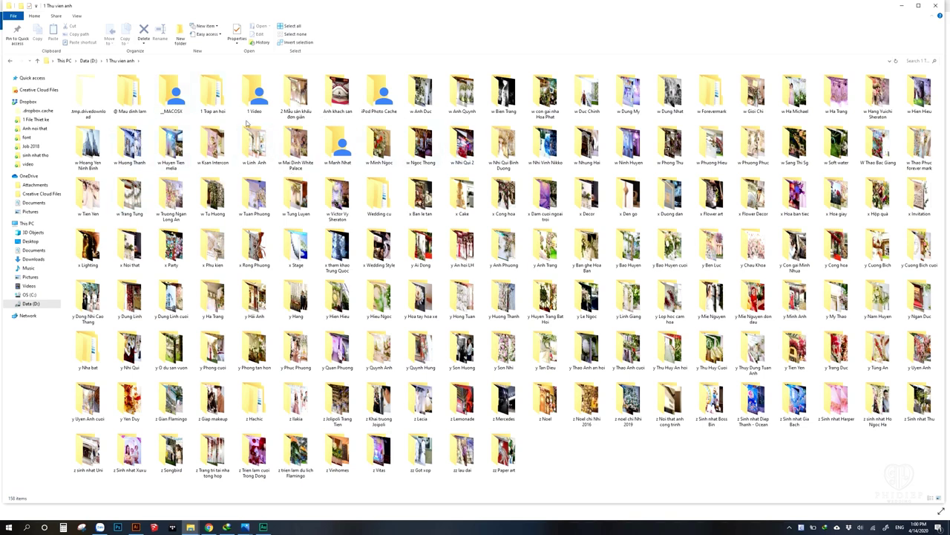
key("alt+Up")
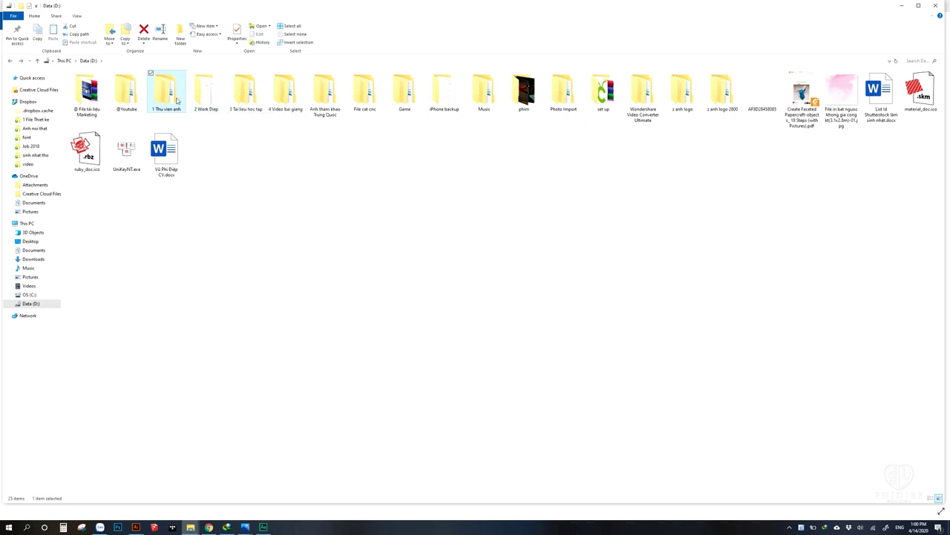
double_click(206, 89)
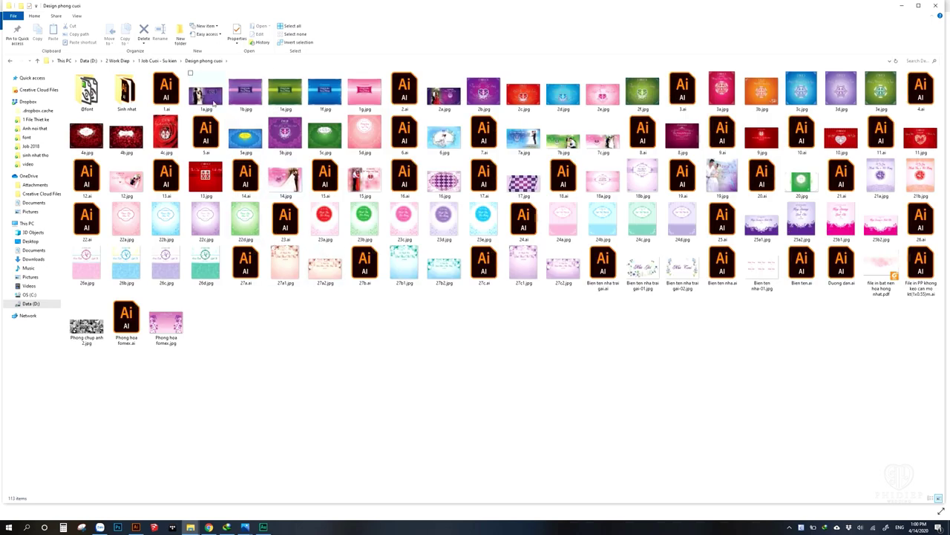
left_click(214, 104)
View 1a.jpg in Photos and browse its purple, green and pink backdrop variants
double_click(214, 104)
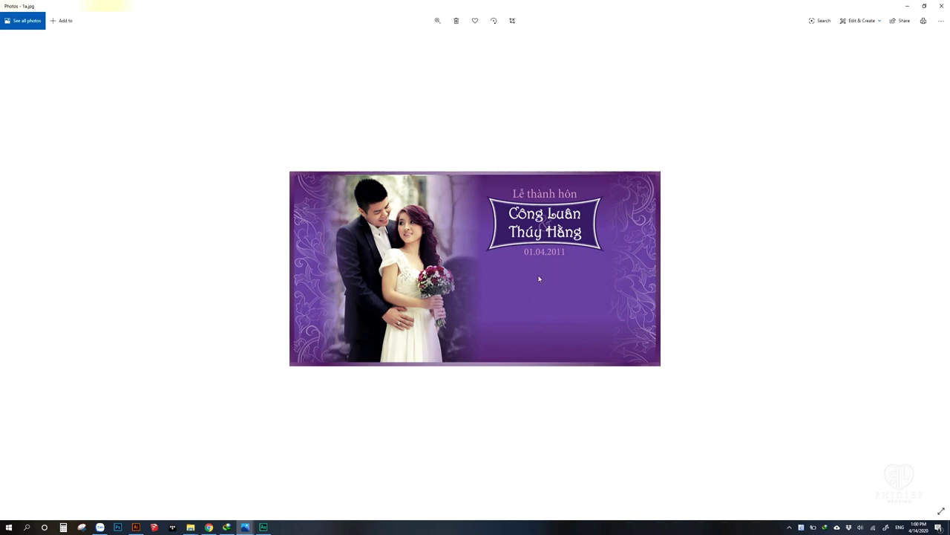
key("Right")
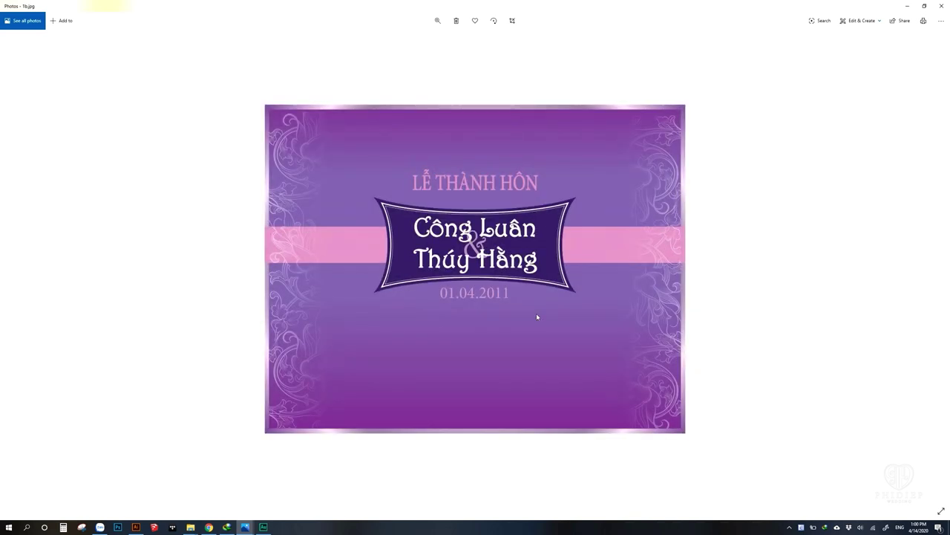
key("Left")
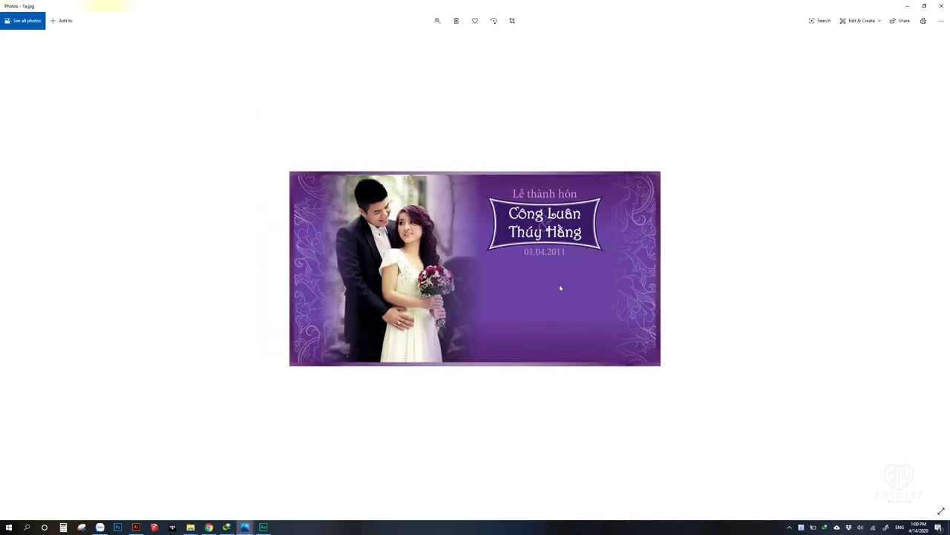
key("Right")
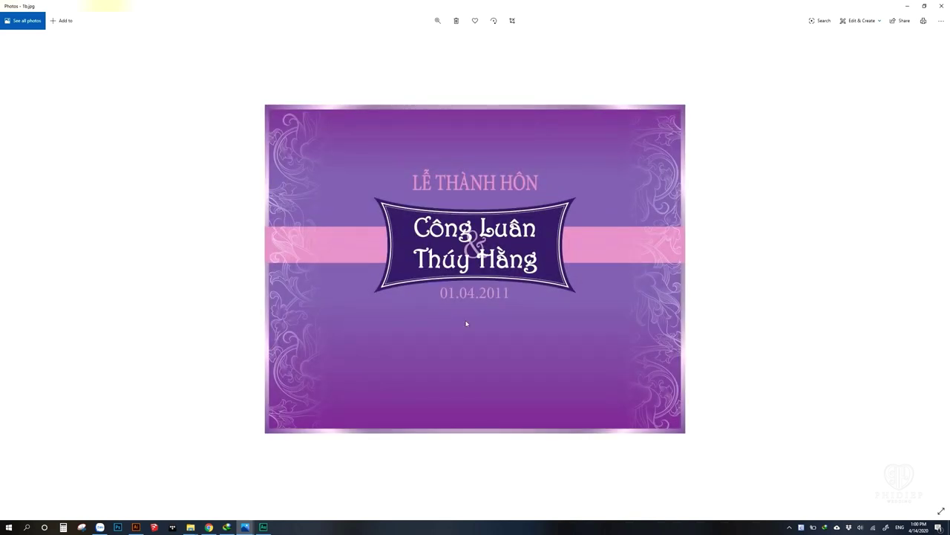
key("Right")
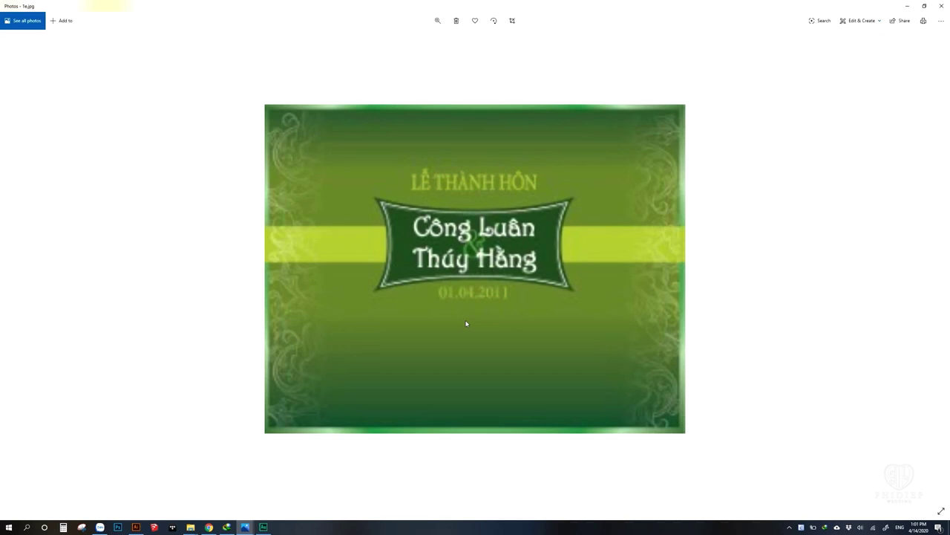
key("Right")
key("Right")
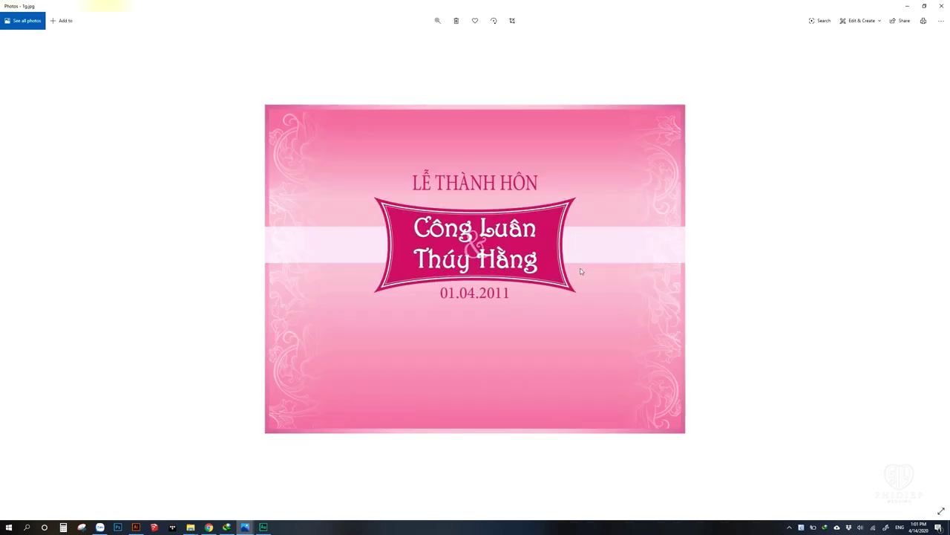
Close Photos, open 2c.jpg, then step back to the purple 2b.jpg backdrop
left_click(942, 6)
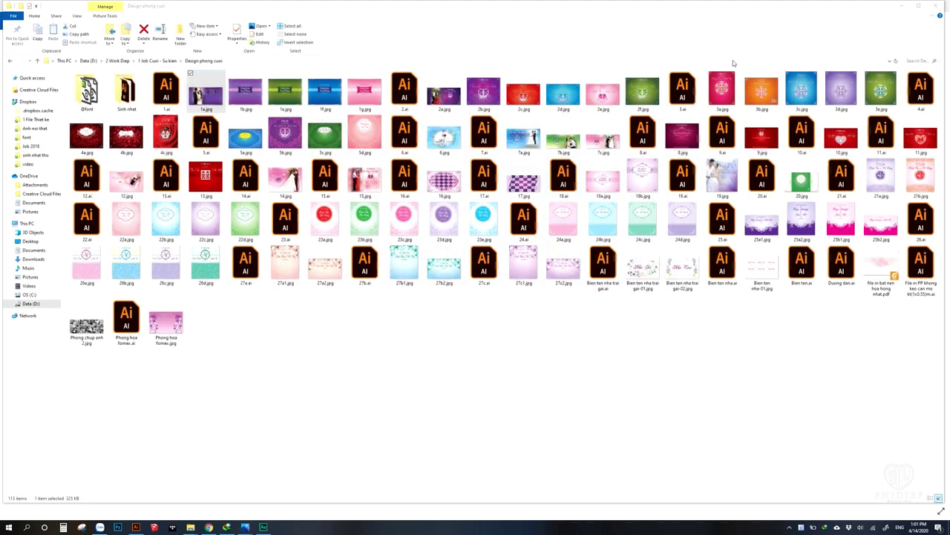
double_click(524, 96)
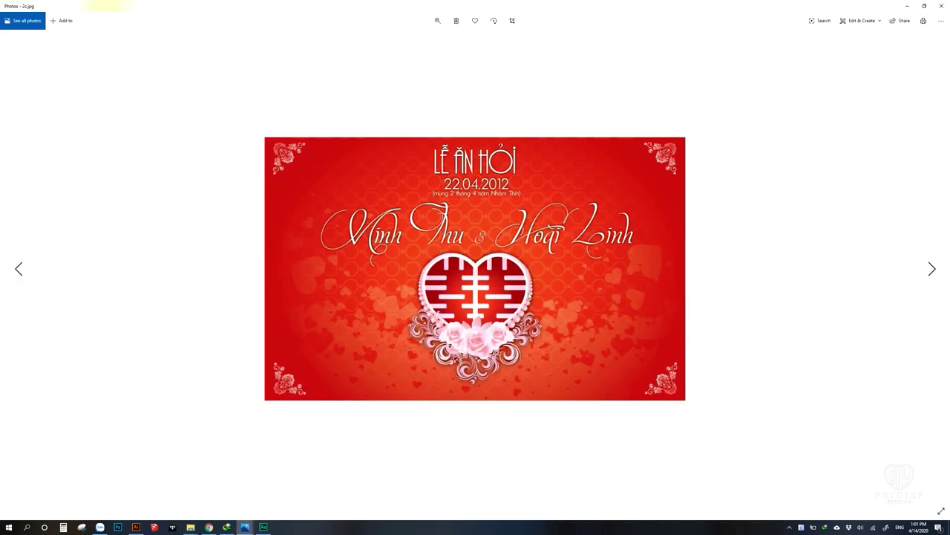
key("Left")
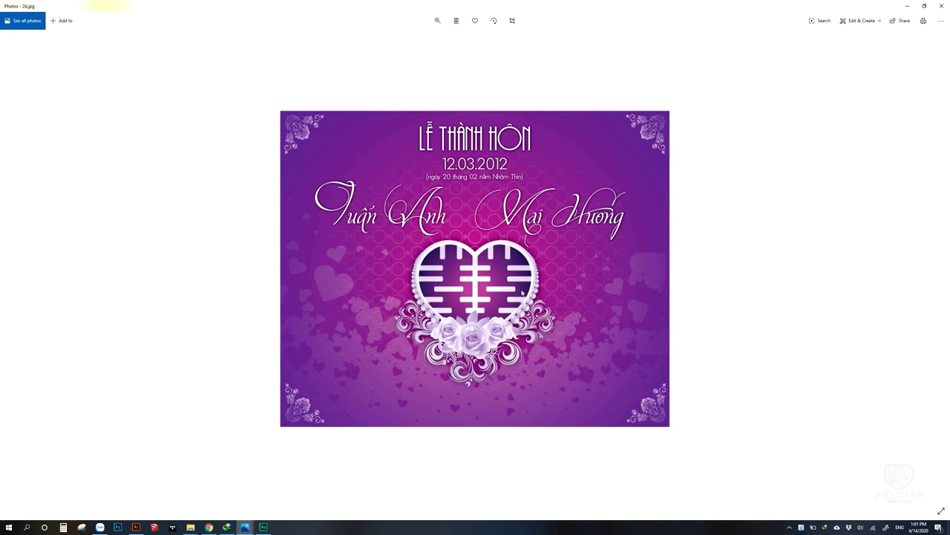
Compare the neighbouring printed designs 2a, purple 2b and red 2c.jpg
key("Right")
key("Left")
key("Right")
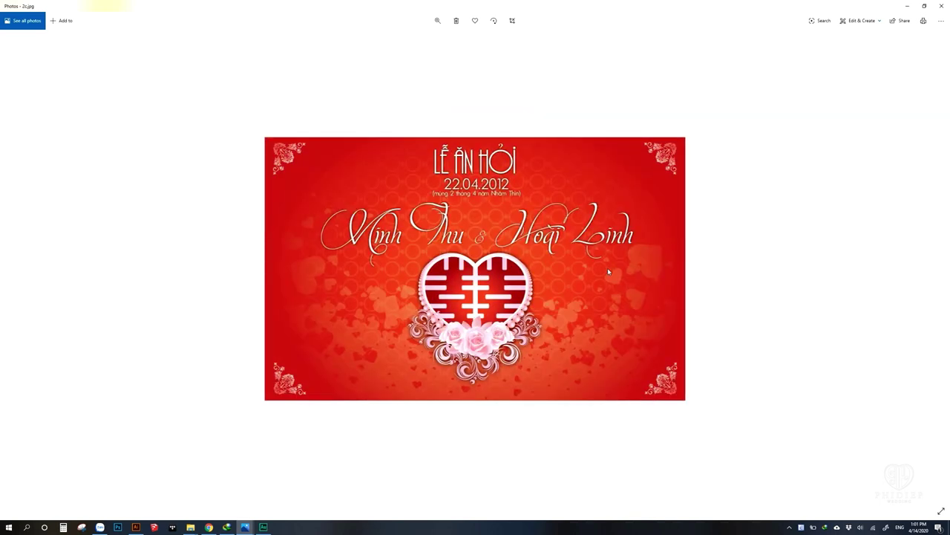
key("Left")
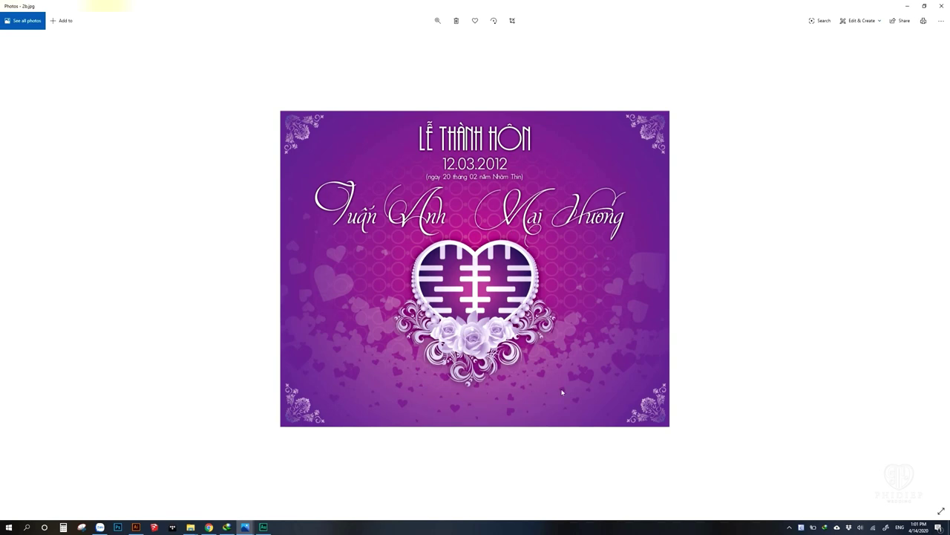
key("Right")
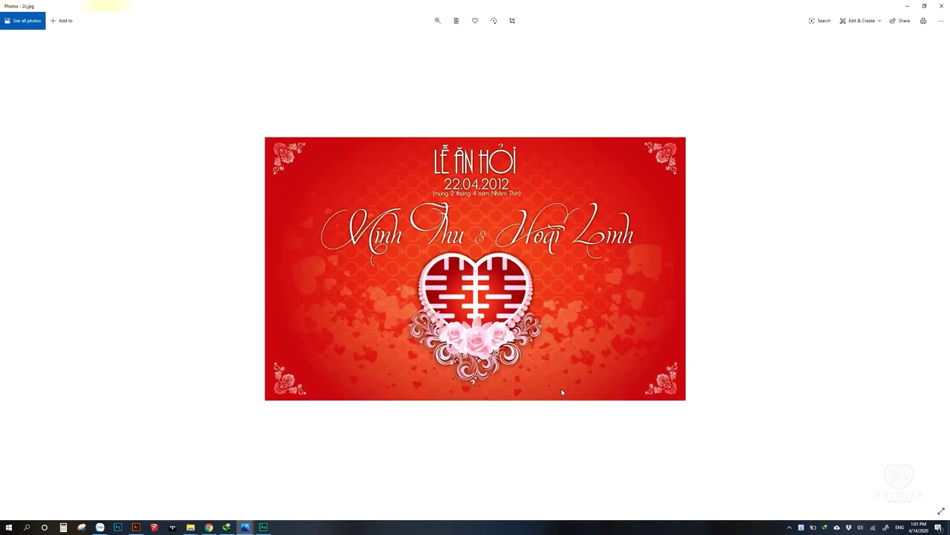
key("Left")
key("Left")
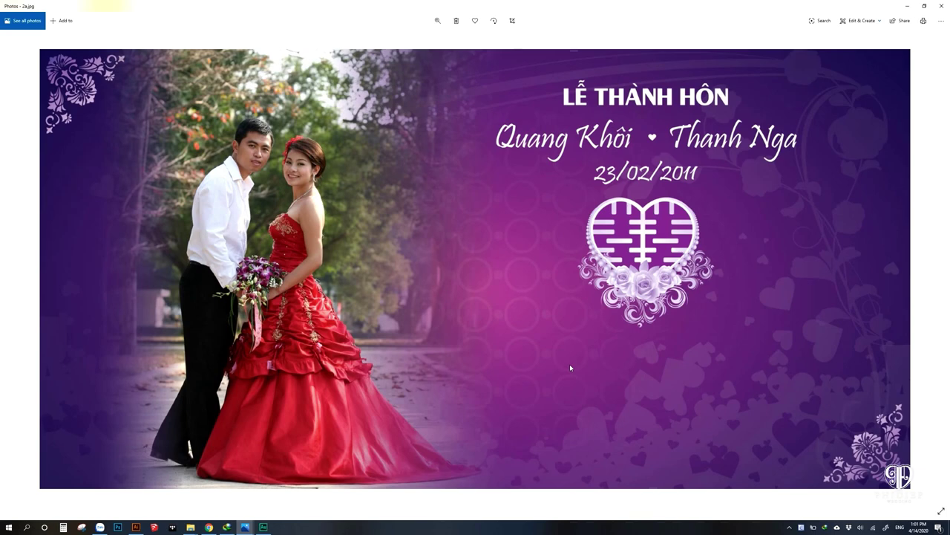
Advance through the next six printed backdrop designs
key("Right")
key("Right")
key("Right")
key("Right")
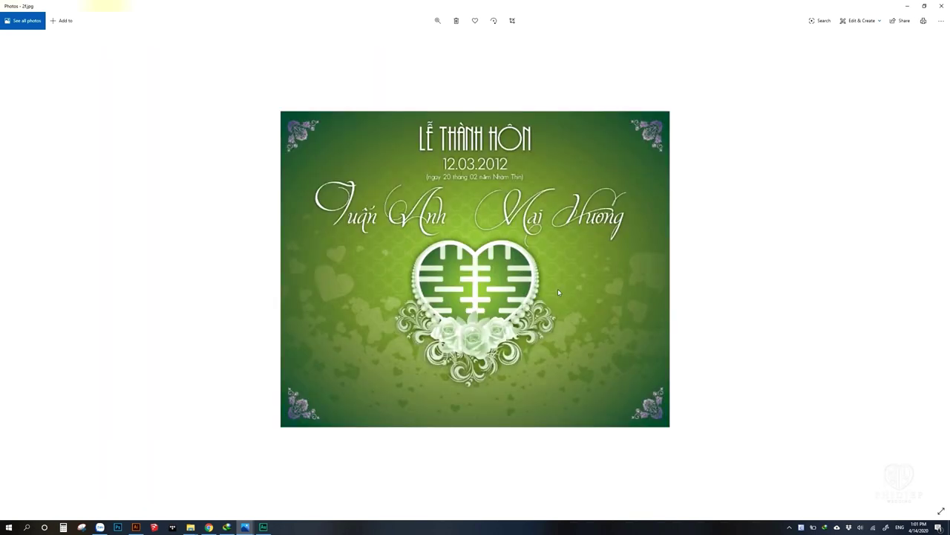
key("Right")
key("Right")
key("Right")
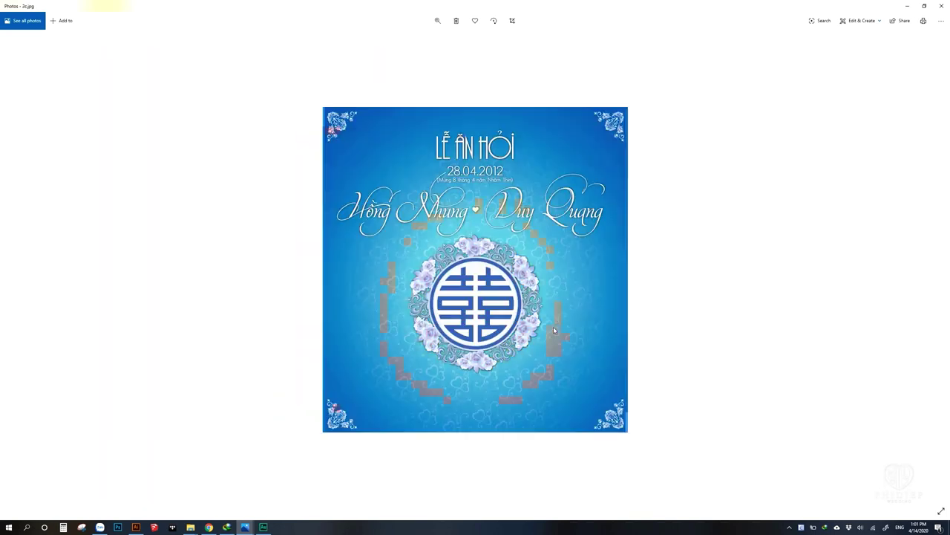
key("Right")
key("Right")
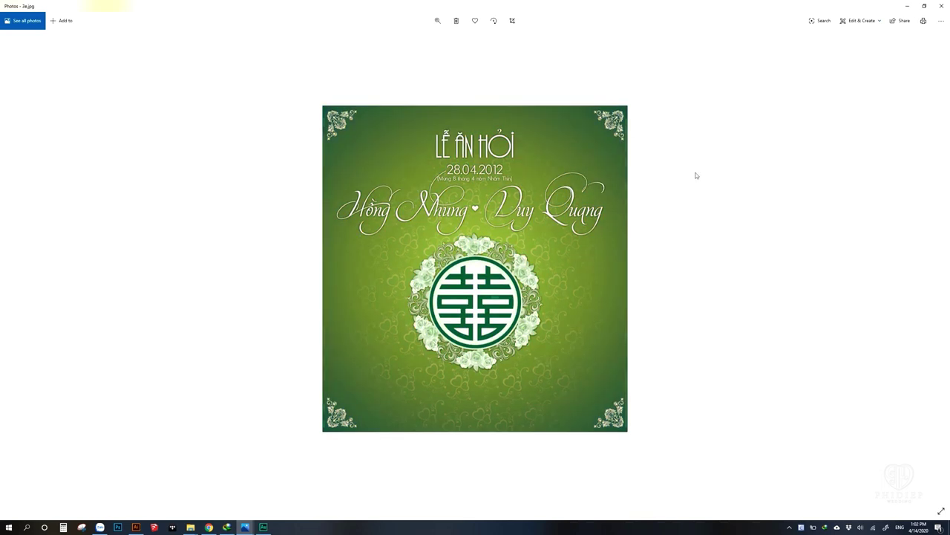
key("Right")
key("Right")
key("Right")
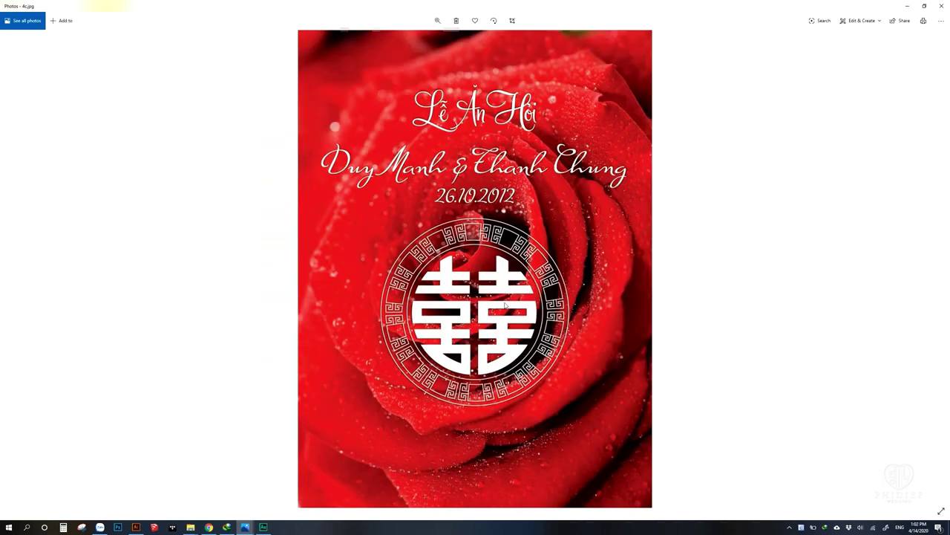
key("Right")
key("Right")
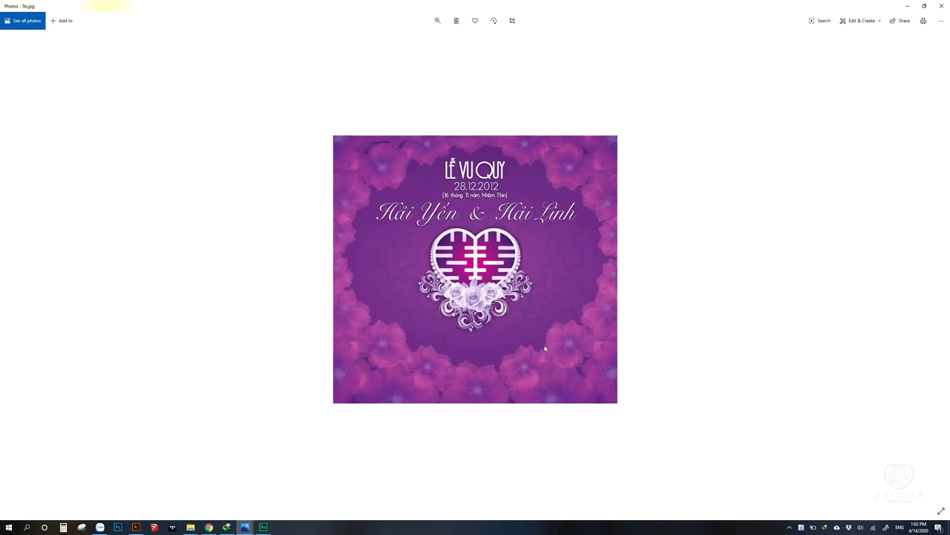
key("Right")
key("Right")
Open the portrait design 27a1.jpg from Explorer, then move to the wide 27a2.jpg
key("Escape")
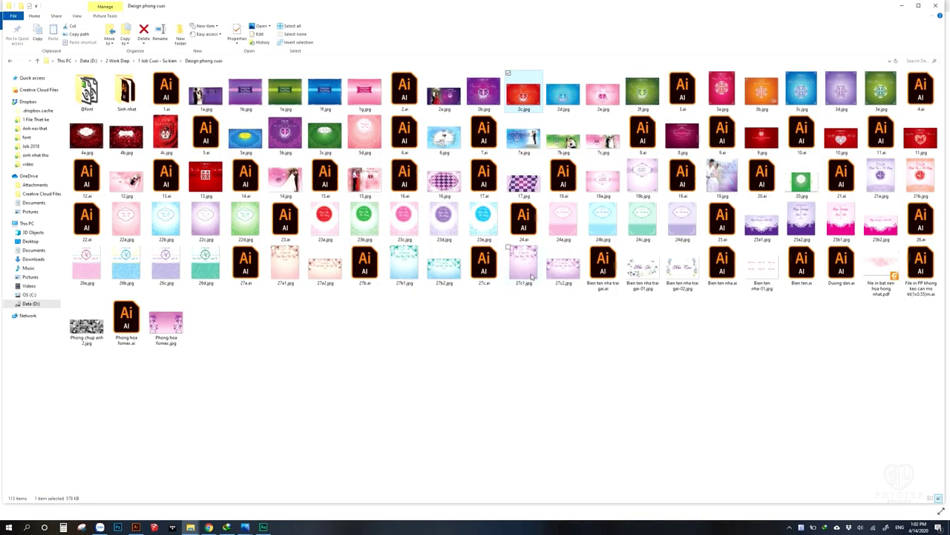
left_click(281, 267)
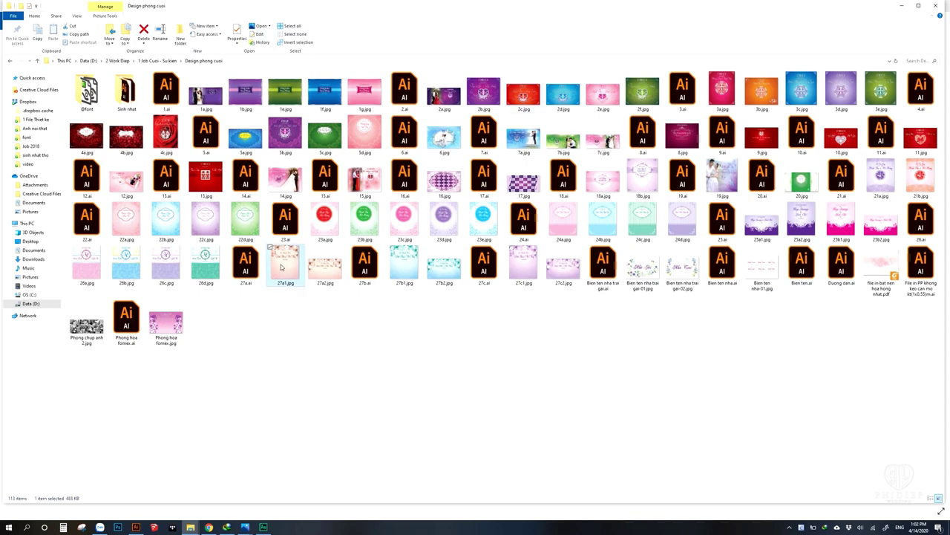
double_click(281, 267)
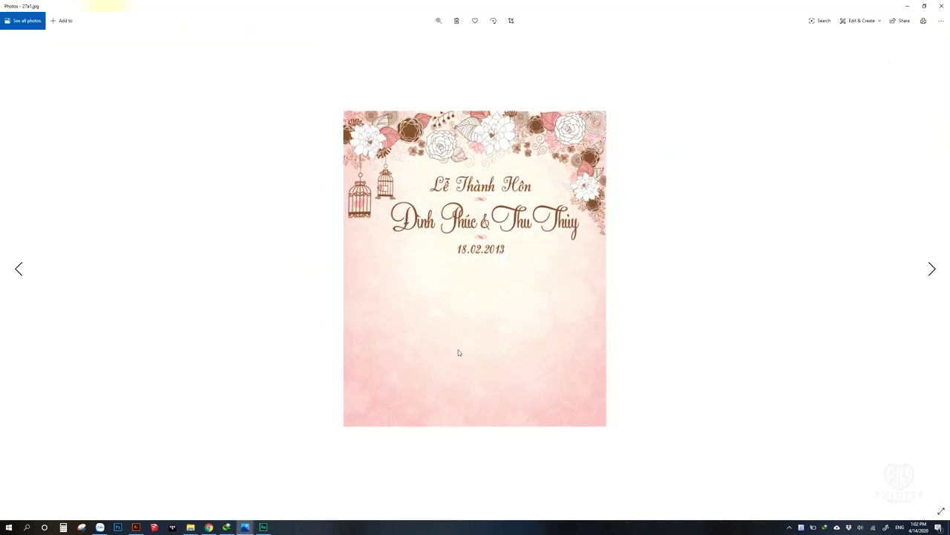
key("Right")
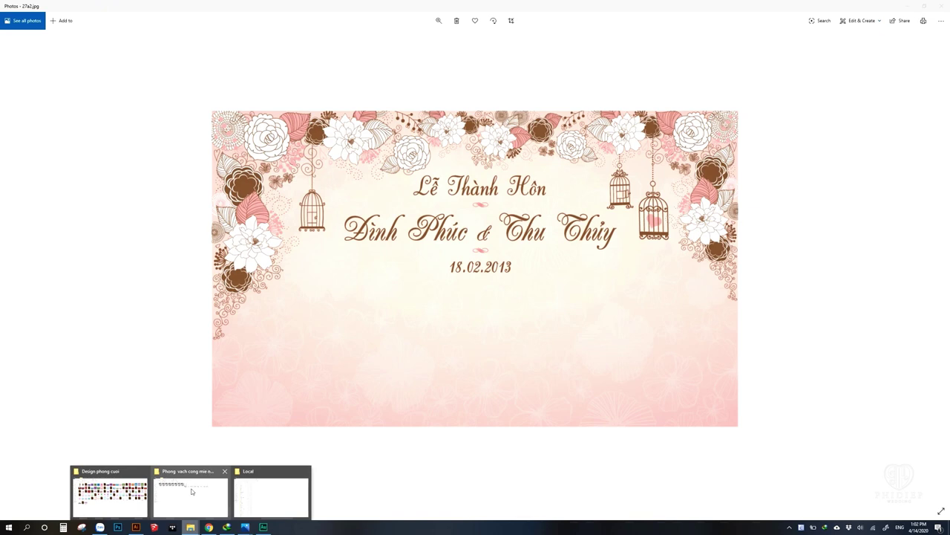
Open DSC02503.jpg from a client folder in Data (D:) > 1 Thu vien anh
left_click(110, 494)
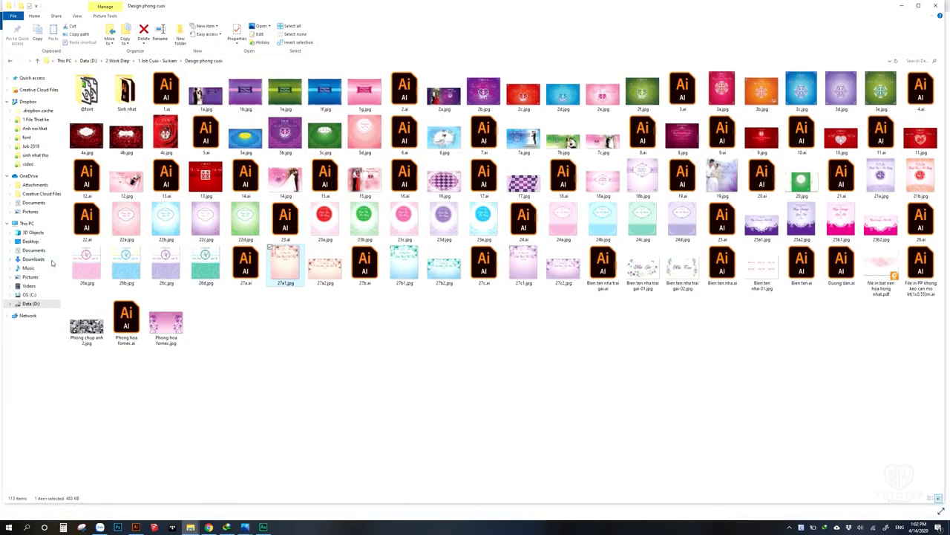
left_click(43, 304)
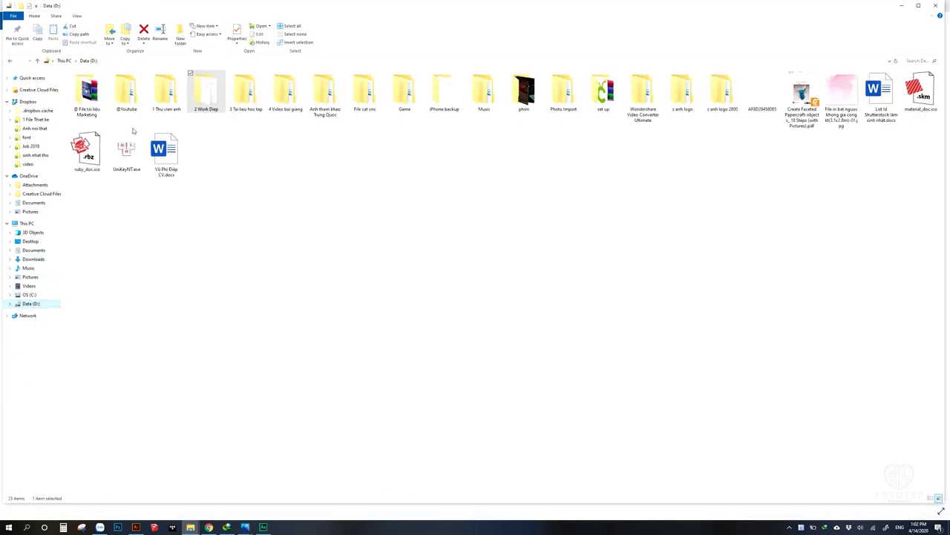
double_click(152, 95)
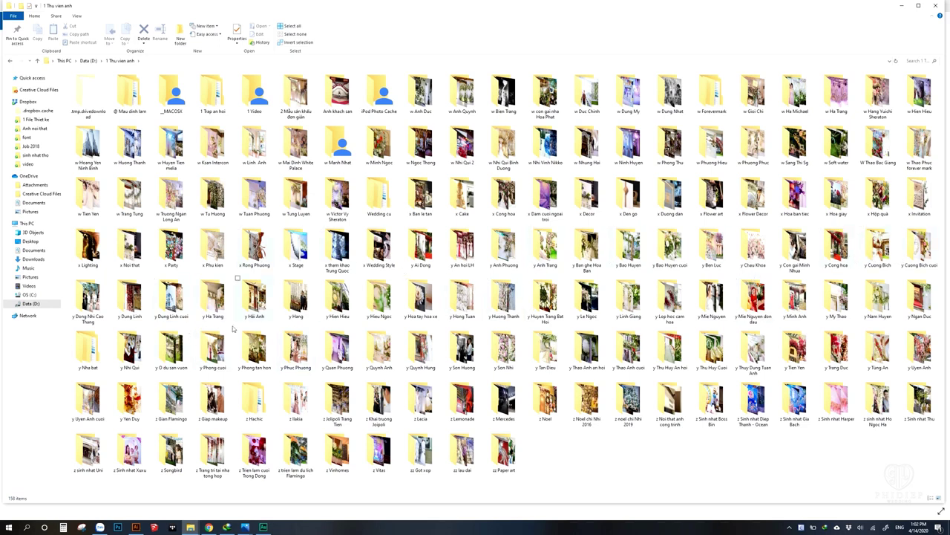
left_click(512, 313)
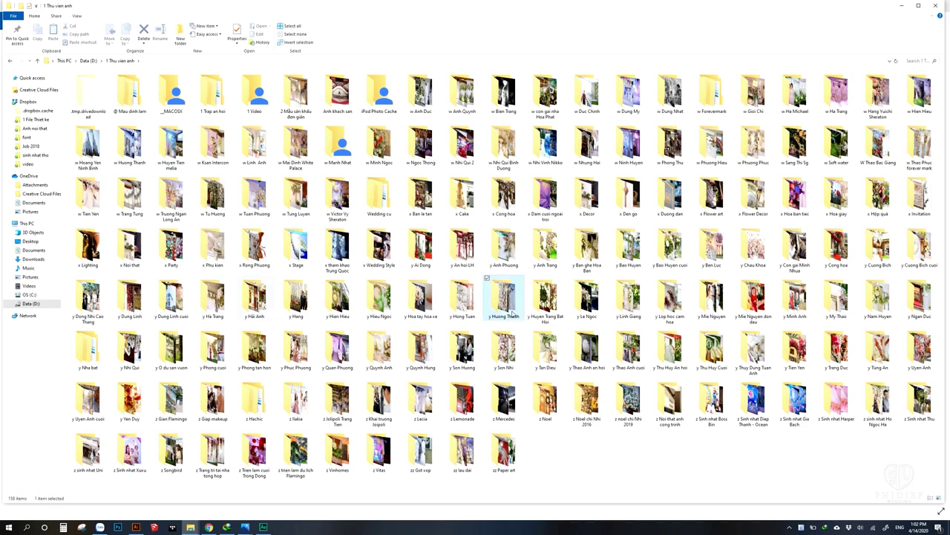
key("Return")
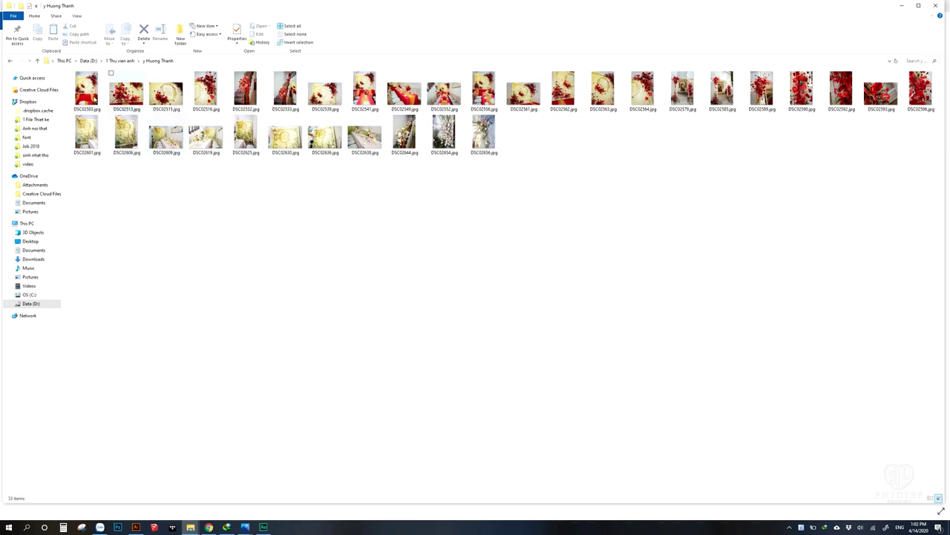
left_click(95, 97)
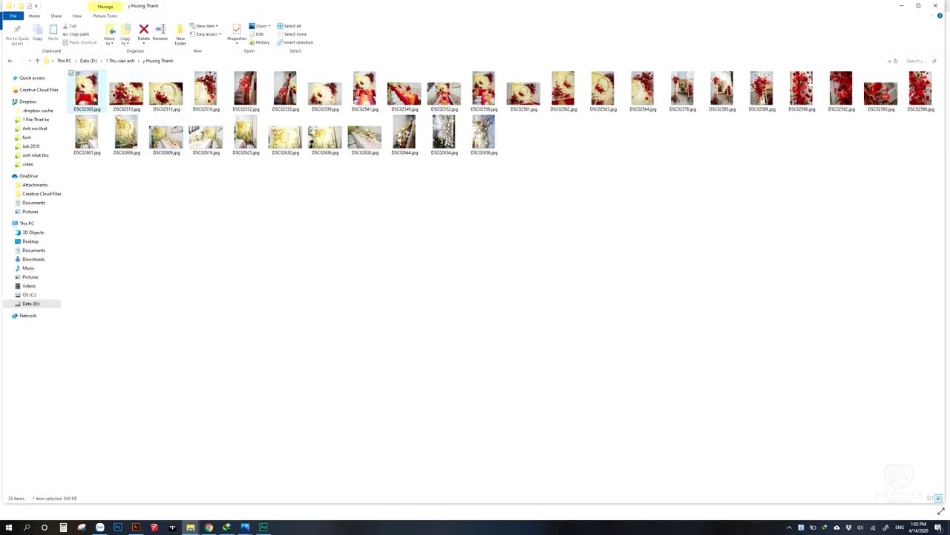
key("Return")
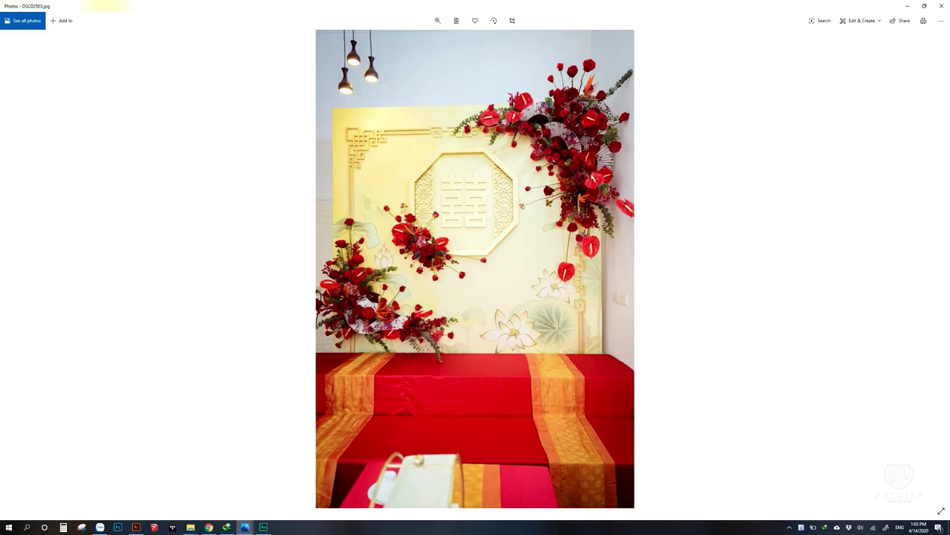
Browse DSC02513, DSC02515 and neighbouring photos, then return to DSC02503.jpg
key("Right")
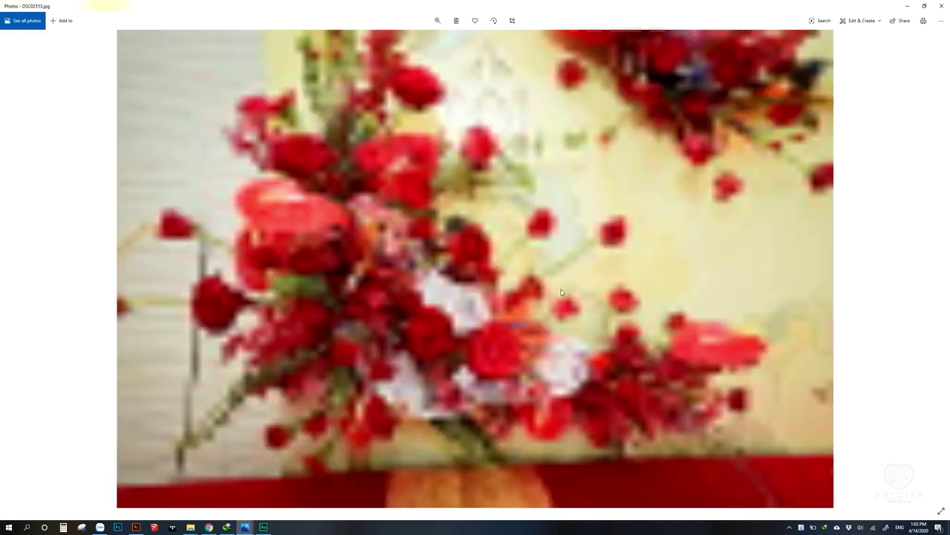
key("Right")
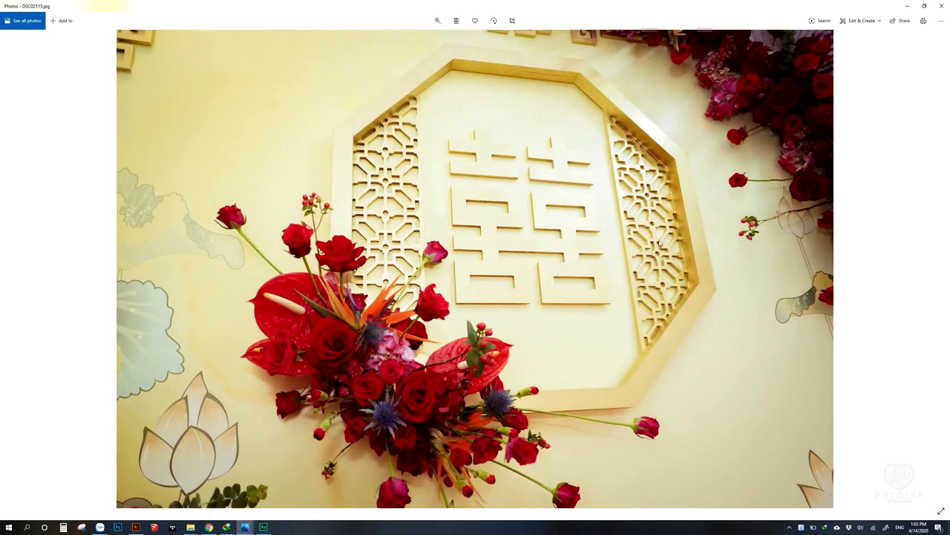
key("Right")
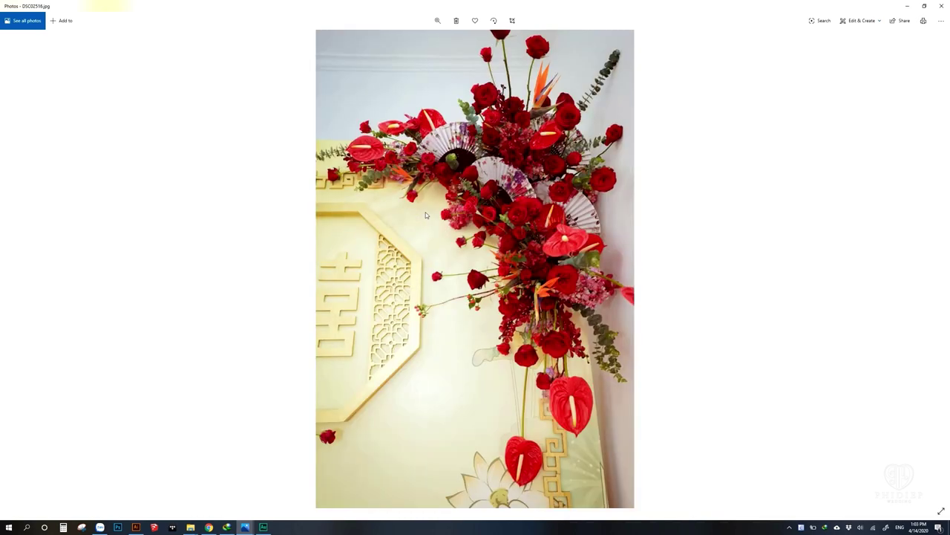
key("Right")
key("Left")
key("Left")
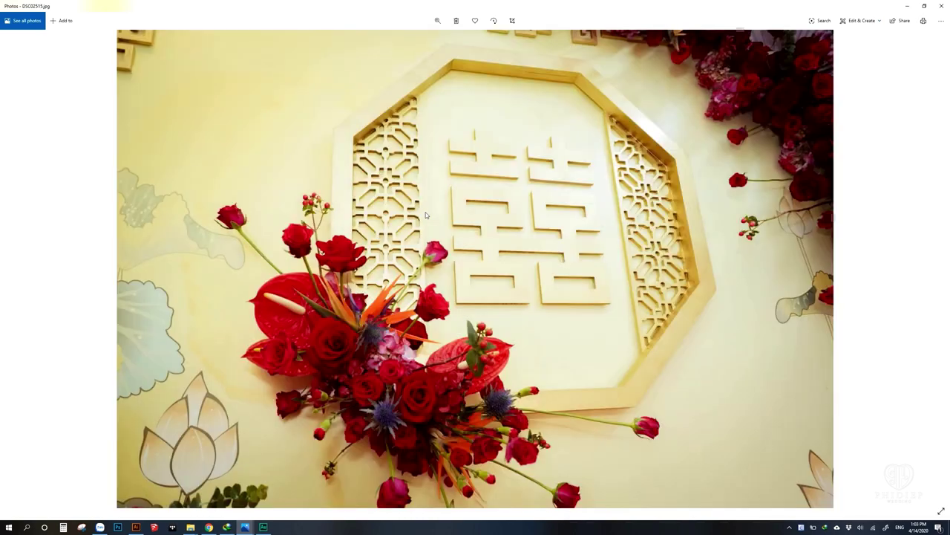
key("Left")
key("Left")
Open DSC02630.jpg and step through DSC02625, DSC02619 and DSC02609 to DSC02606.jpg
left_click(942, 5)
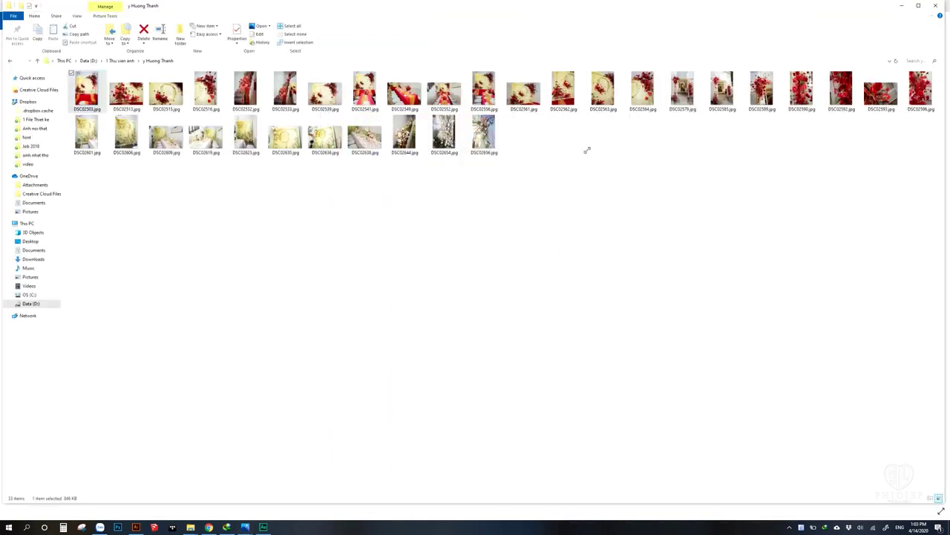
left_click(293, 142)
double_click(293, 143)
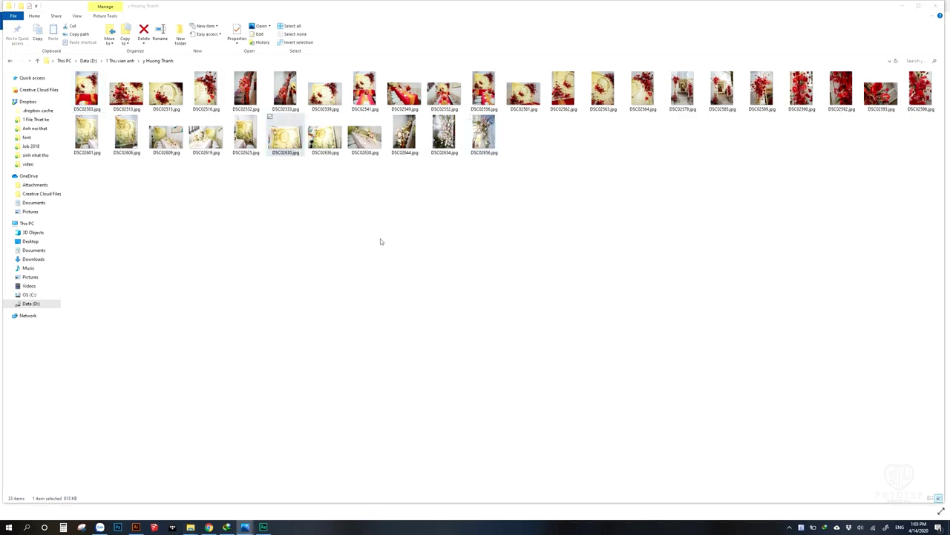
key("Left")
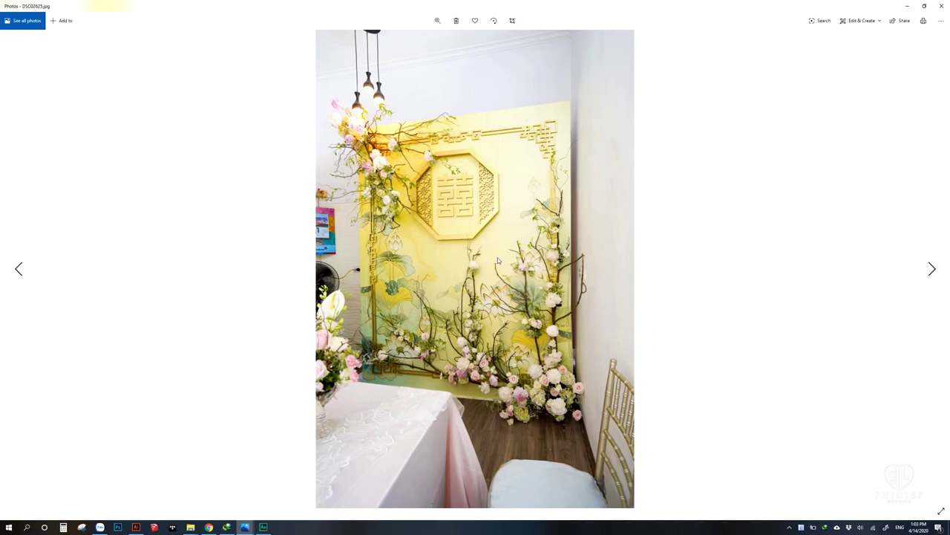
key("Left")
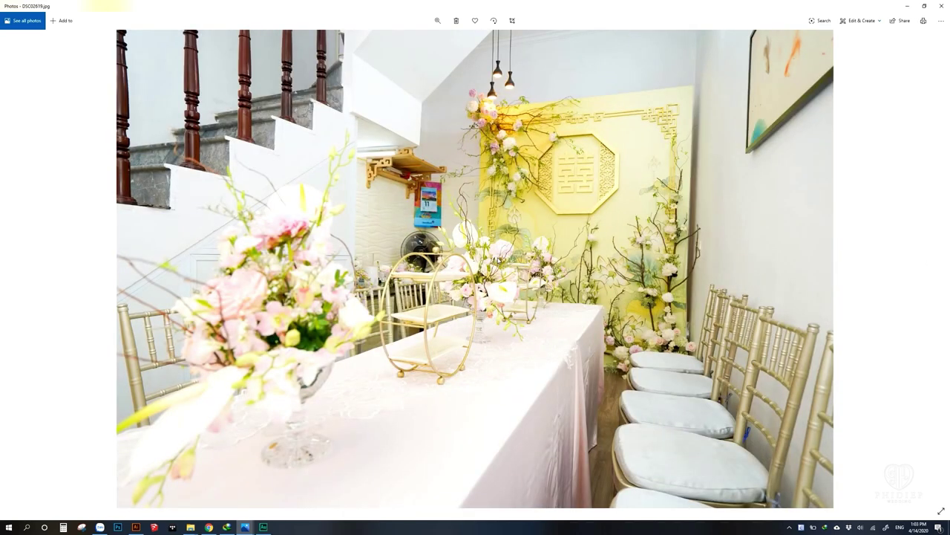
key("Left")
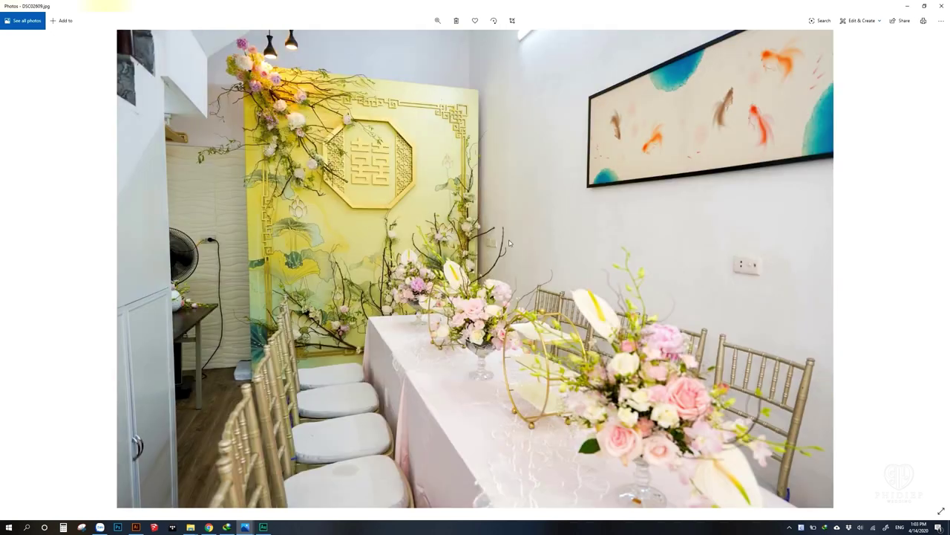
key("Left")
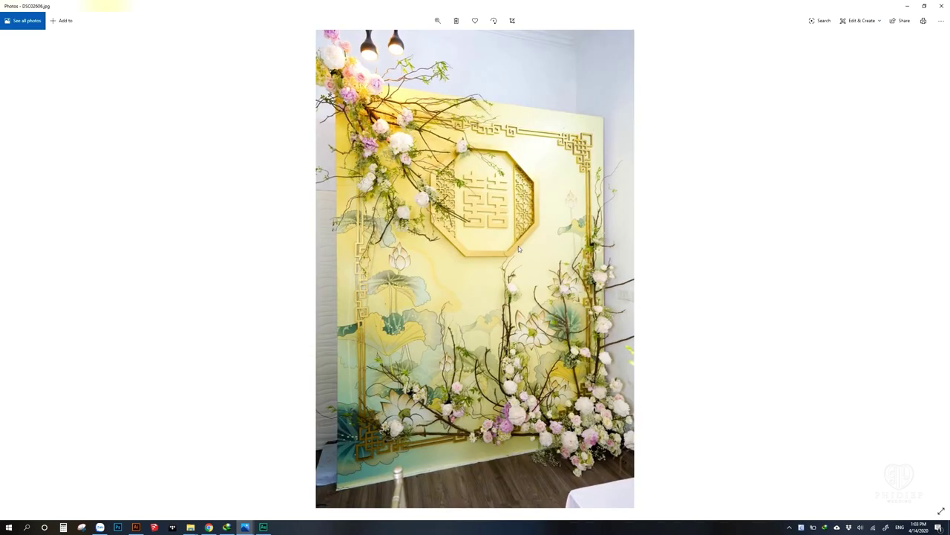
left_click(942, 6)
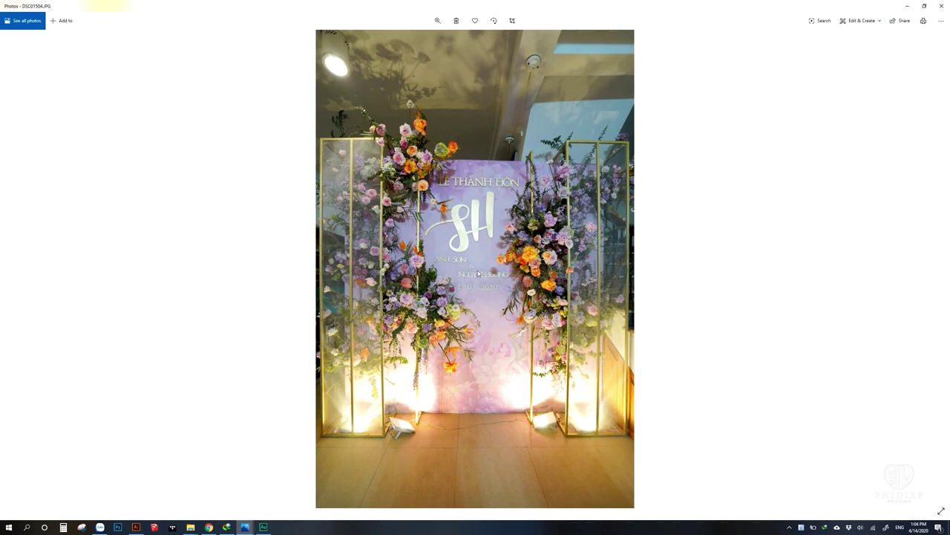
Browse DSC01507, DSC01511, DSC01514 and DSC01530, then return to wide shot DSC01507.JPG
key("Right")
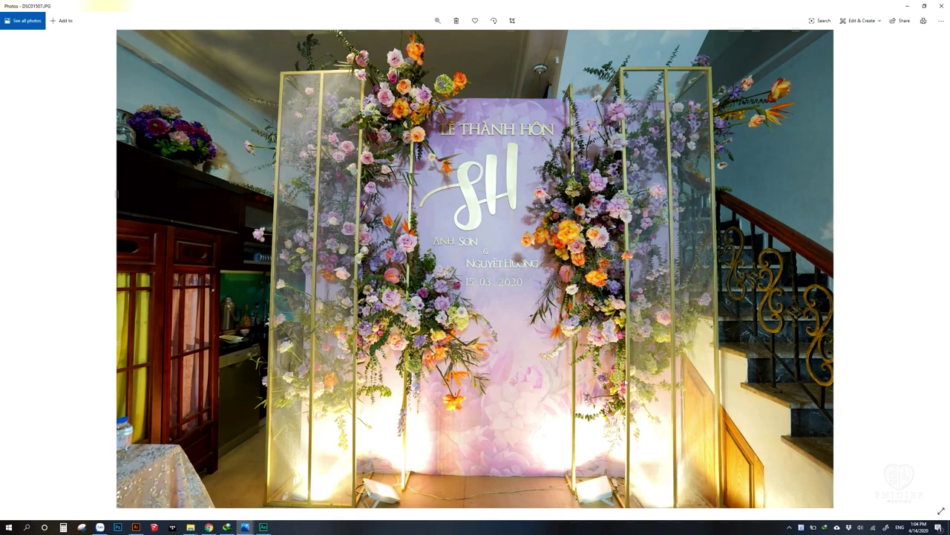
key("Right")
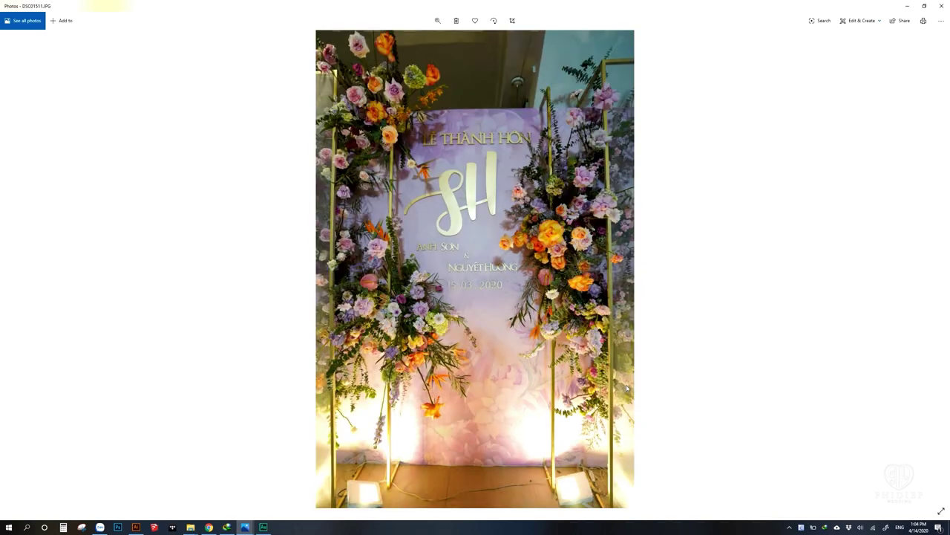
key("Right")
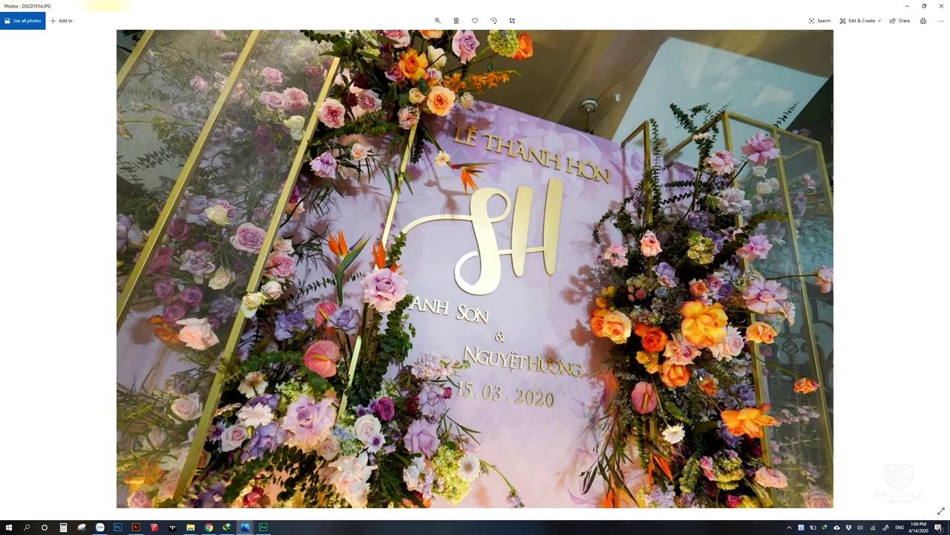
key("Right")
key("Left")
key("Left")
key("Left")
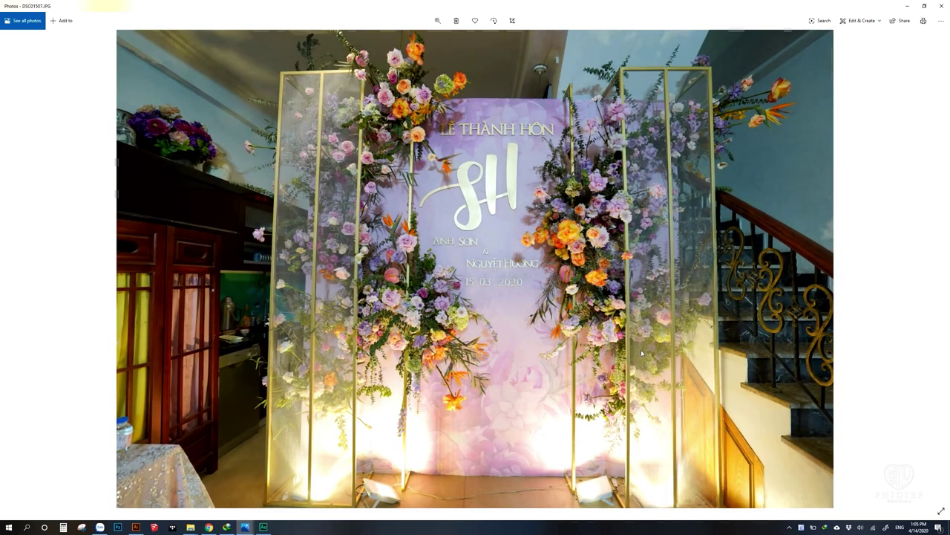
key("Left")
key("Right")
Zoom far into DSC01507.JPG, pan around the backdrop, then zoom back out
scroll(383, 34, "down", 1)
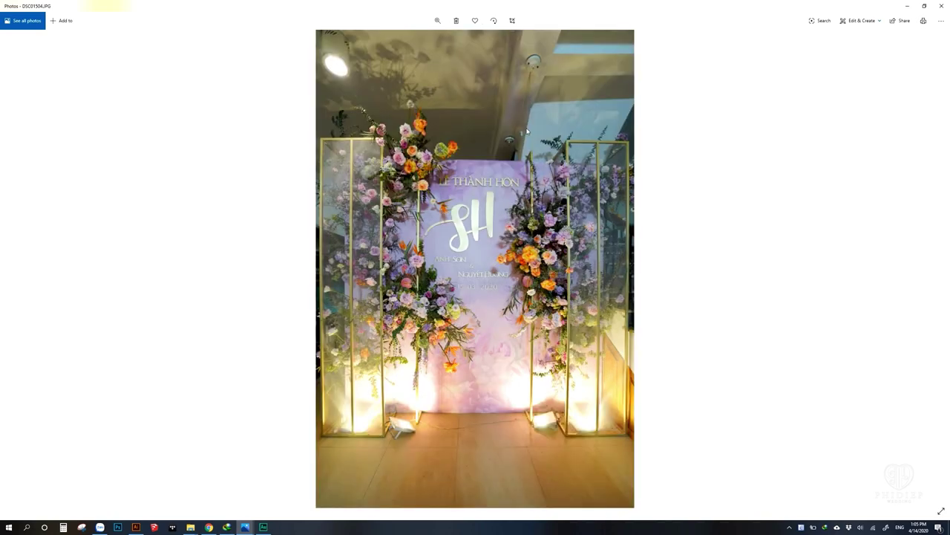
scroll(382, 35, "up", 1)
left_click(438, 21)
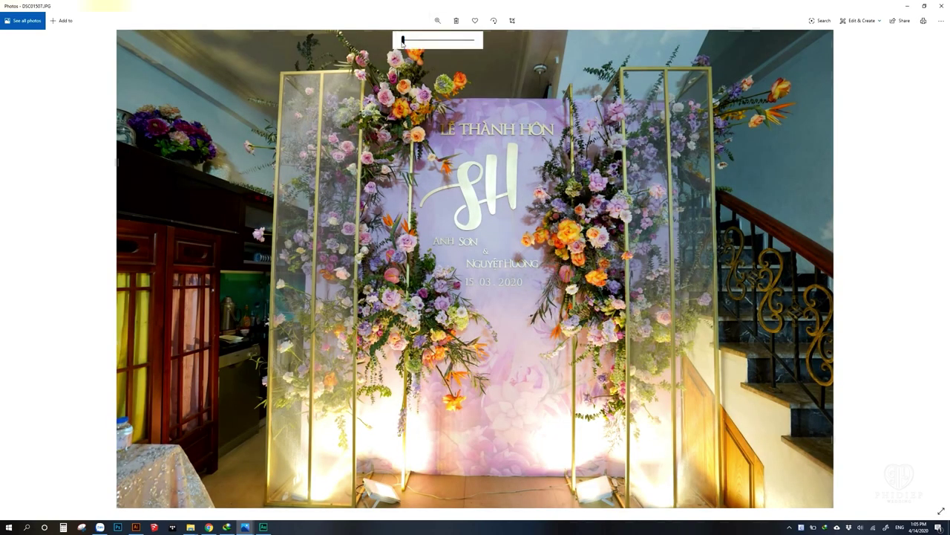
left_click_drag(403, 42, 420, 47)
scroll(599, 231, "down", 5)
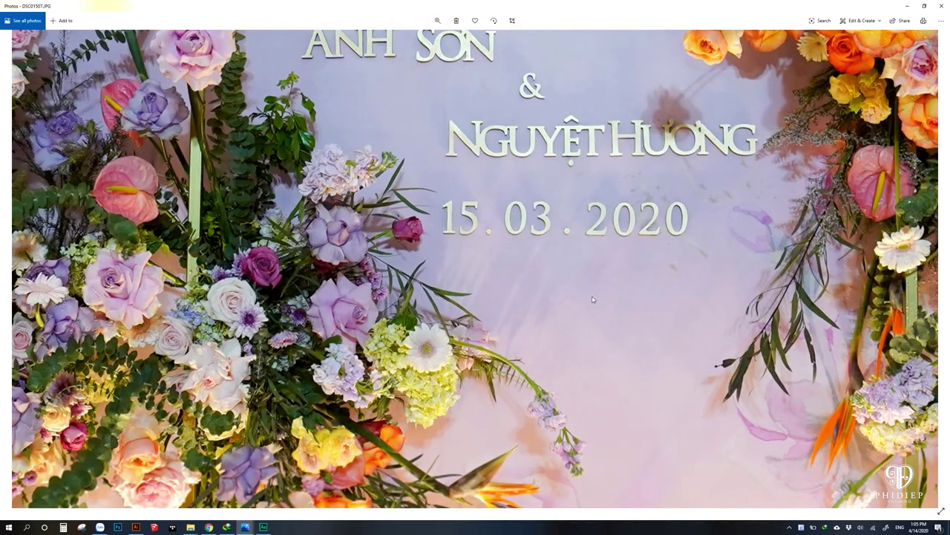
scroll(599, 230, "down", 2)
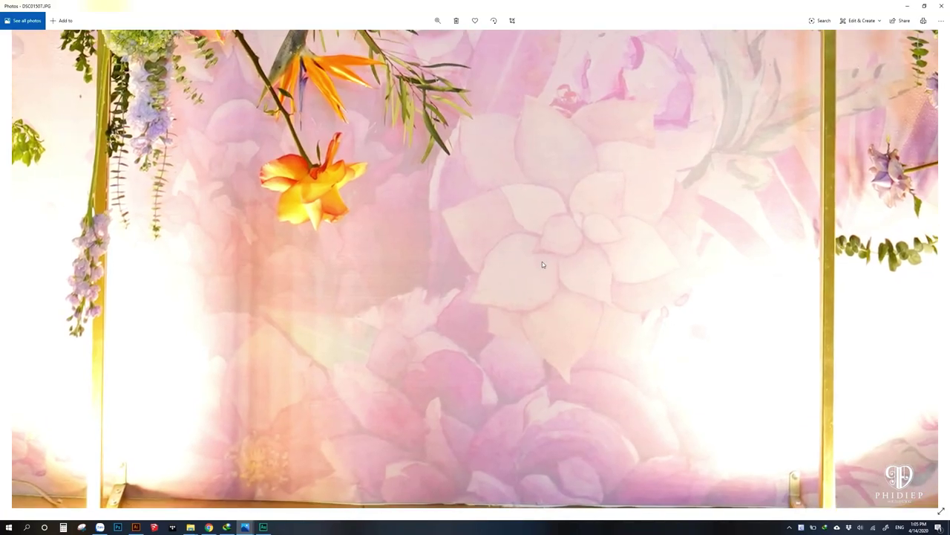
scroll(542, 262, "right", 3)
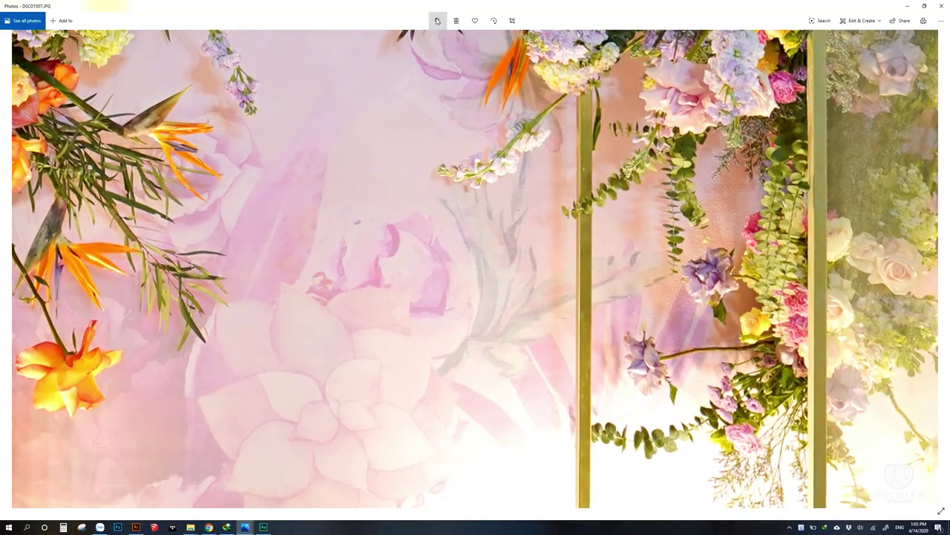
left_click(437, 20)
left_click_drag(421, 41, 406, 42)
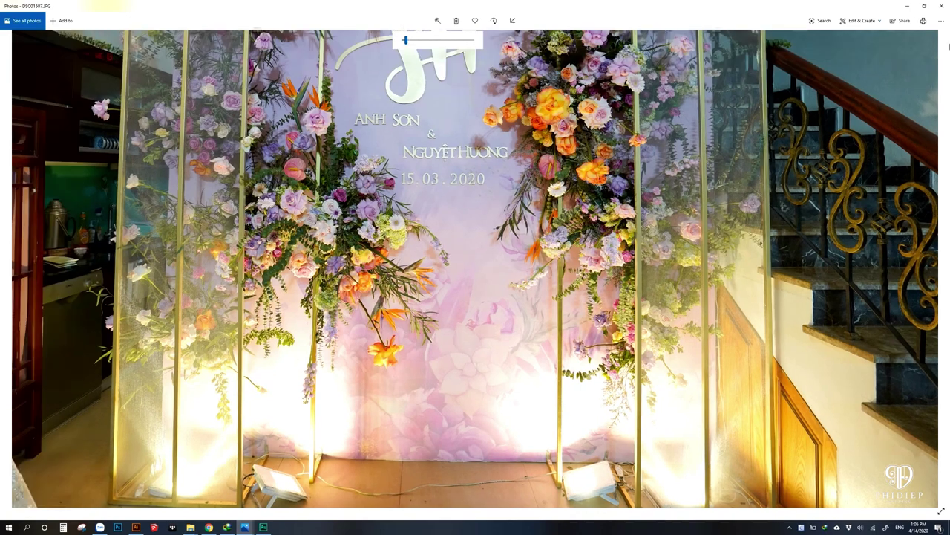
Reopen DSC01507.JPG from Explorer, then close the viewer
left_click(943, 6)
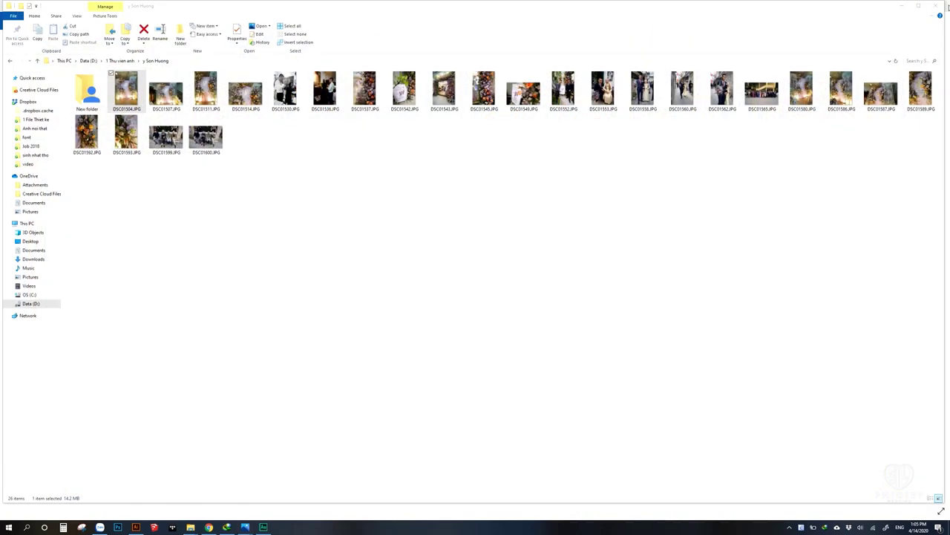
left_click(176, 104)
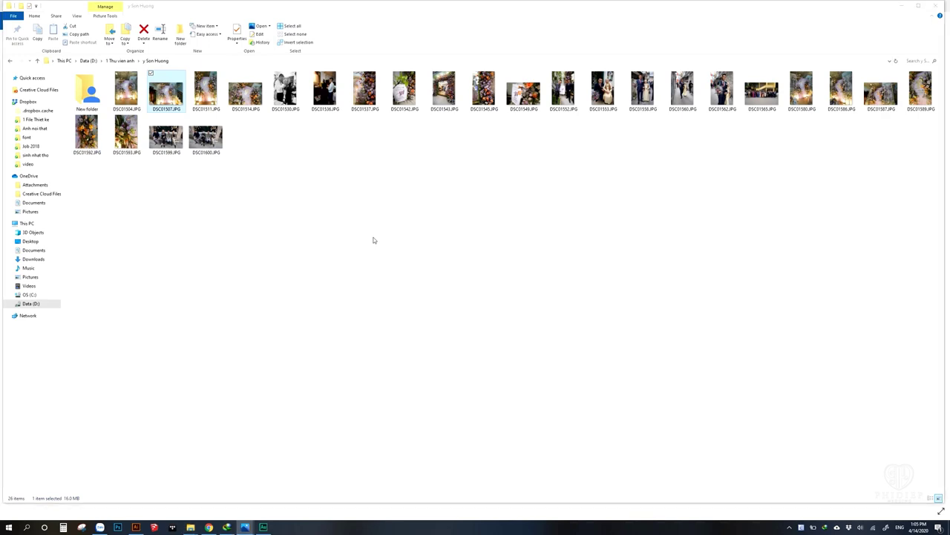
key("Return")
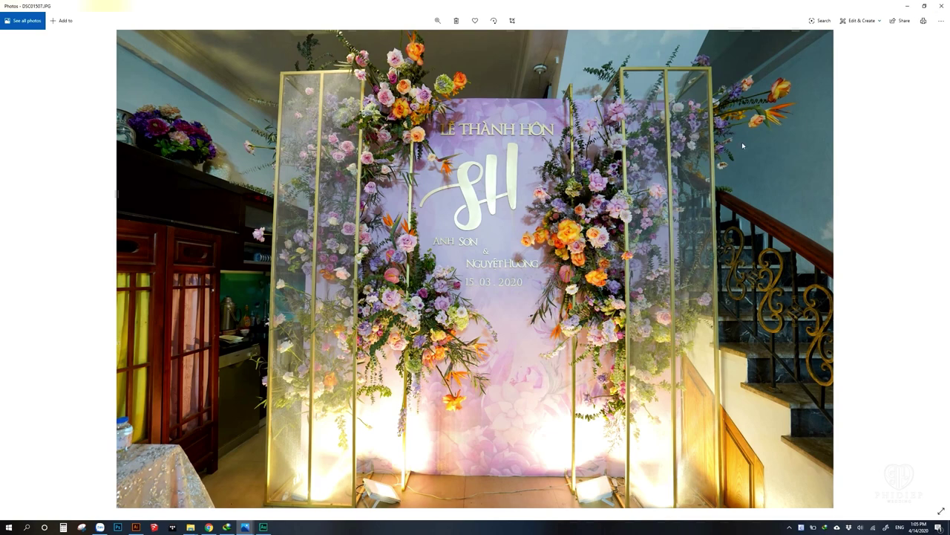
left_click(942, 6)
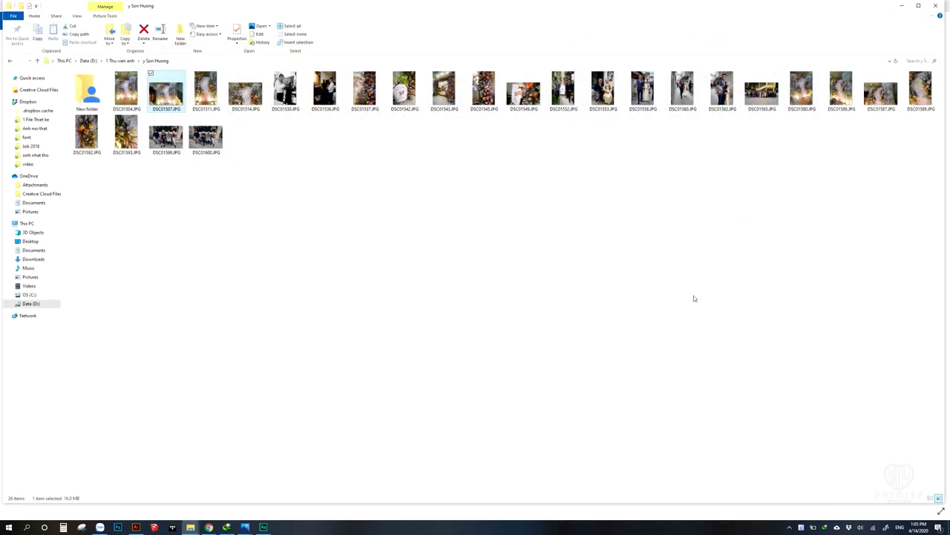